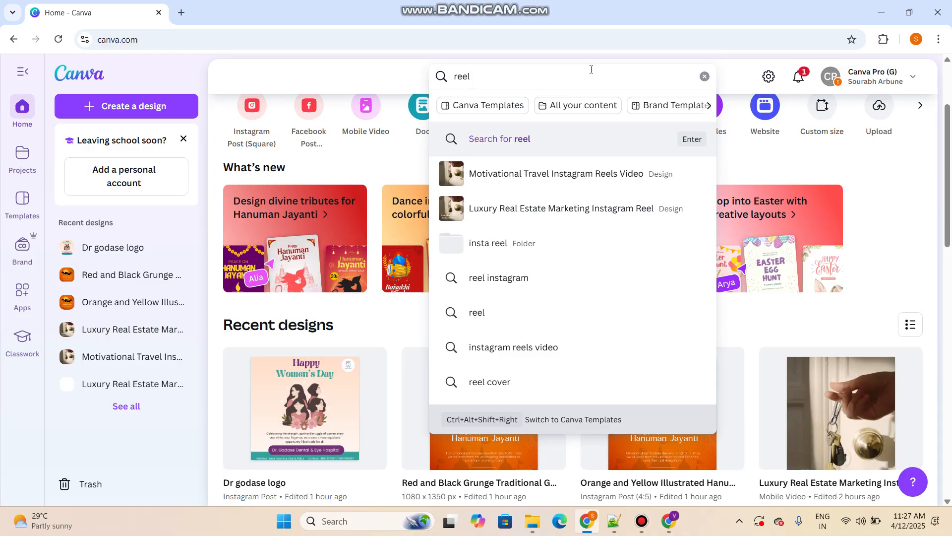
Search the Canva templates for "reel video" and start customising the Motivational Travel Instagram Reels Video template
{"action": "type", "text": "vid"}
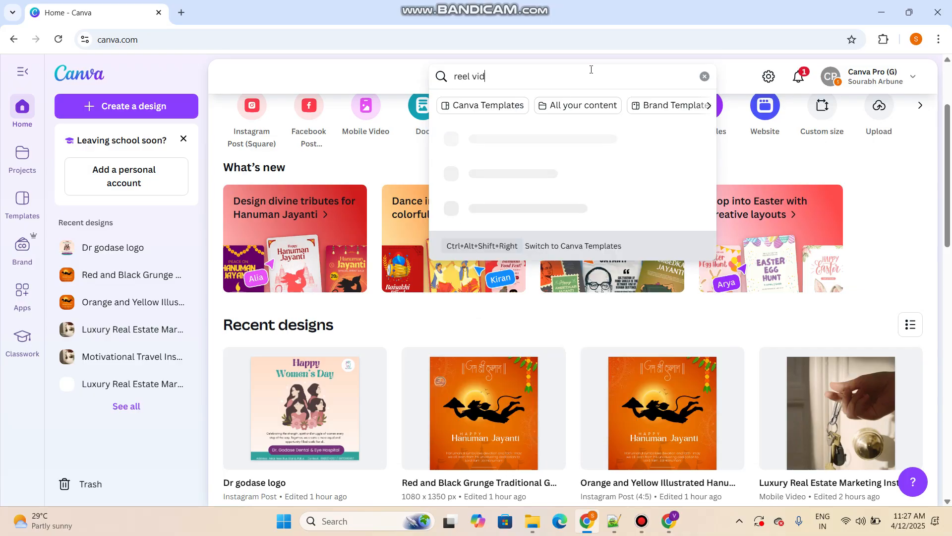
{"action": "type", "text": "eo"}
{"action": "key", "text": "Return"}
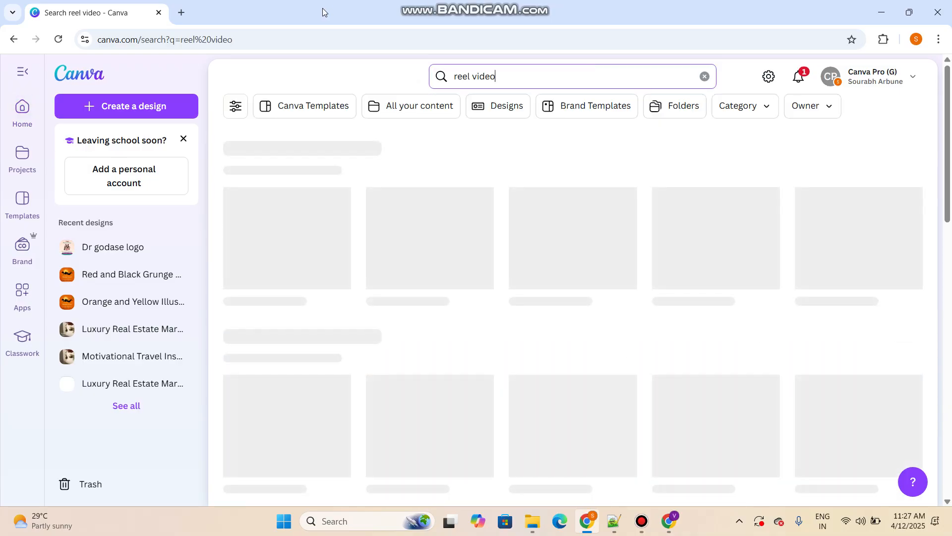
{"action": "left_click", "coordinate": [337, 111]}
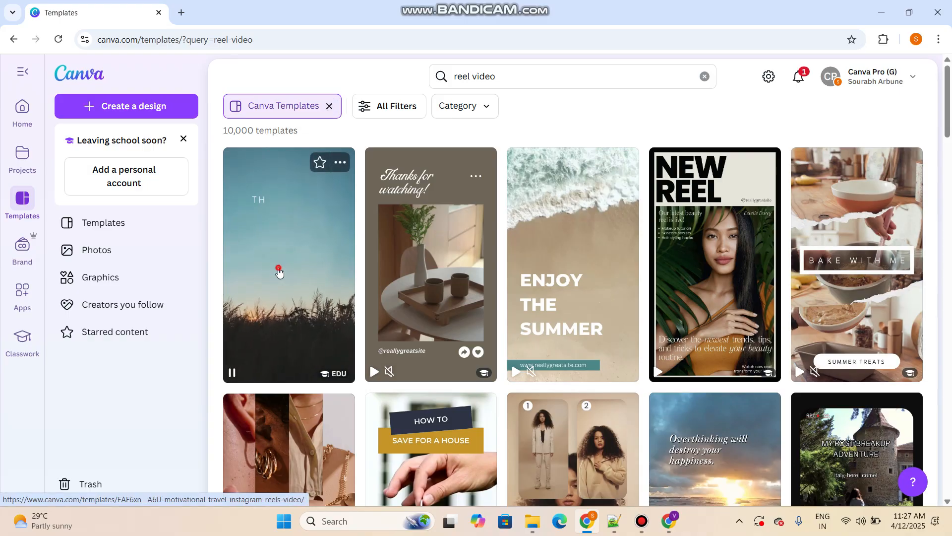
{"action": "left_click", "coordinate": [278, 271]}
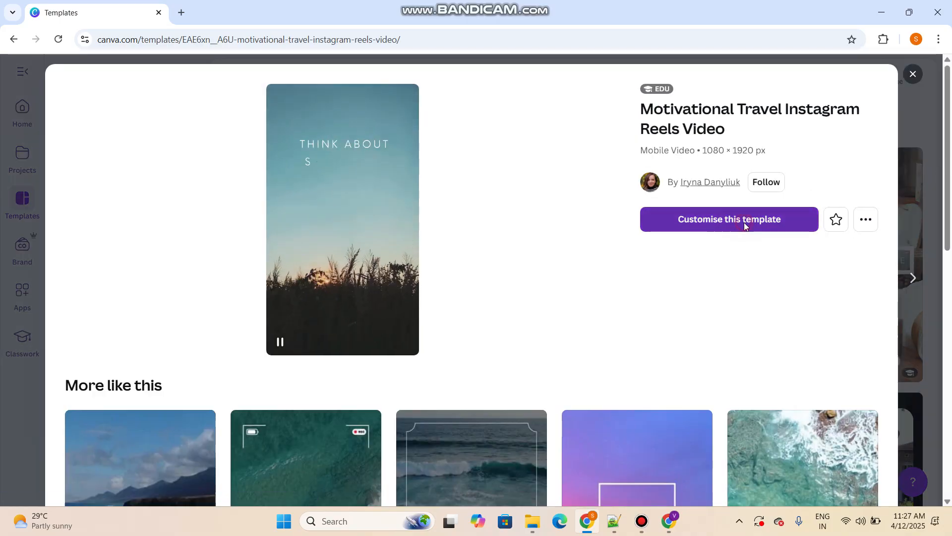
{"action": "left_click", "coordinate": [744, 221]}
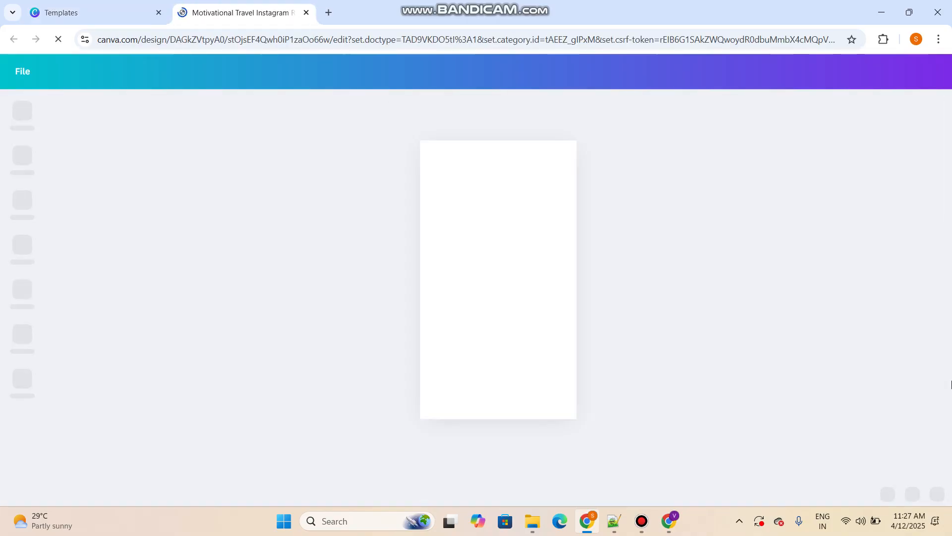
Delete the "Think about something special" text and the background video from the template page
{"action": "left_click_drag", "start_coordinate": [369, 121], "coordinate": [625, 434]}
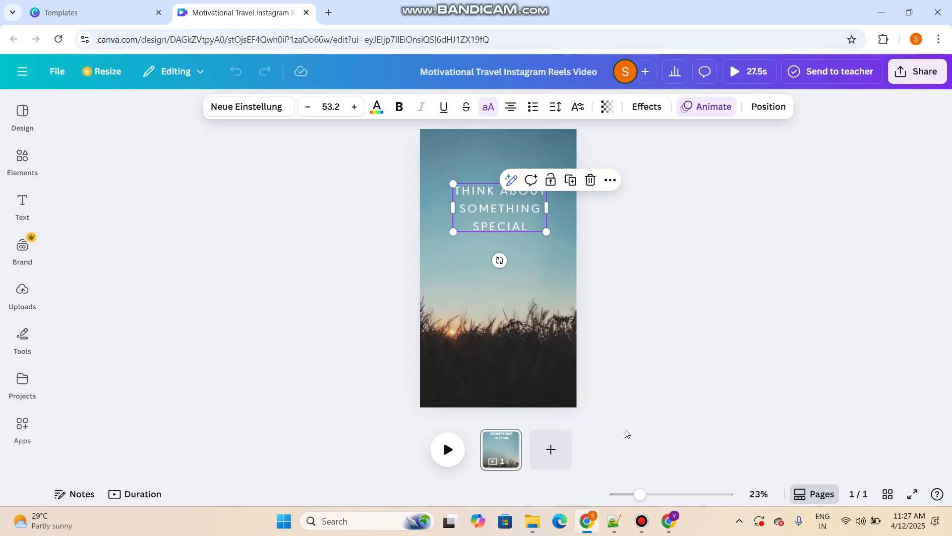
{"action": "key", "text": "Delete"}
{"action": "left_click", "coordinate": [518, 249]}
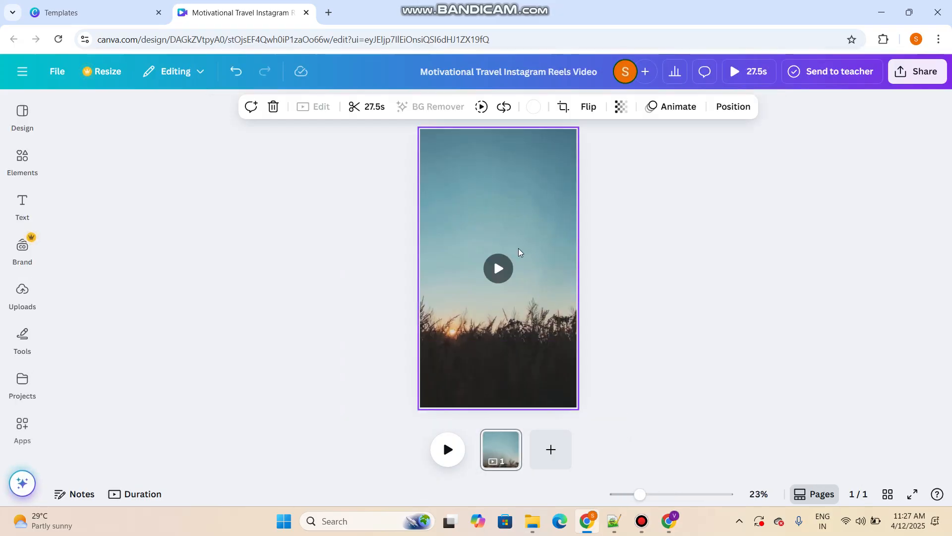
{"action": "key", "text": "Delete"}
{"action": "left_click", "coordinate": [658, 287]}
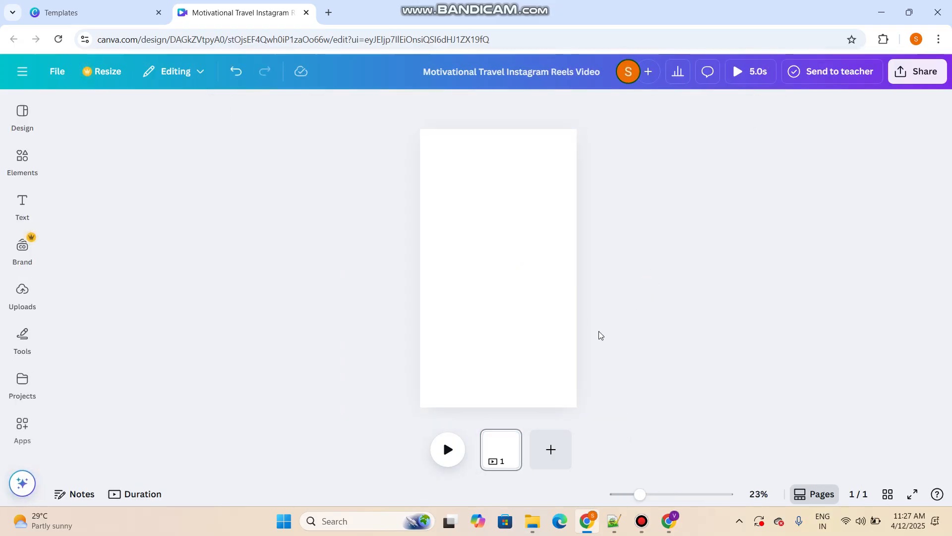
Upload video file 1 from the vsp folder to the project's uploads
{"action": "left_click", "coordinate": [18, 304]}
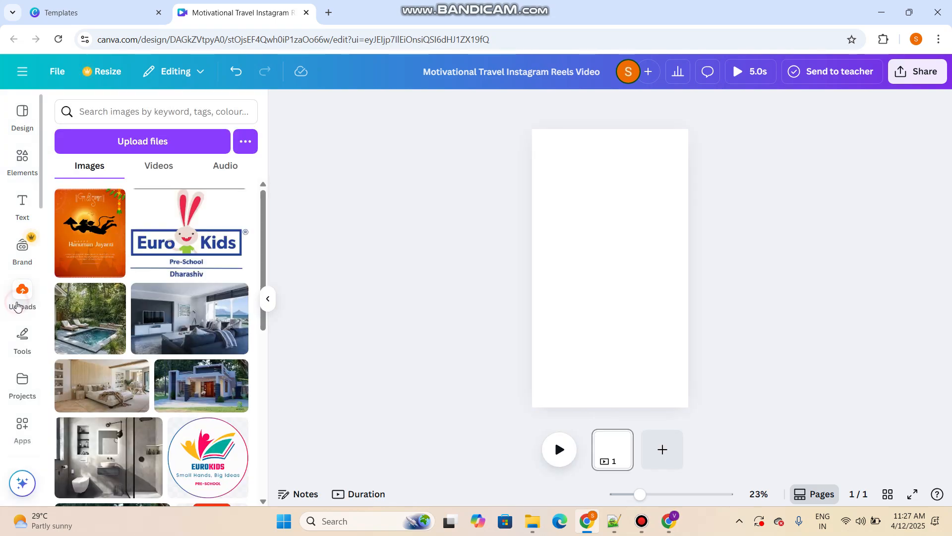
{"action": "left_click", "coordinate": [20, 307]}
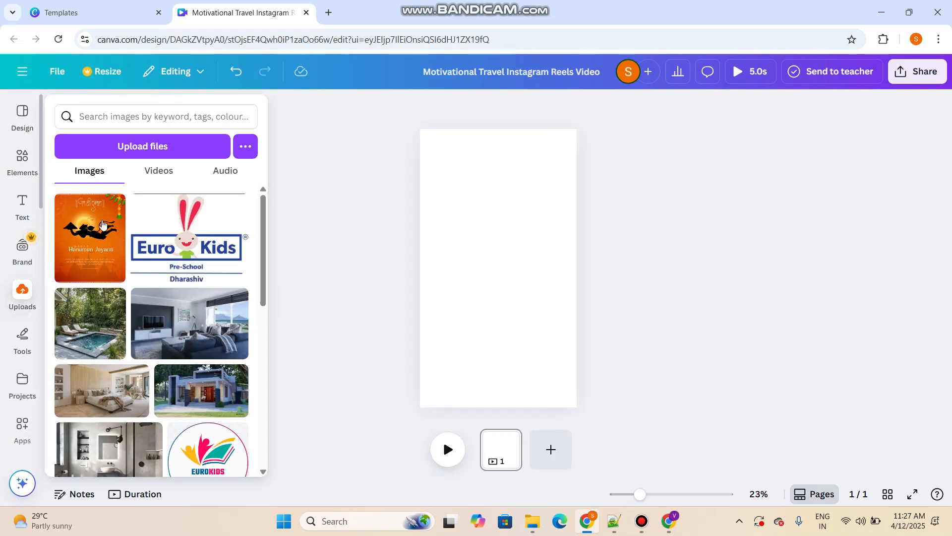
{"action": "left_click", "coordinate": [148, 147]}
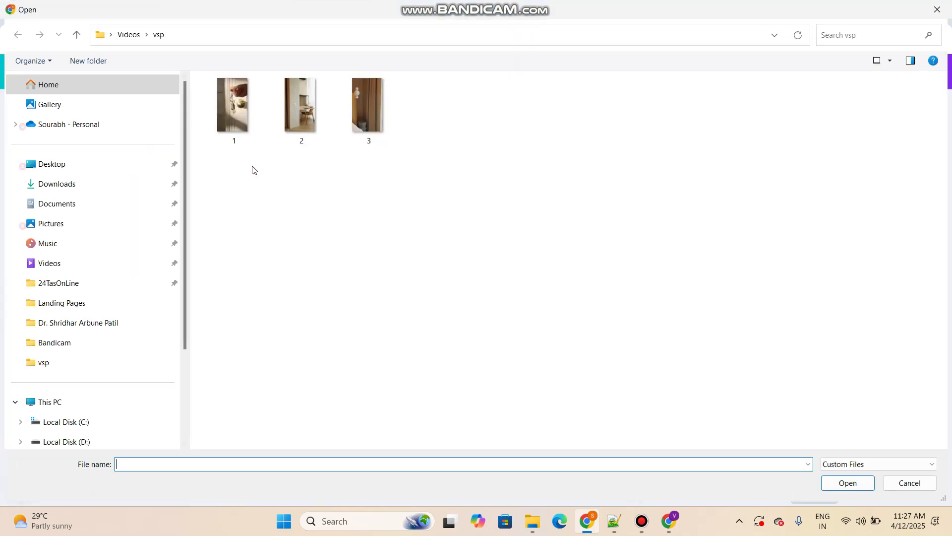
{"action": "left_click", "coordinate": [231, 136]}
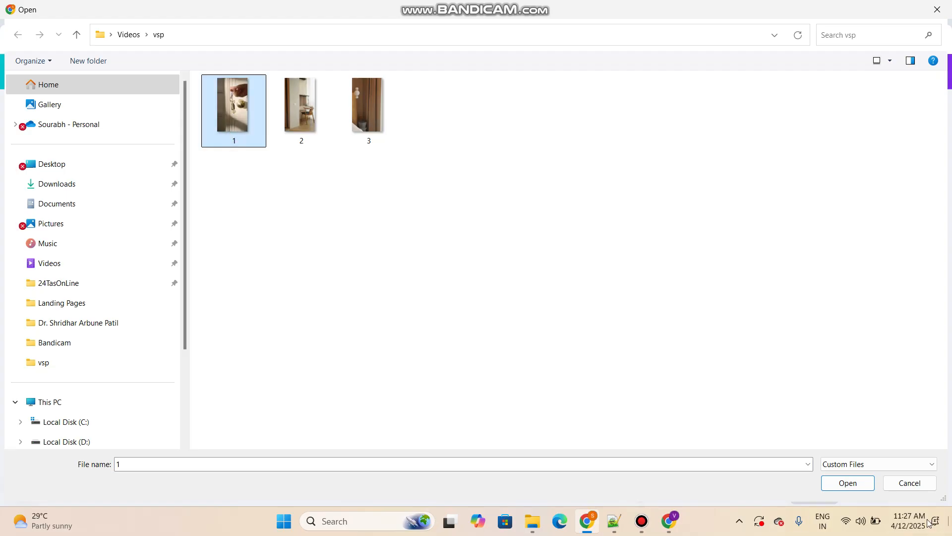
{"action": "left_click", "coordinate": [848, 483]}
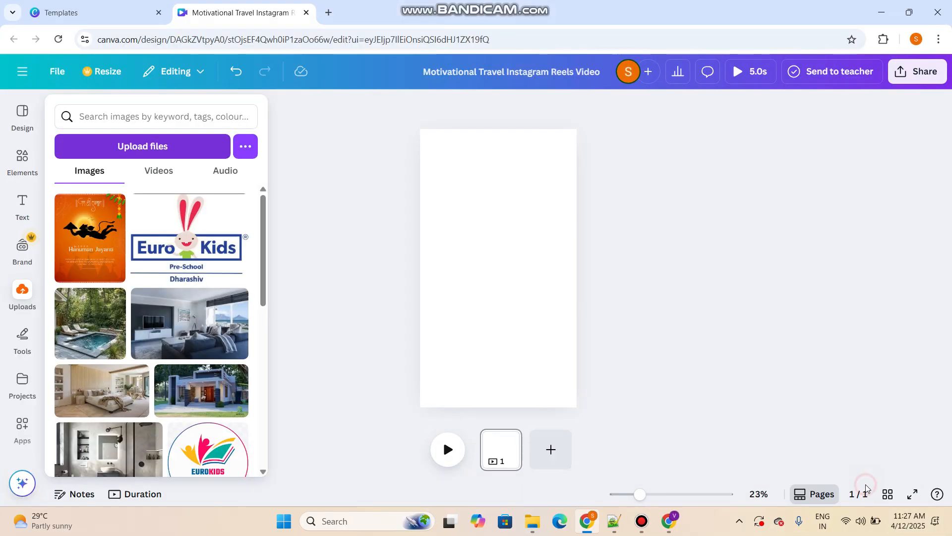
Place the uploaded 5.0s door-key video on page 1 and enlarge it to fill the whole page
{"action": "left_click", "coordinate": [22, 297]}
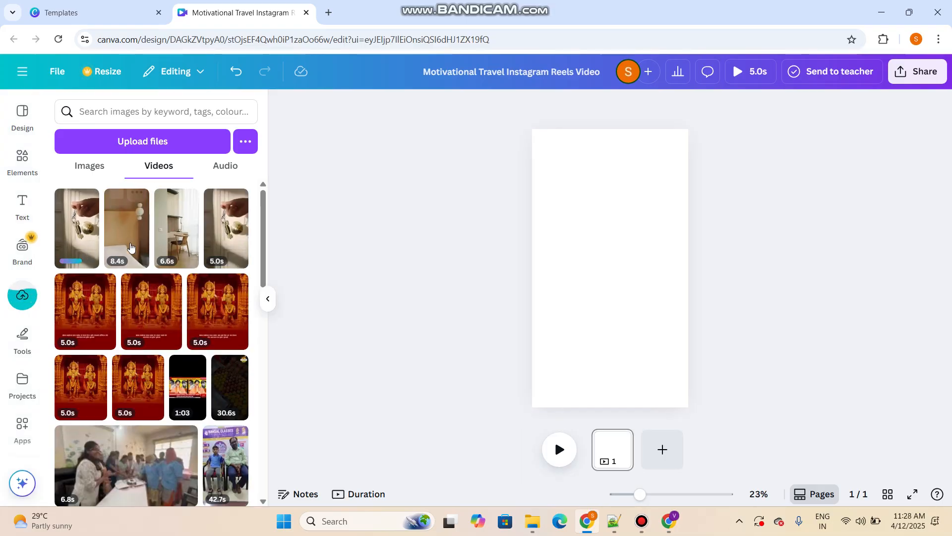
{"action": "left_click", "coordinate": [236, 239]}
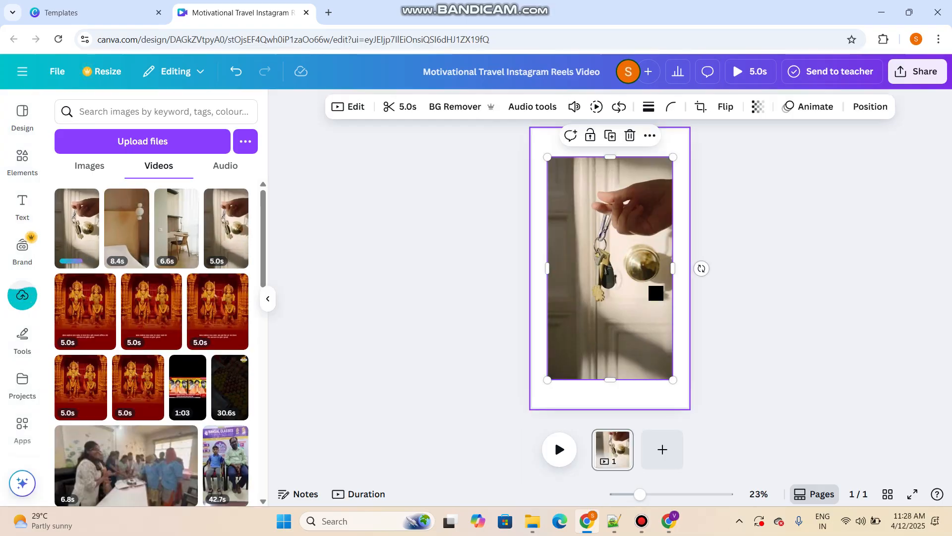
{"action": "left_click_drag", "start_coordinate": [627, 298], "coordinate": [615, 278]}
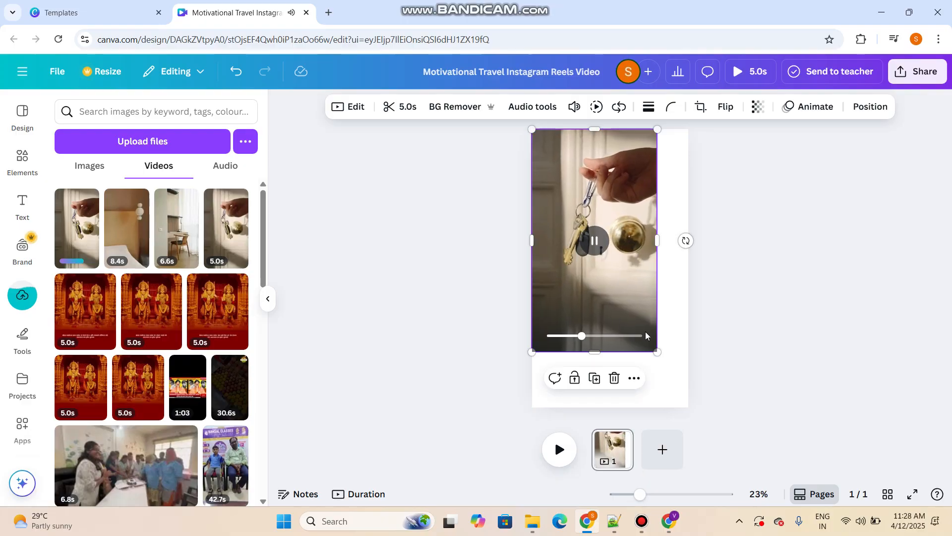
{"action": "left_click", "coordinate": [624, 281]}
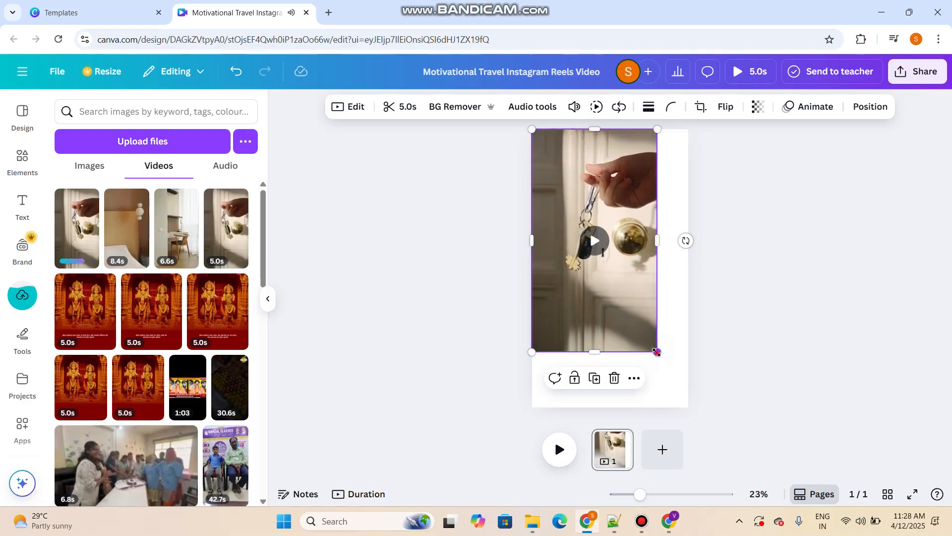
{"action": "left_click_drag", "start_coordinate": [658, 352], "coordinate": [691, 408]}
{"action": "left_click", "coordinate": [727, 398]}
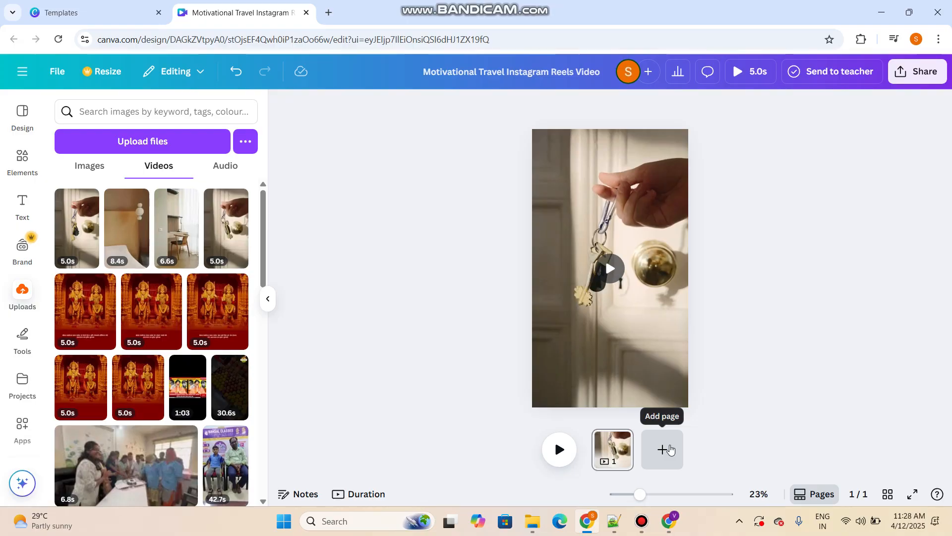
Add a second page with the 6.6s desk-and-chair video, enlarged to fill the page
{"action": "left_click", "coordinate": [669, 444]}
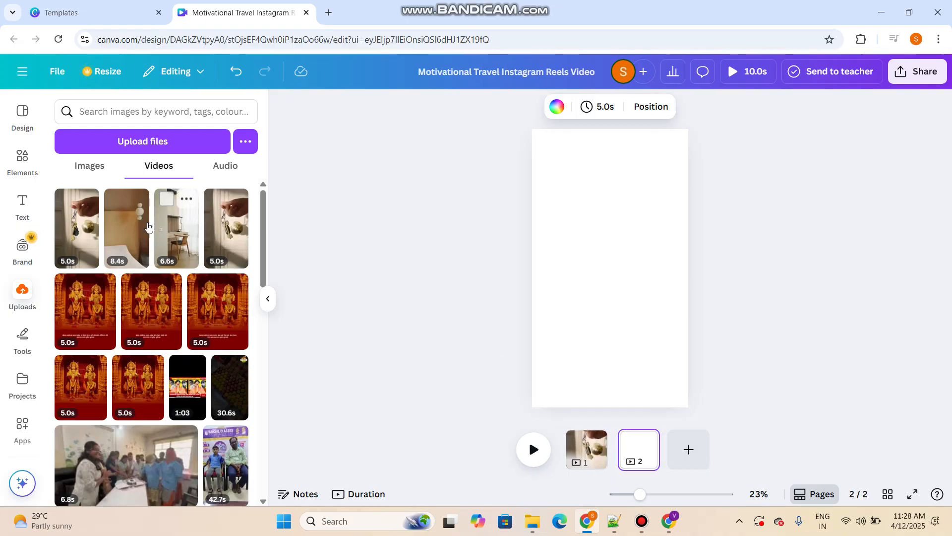
{"action": "left_click", "coordinate": [180, 242]}
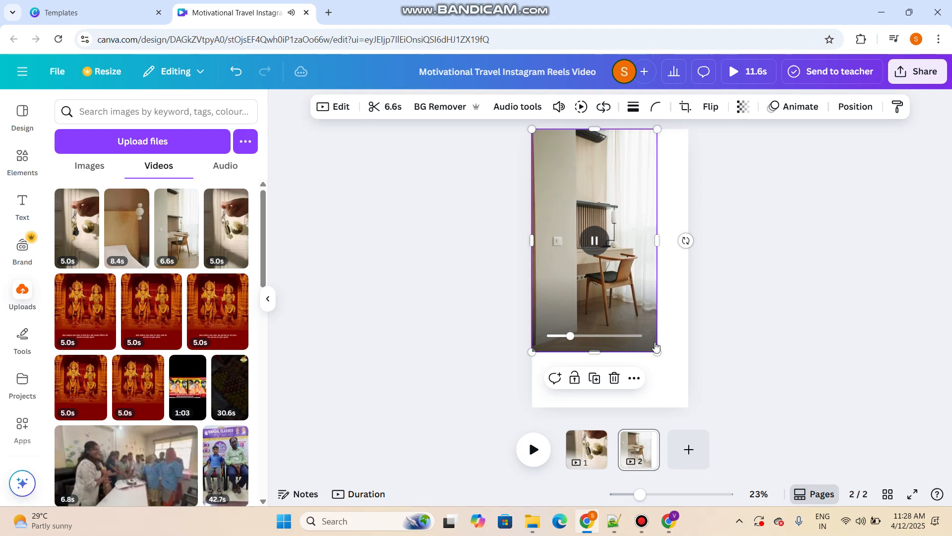
{"action": "left_click_drag", "start_coordinate": [658, 351], "coordinate": [689, 407]}
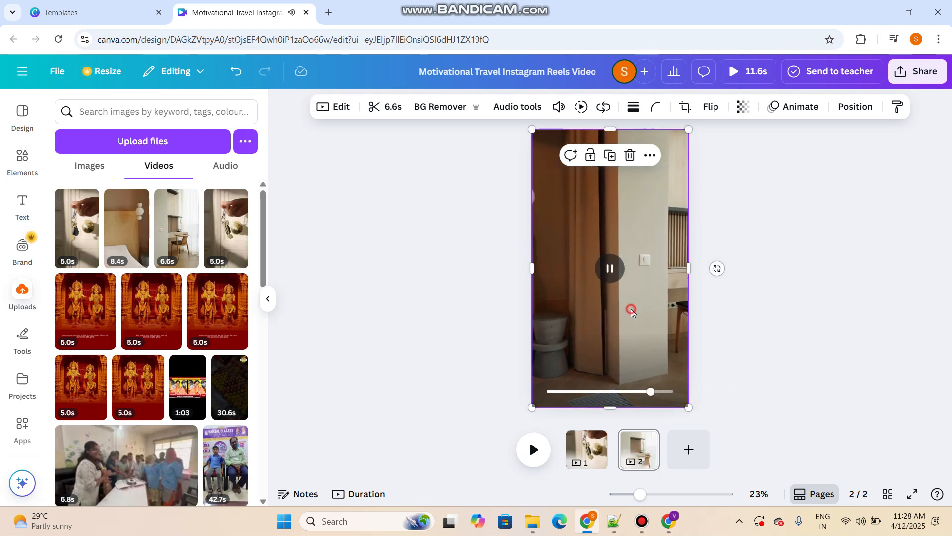
Add a third page with the 8.4s bedroom video, enlarged to cover the full page
{"action": "left_click", "coordinate": [700, 445]}
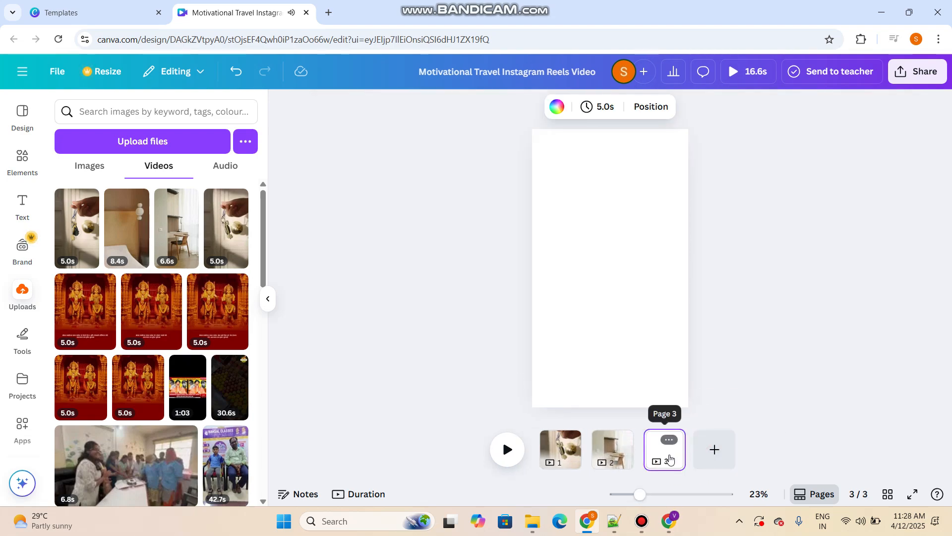
{"action": "left_click", "coordinate": [146, 233]}
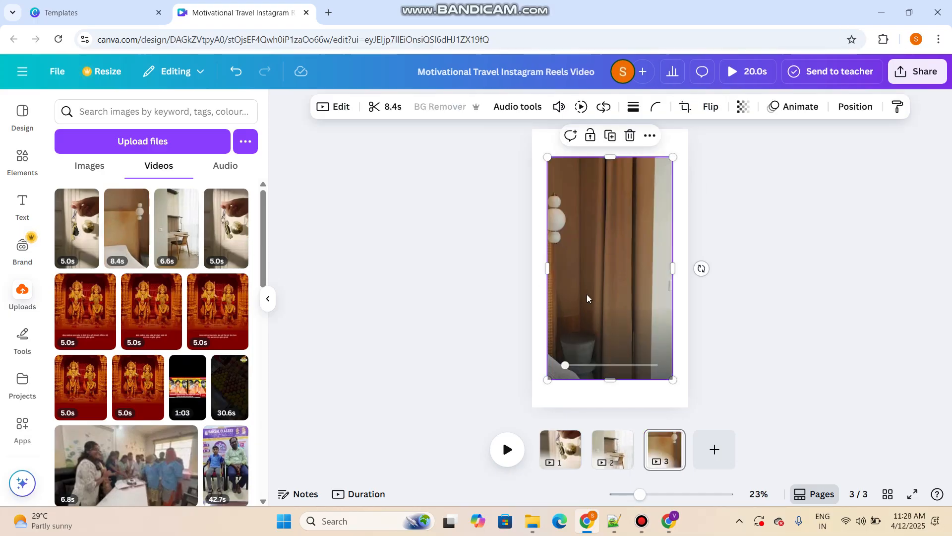
{"action": "left_click_drag", "start_coordinate": [583, 283], "coordinate": [572, 266]}
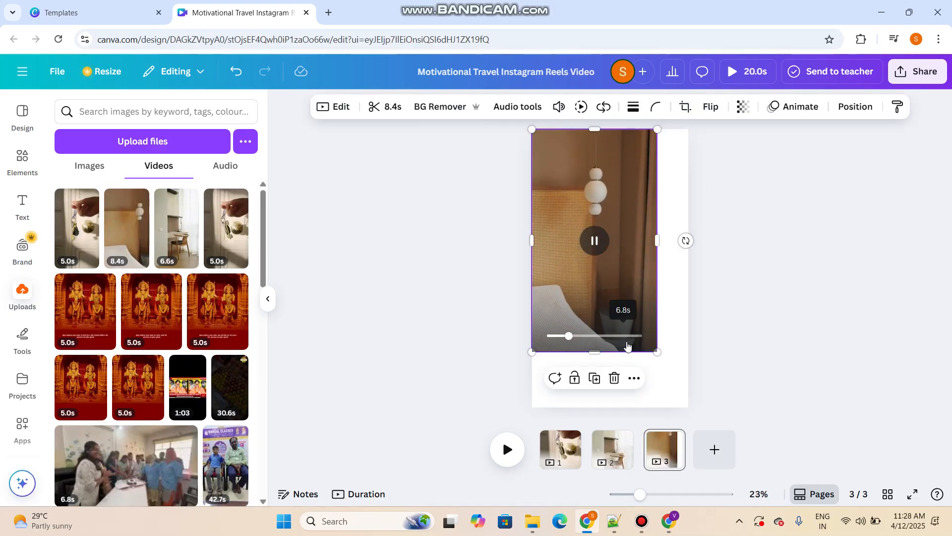
{"action": "left_click_drag", "start_coordinate": [659, 352], "coordinate": [690, 408]}
{"action": "left_click", "coordinate": [728, 401]}
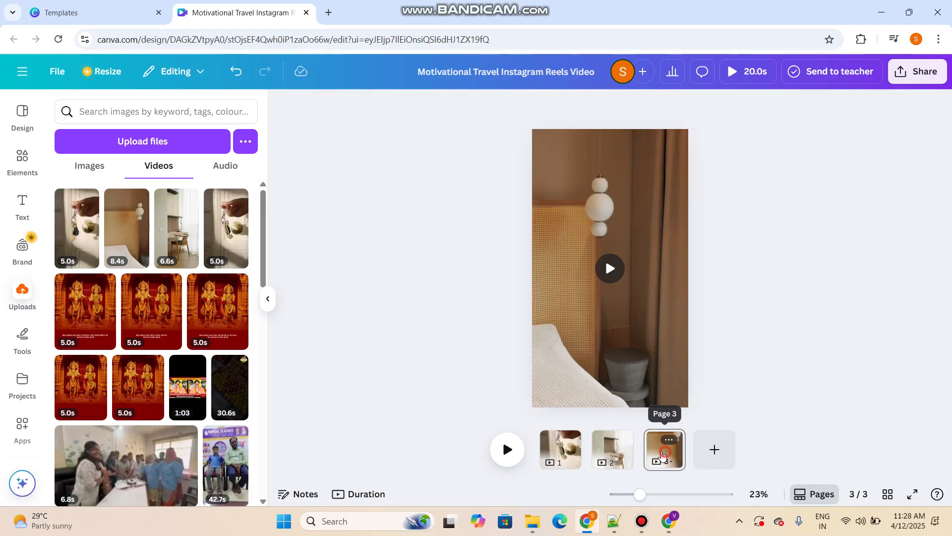
Try moving page 3 ahead of page 2, and add a blank fourth page and delete it
{"action": "left_click_drag", "start_coordinate": [664, 449], "coordinate": [614, 449]}
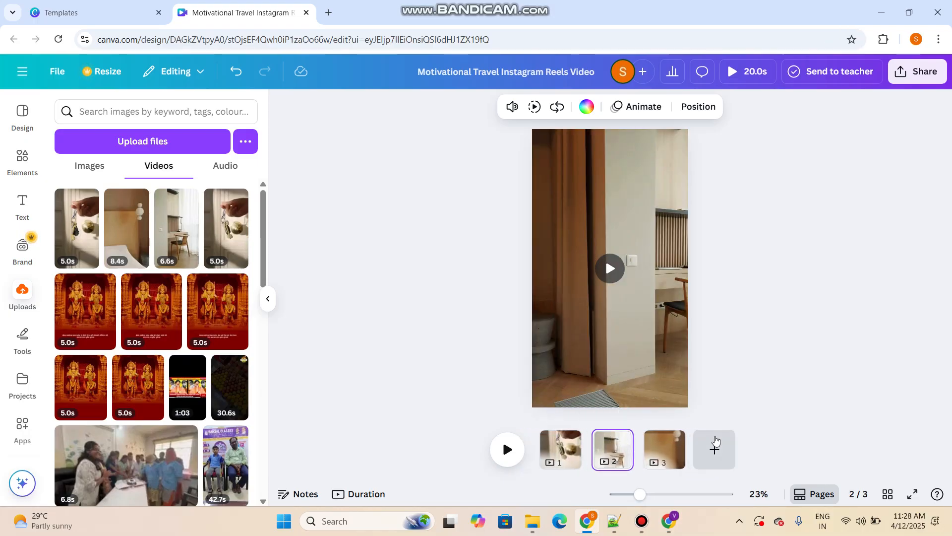
{"action": "left_click", "coordinate": [716, 443]}
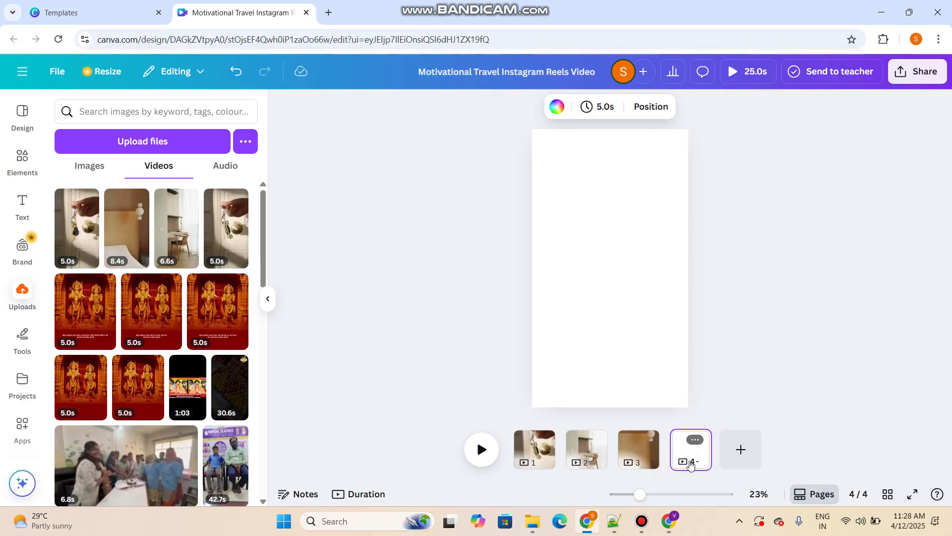
{"action": "key", "text": "Delete"}
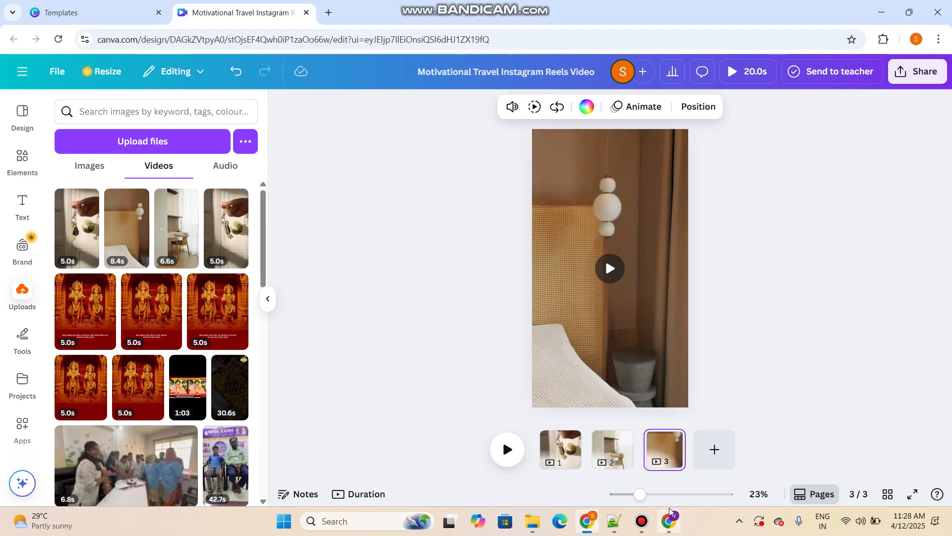
{"action": "left_click", "coordinate": [642, 521]}
{"action": "left_click", "coordinate": [671, 164]}
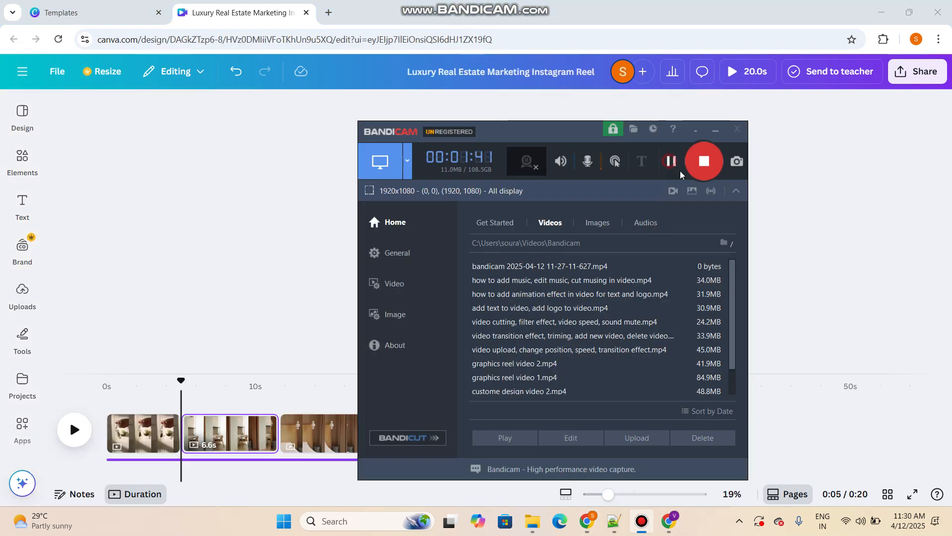
{"action": "left_click", "coordinate": [825, 259]}
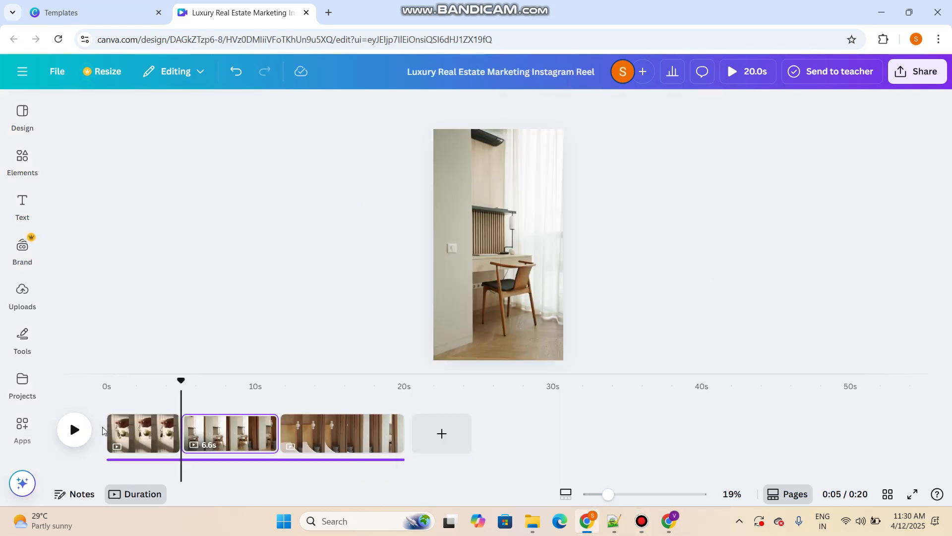
Select the first door-key clip, show the uploaded videos and move the playhead to the start of the timeline
{"action": "left_click", "coordinate": [139, 432]}
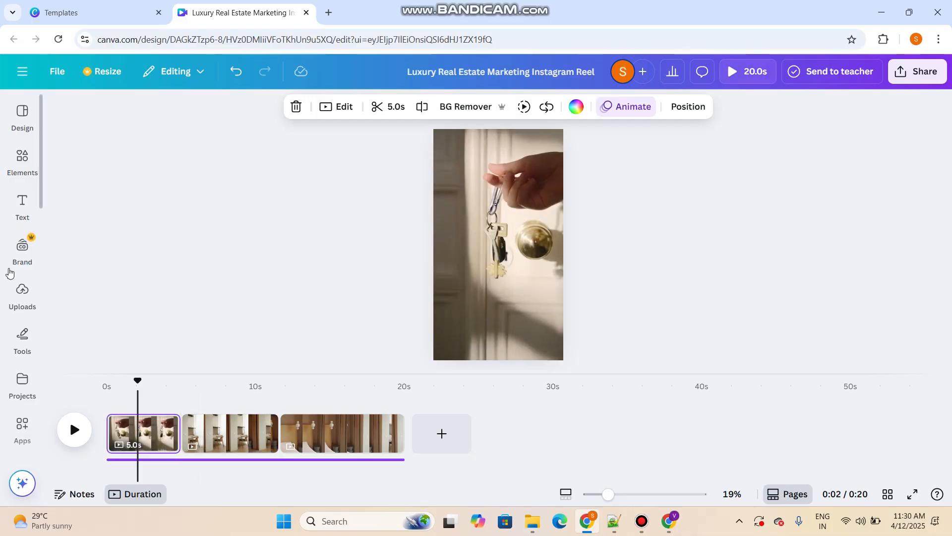
{"action": "left_click", "coordinate": [22, 293]}
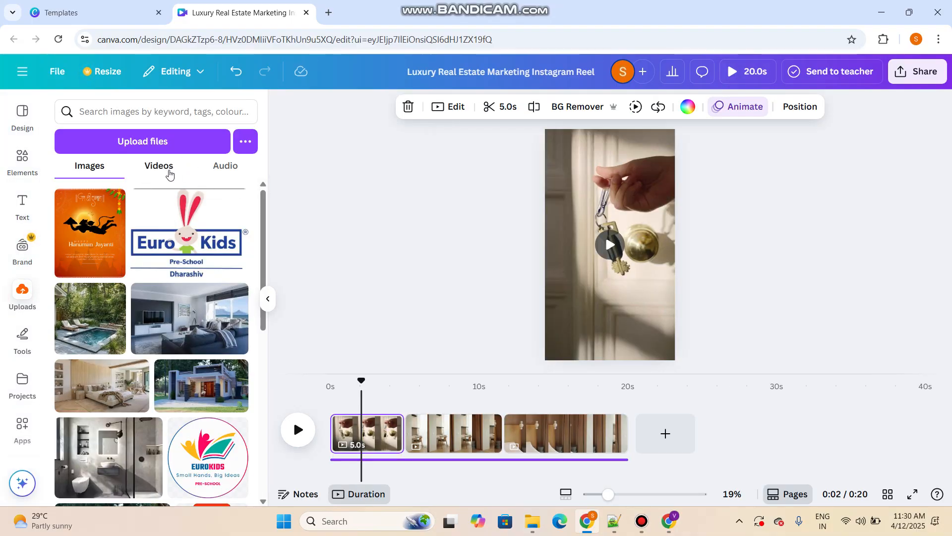
{"action": "left_click", "coordinate": [169, 169]}
{"action": "left_click", "coordinate": [344, 252]}
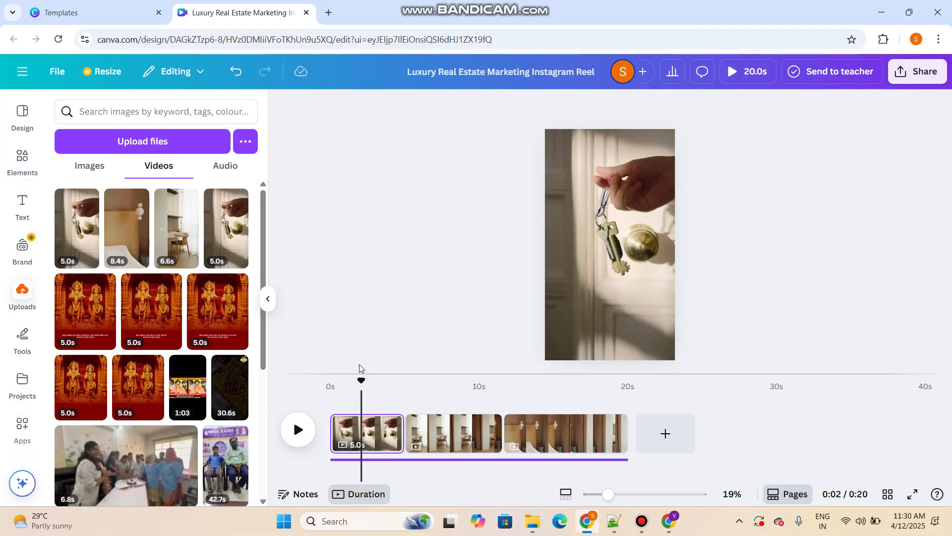
{"action": "left_click_drag", "start_coordinate": [358, 382], "coordinate": [314, 391]}
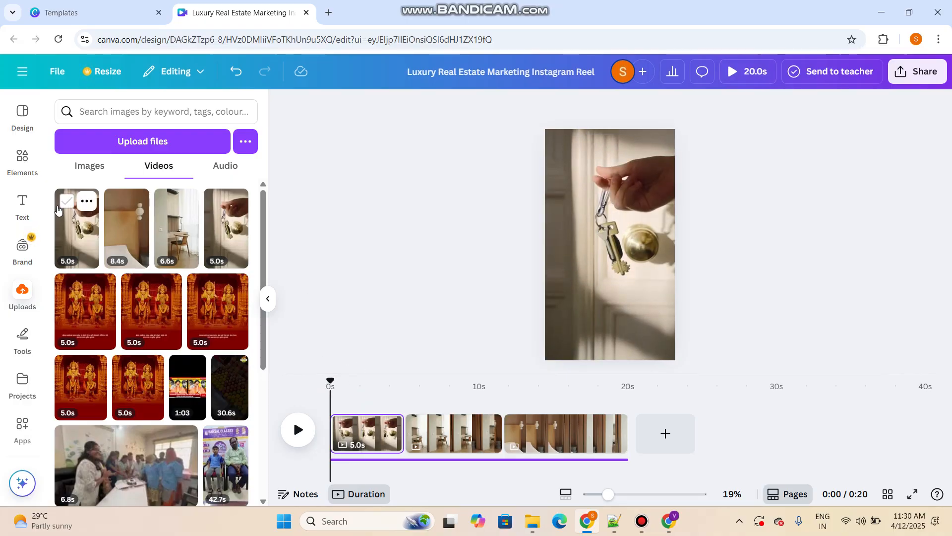
Add a new text box to the first page showing the door-key clip
{"action": "left_click", "coordinate": [25, 206]}
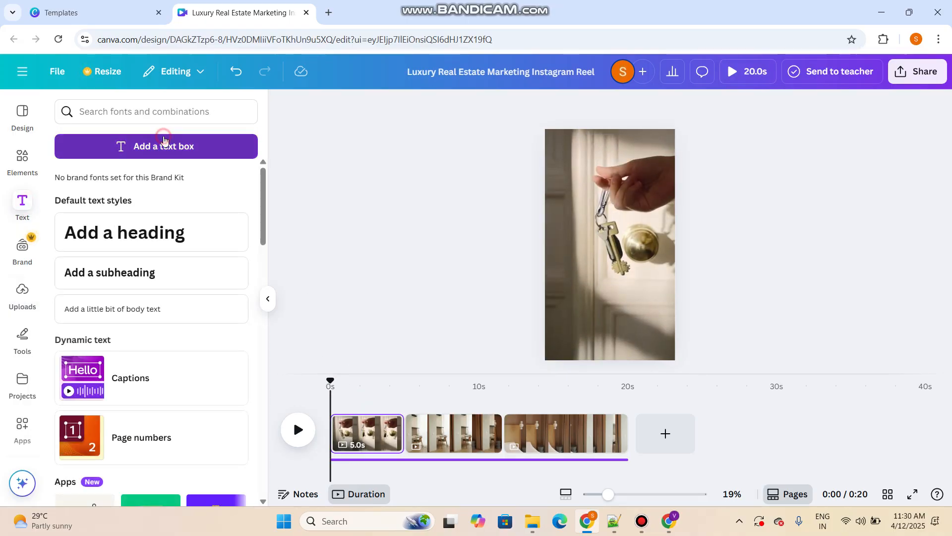
{"action": "left_click", "coordinate": [164, 146]}
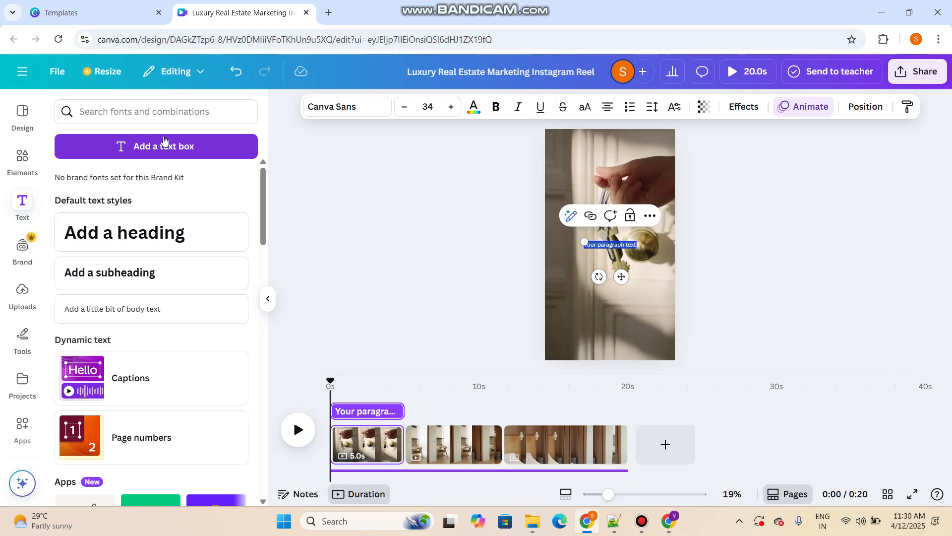
{"action": "left_click_drag", "start_coordinate": [611, 493], "coordinate": [624, 495]}
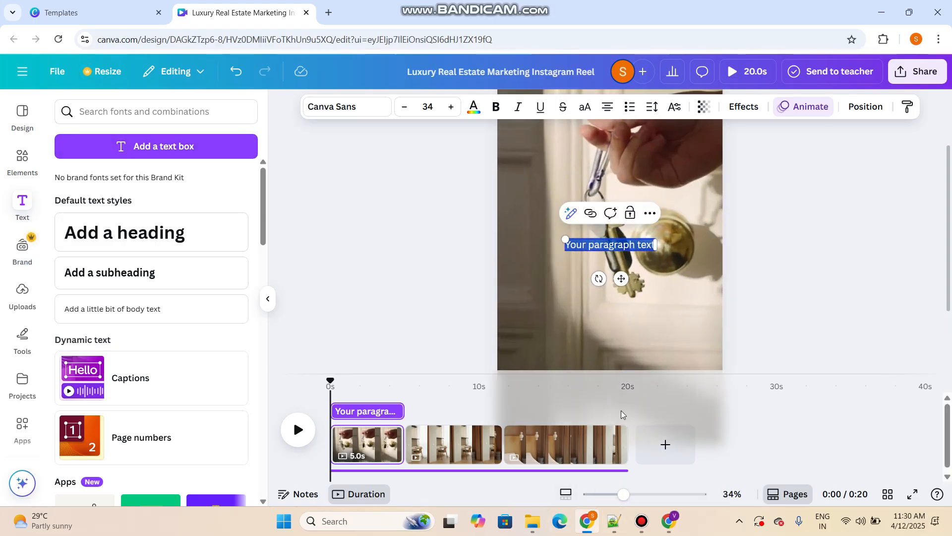
{"action": "key", "text": "l"}
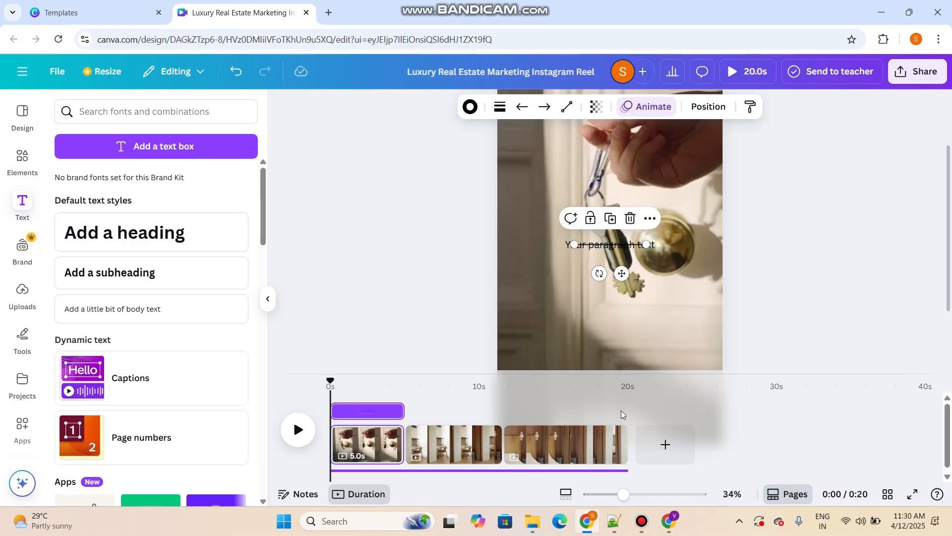
{"action": "left_click", "coordinate": [775, 229]}
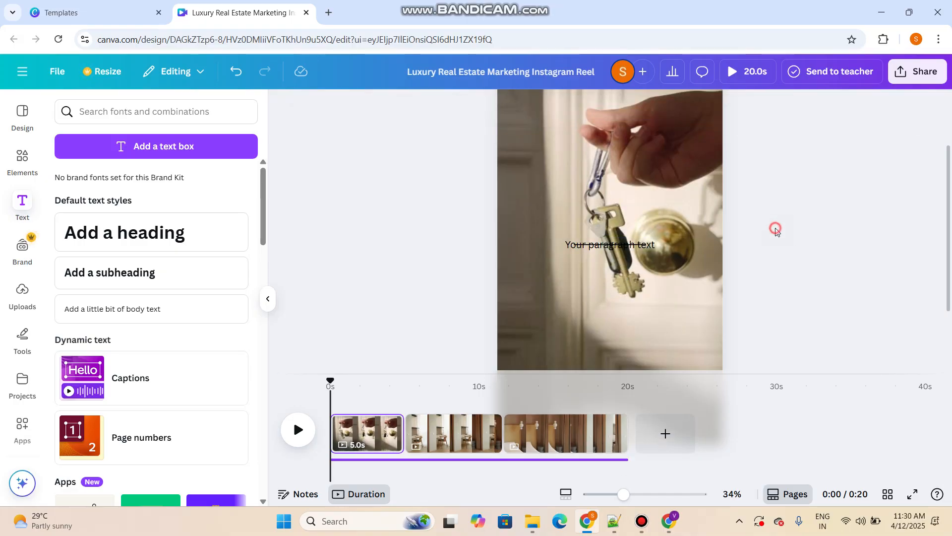
{"action": "double_click", "coordinate": [602, 247]}
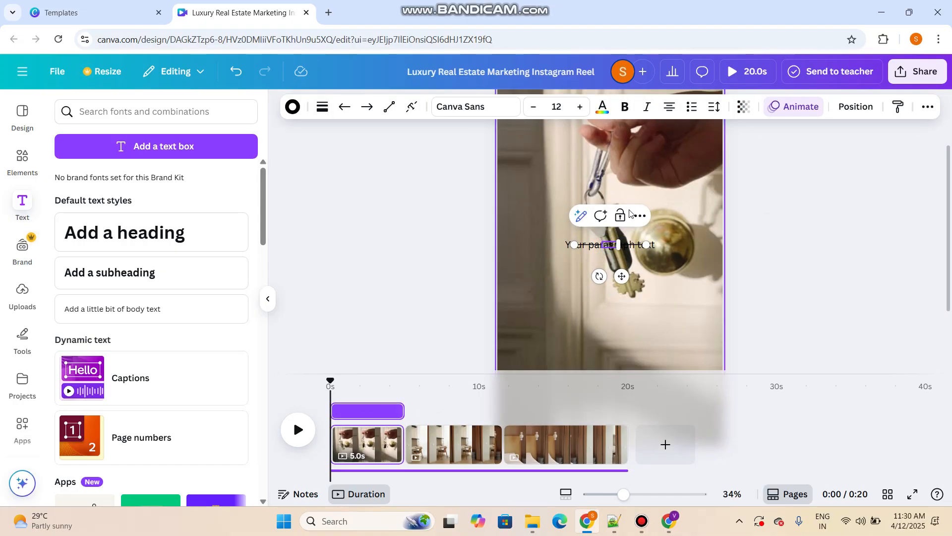
{"action": "left_click_drag", "start_coordinate": [622, 277], "coordinate": [950, 332]}
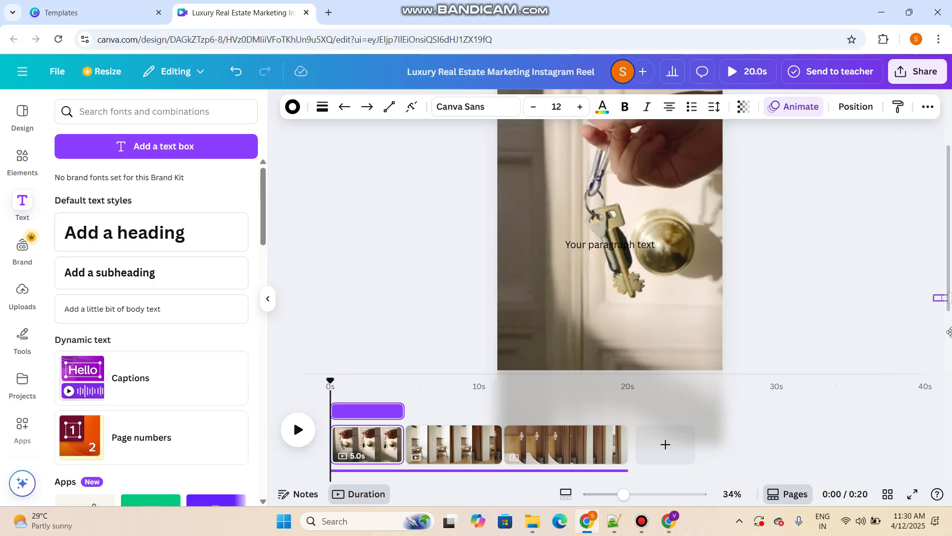
Replace the placeholder text on the first page with "Complete Your Home Dream"
{"action": "left_click", "coordinate": [631, 241]}
{"action": "left_click", "coordinate": [631, 240]}
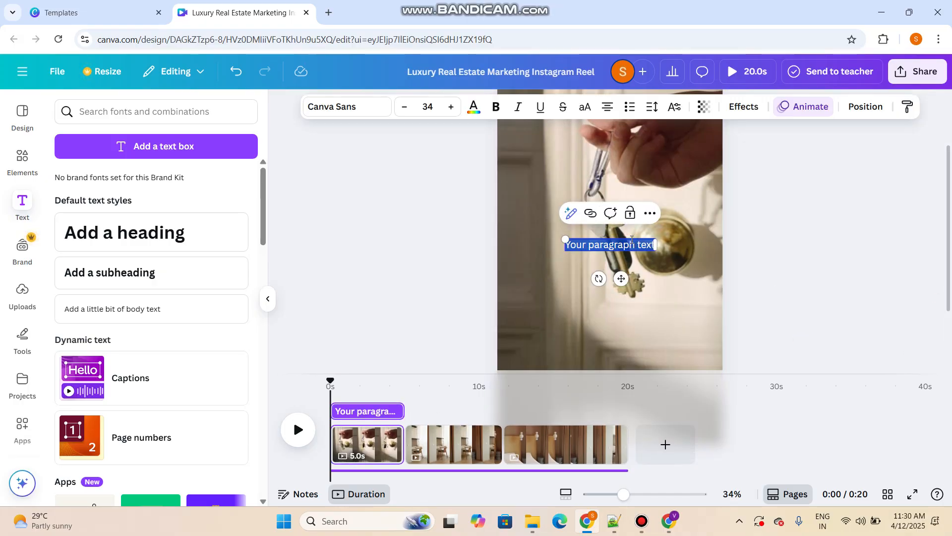
{"action": "type", "text": "Complete"}
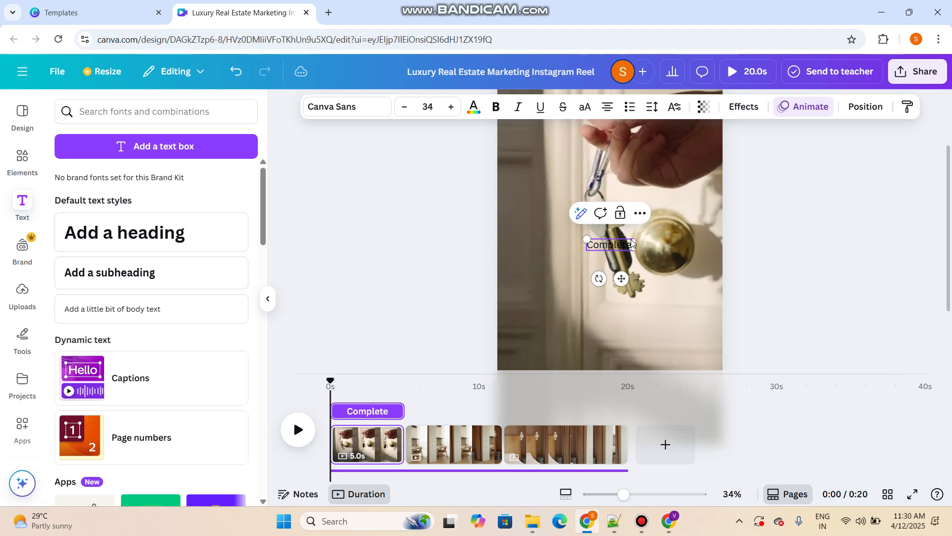
{"action": "type", "text": " Your"}
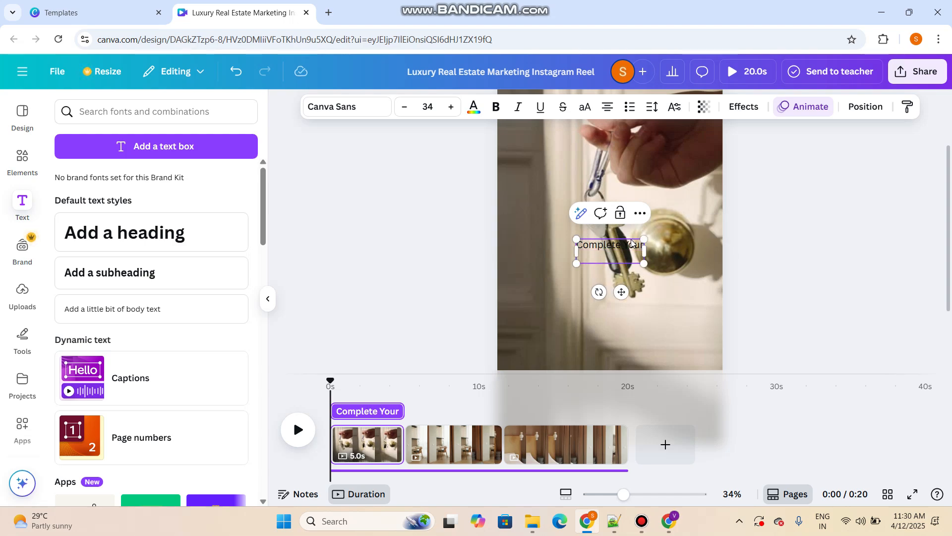
{"action": "type", "text": " Home Dream"}
{"action": "left_click", "coordinate": [842, 323]}
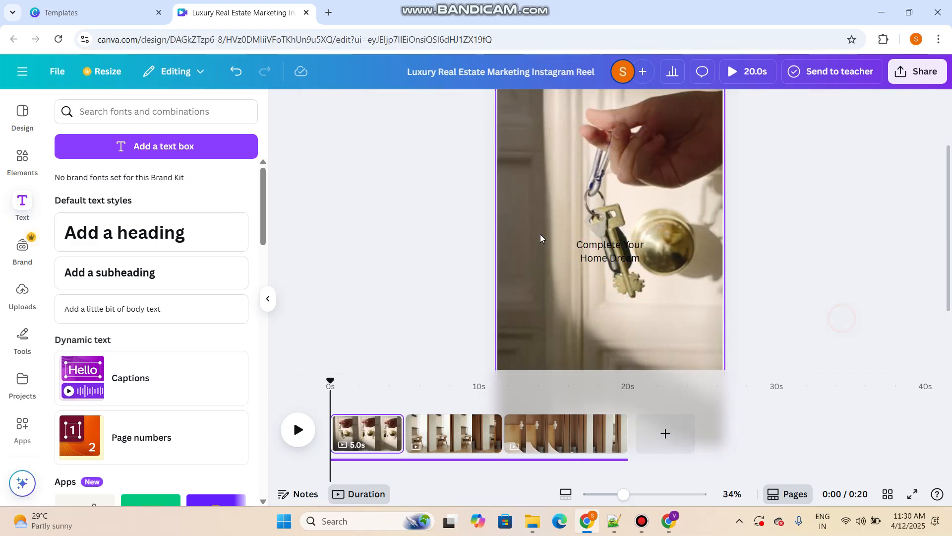
Format the "Complete Your Home Dream" caption at font size 40 in bold white
{"action": "left_click", "coordinate": [610, 251]}
{"action": "left_click", "coordinate": [417, 104]}
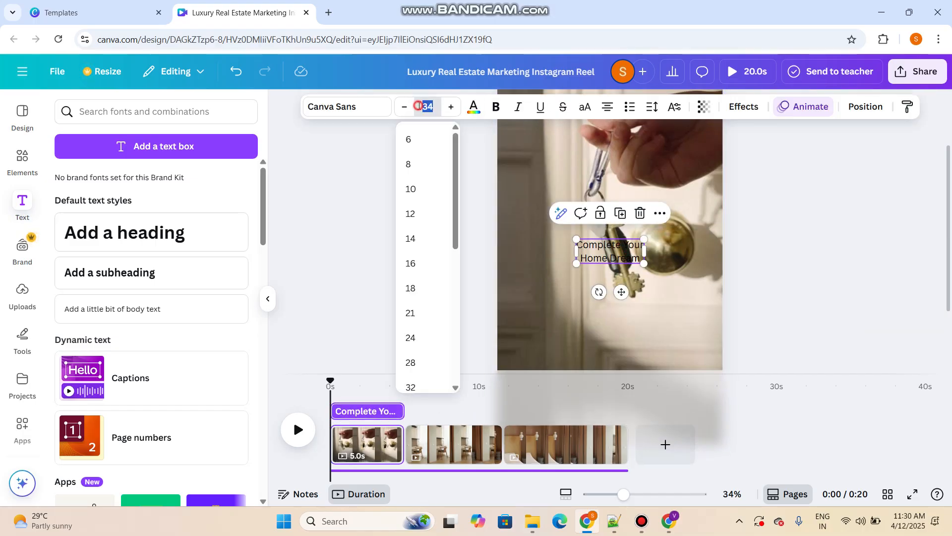
{"action": "left_click", "coordinate": [419, 105]}
{"action": "type", "text": "40"}
{"action": "key", "text": "Return"}
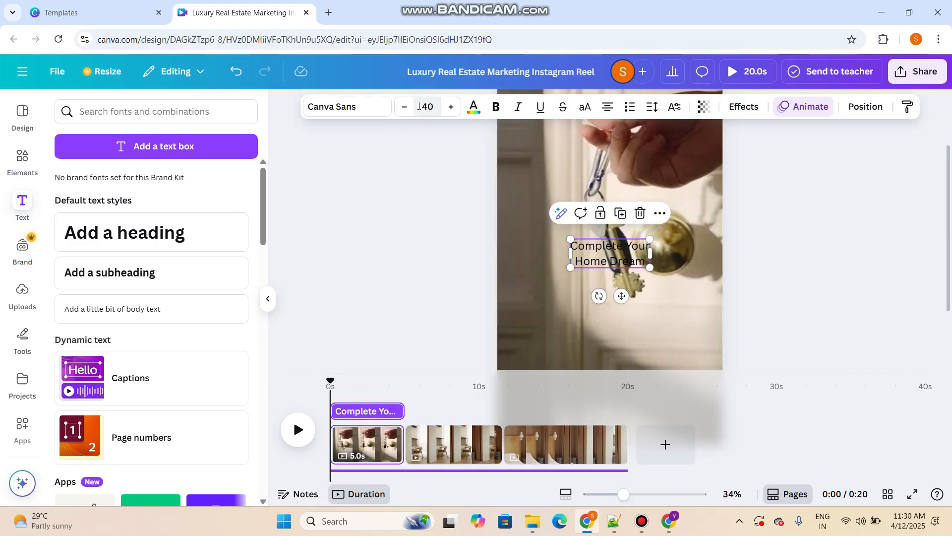
{"action": "left_click", "coordinate": [496, 106]}
{"action": "left_click", "coordinate": [474, 107]}
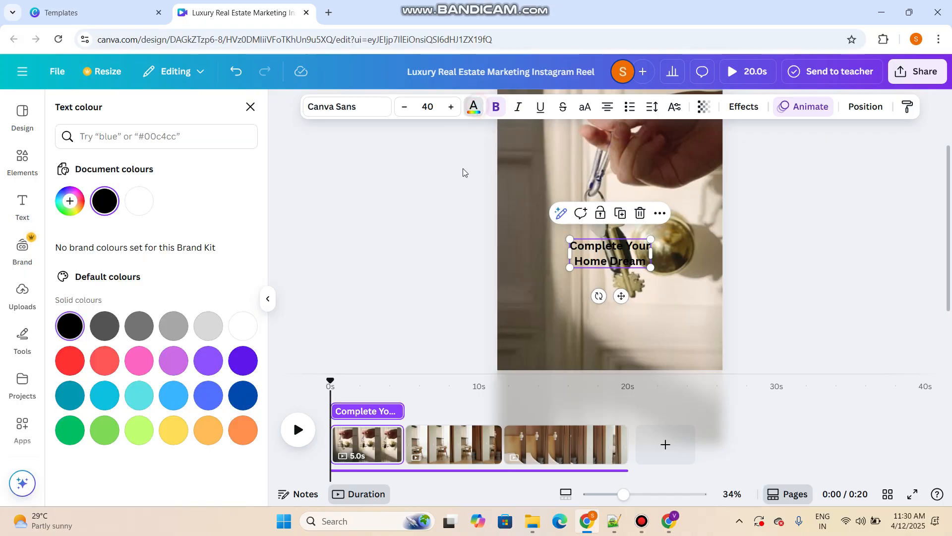
{"action": "left_click", "coordinate": [151, 207]}
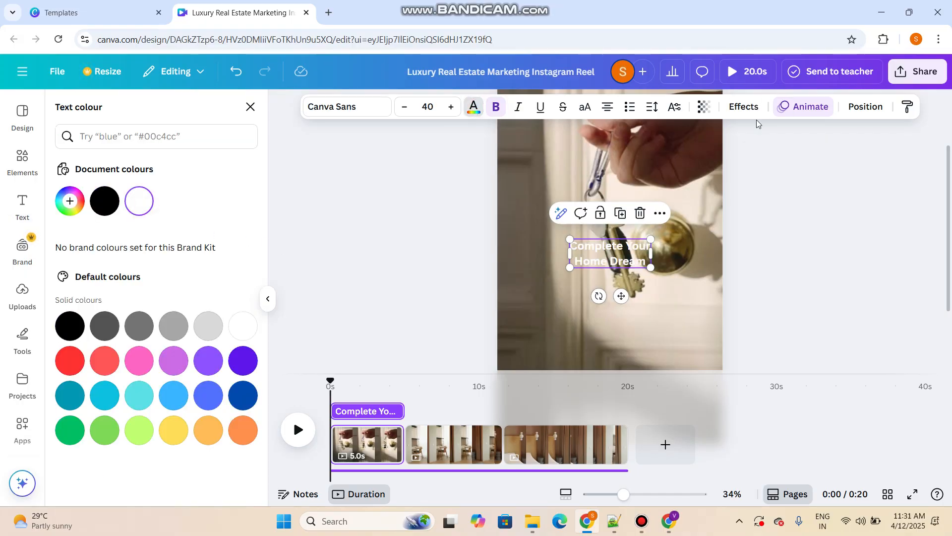
Apply the Lift text effect to the first page's caption
{"action": "left_click", "coordinate": [743, 107]}
{"action": "left_click", "coordinate": [228, 181]}
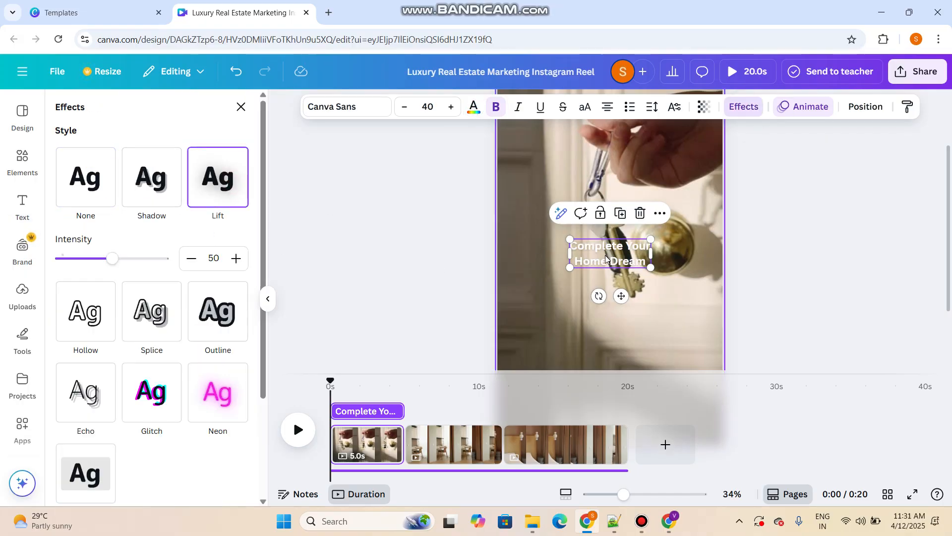
{"action": "left_click", "coordinate": [778, 245]}
{"action": "left_click", "coordinate": [791, 250]}
Left-align and enlarge the "Complete Your Home Dream" caption, placing it in the lower left part of the page
{"action": "left_click", "coordinate": [623, 247]}
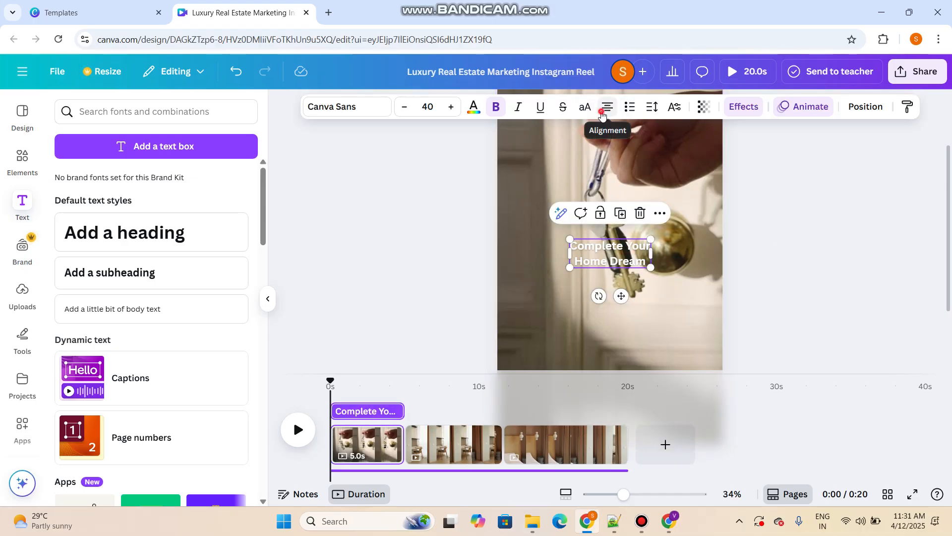
{"action": "left_click", "coordinate": [602, 112]}
{"action": "left_click", "coordinate": [942, 315]}
{"action": "left_click_drag", "start_coordinate": [622, 254], "coordinate": [629, 319]}
{"action": "left_click", "coordinate": [895, 227]}
{"action": "scroll", "coordinate": [822, 236], "scroll_direction": "down", "scroll_amount": 2}
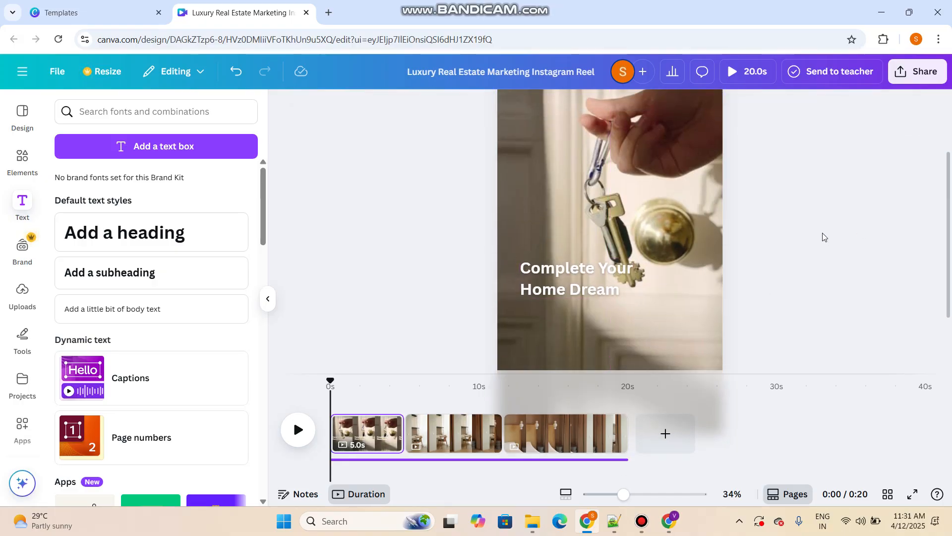
{"action": "left_click_drag", "start_coordinate": [585, 214], "coordinate": [586, 248]}
{"action": "left_click", "coordinate": [765, 244]}
Add a text box reading "Happy with your Living Room" to the second page with the desk-and-chair clip
{"action": "left_click", "coordinate": [479, 433]}
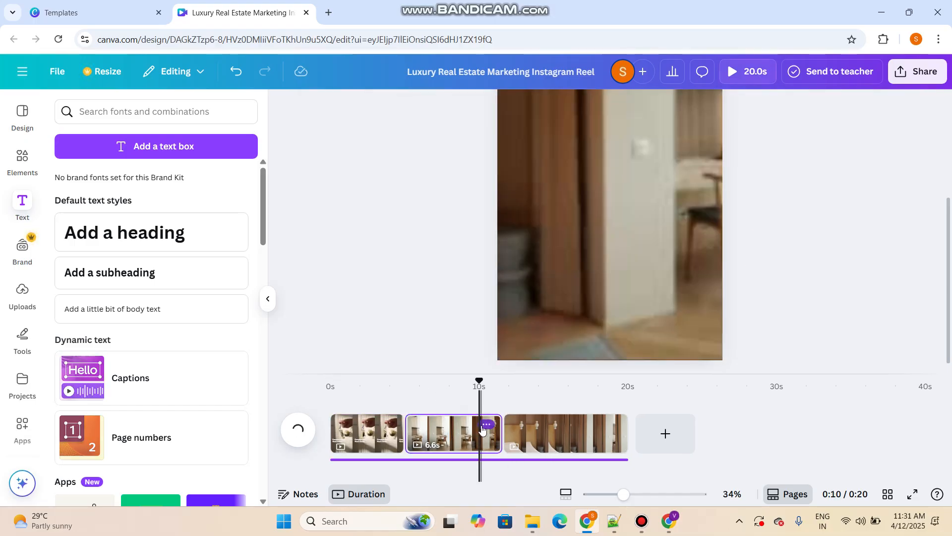
{"action": "left_click", "coordinate": [175, 144]}
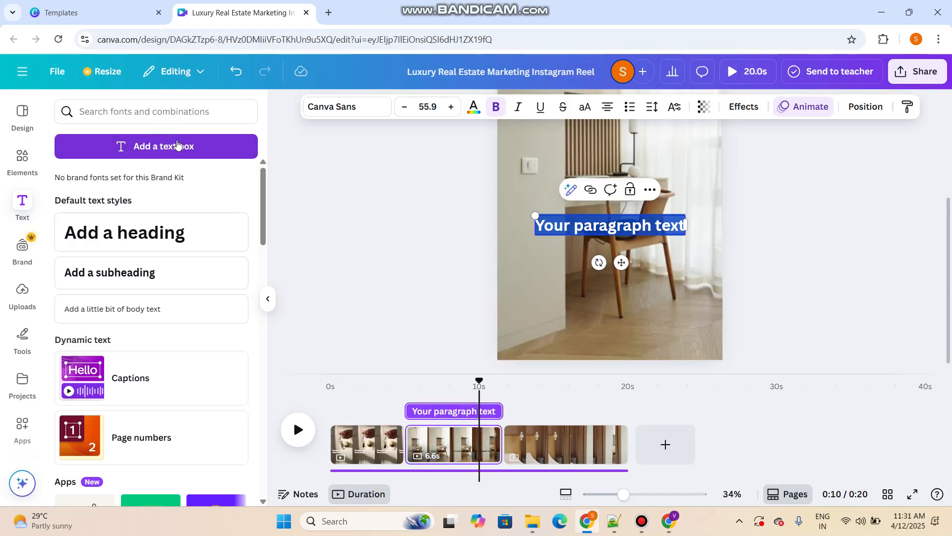
{"action": "type", "text": "Happy"}
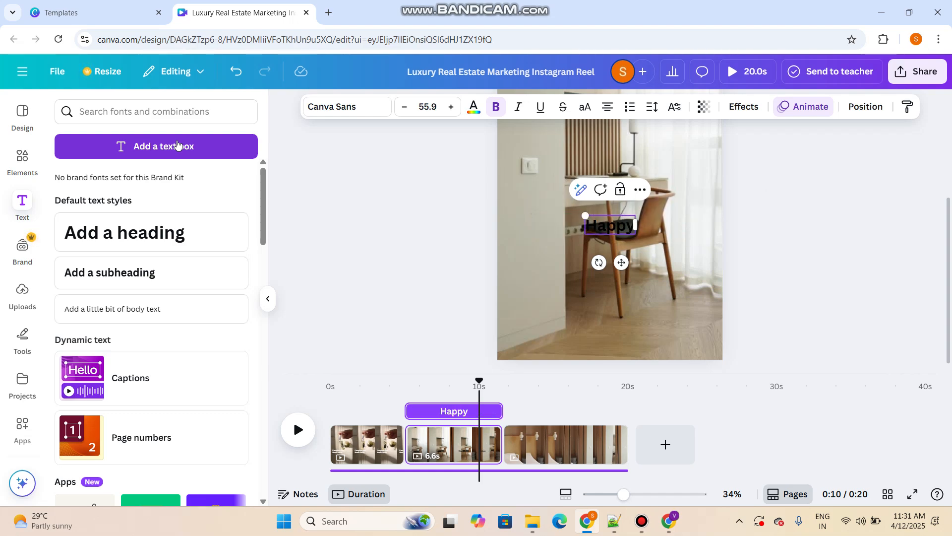
{"action": "type", "text": " with yo"}
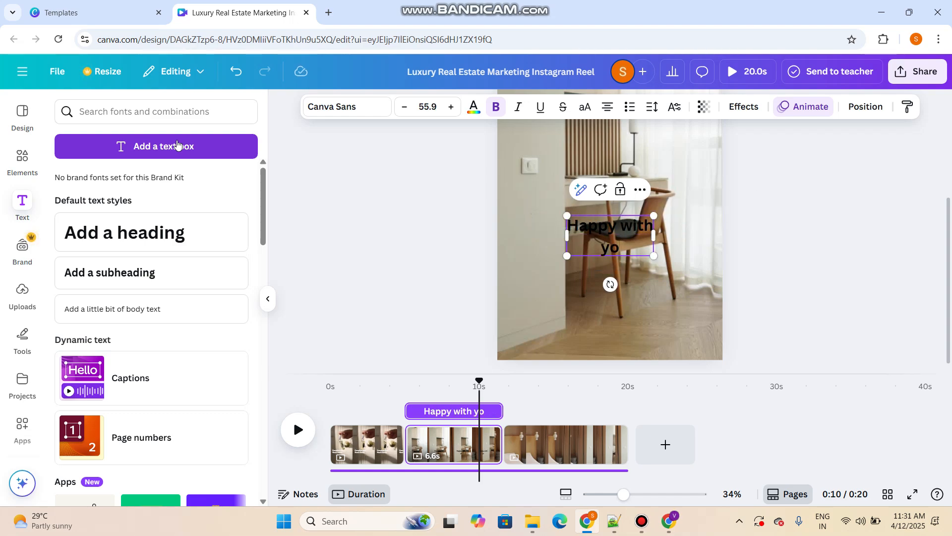
{"action": "type", "text": "ur Lfi"}
{"action": "key", "text": "BackSpace"}
{"action": "key", "text": "BackSpace"}
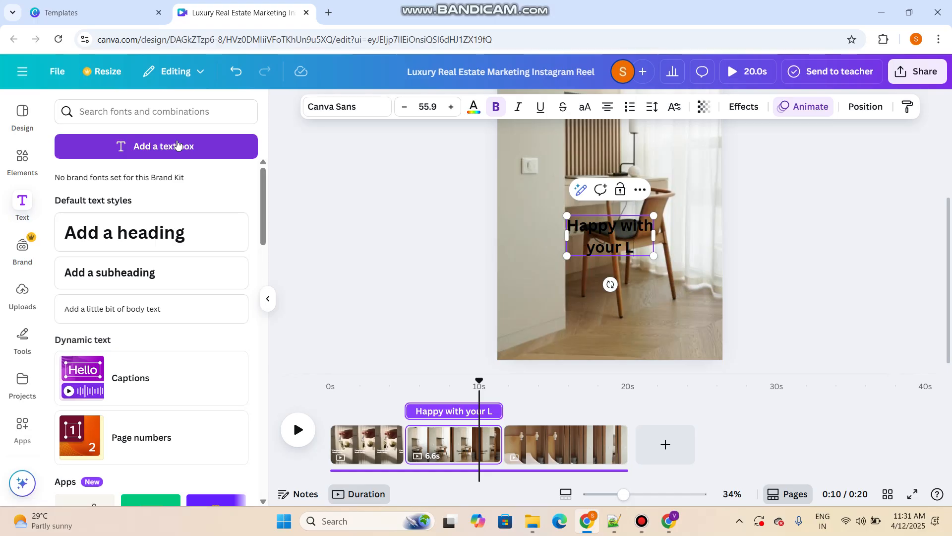
{"action": "type", "text": "iving Reeom"}
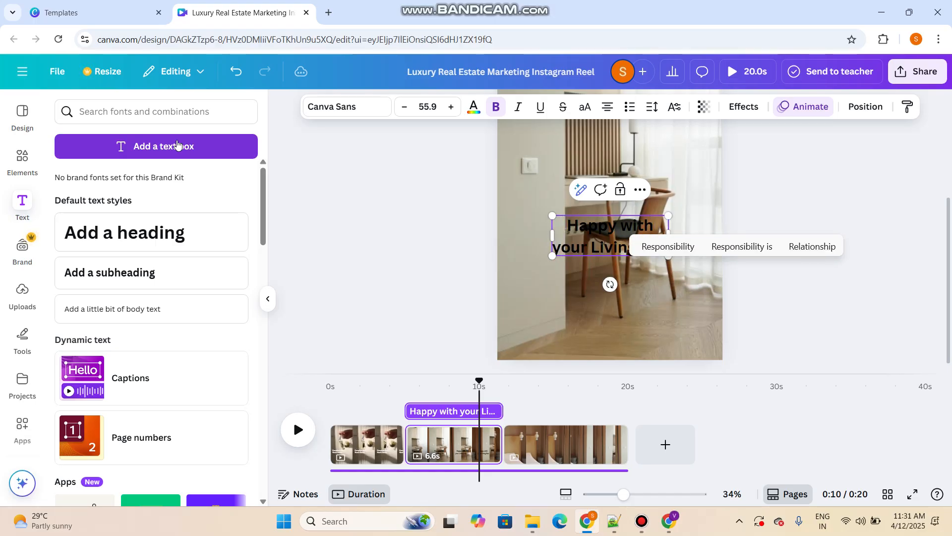
{"action": "key", "text": "BackSpace"}
{"action": "key", "text": "BackSpace"}
{"action": "key", "text": "BackSpace"}
{"action": "key", "text": "BackSpace"}
{"action": "type", "text": "oom"}
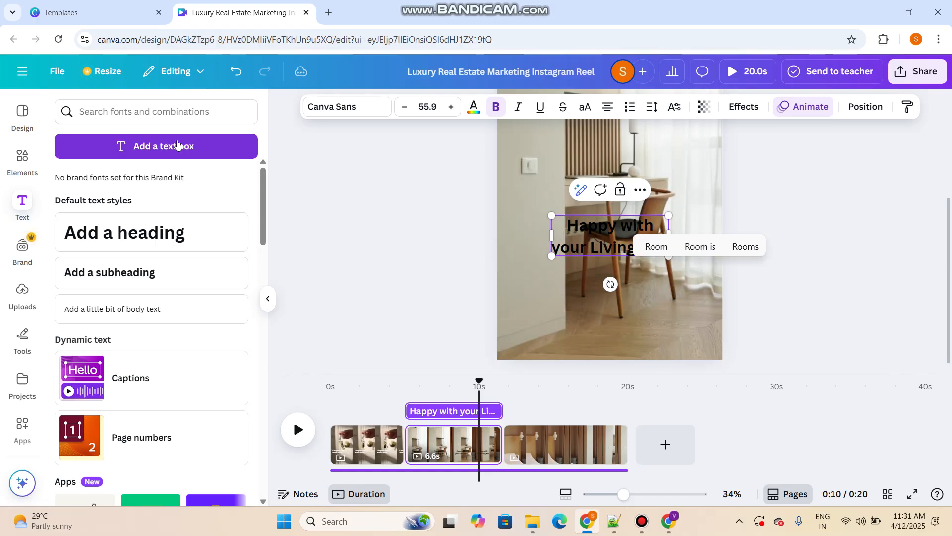
{"action": "left_click", "coordinate": [828, 276]}
Left-align the "Happy with your Living Room" caption and colour it white
{"action": "left_click", "coordinate": [632, 234]}
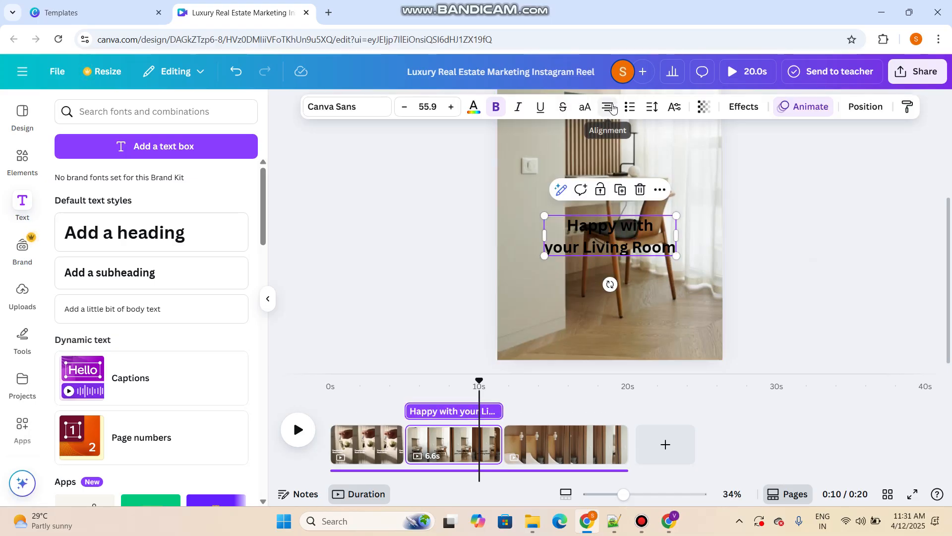
{"action": "left_click", "coordinate": [608, 107]}
{"action": "left_click", "coordinate": [474, 109]}
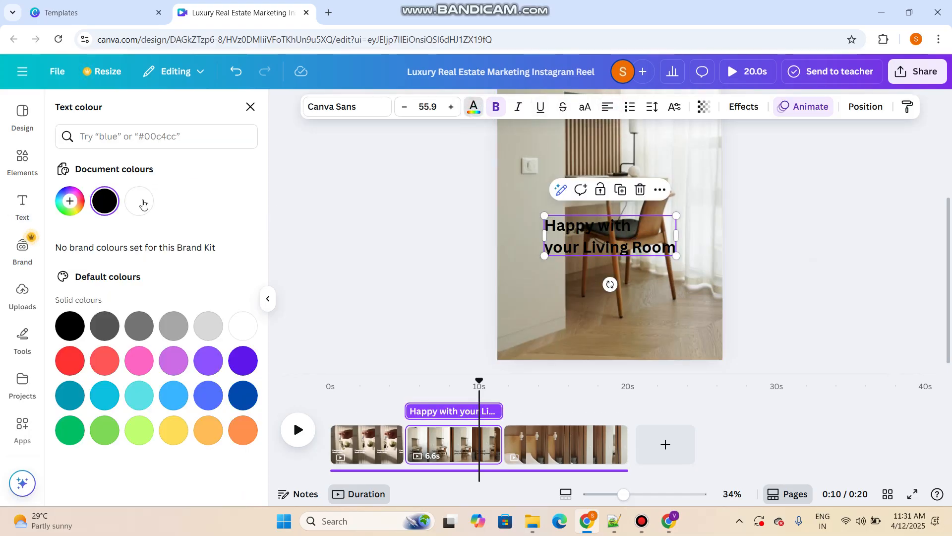
{"action": "left_click", "coordinate": [140, 202]}
Give the second page's caption the Lift effect and move it toward the page's left edge
{"action": "left_click", "coordinate": [742, 108]}
{"action": "left_click", "coordinate": [214, 191]}
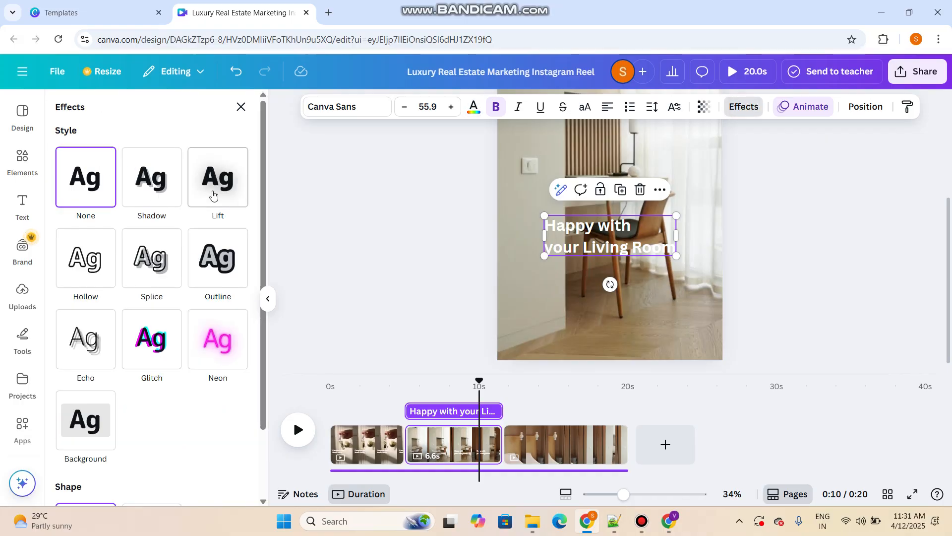
{"action": "left_click", "coordinate": [910, 305]}
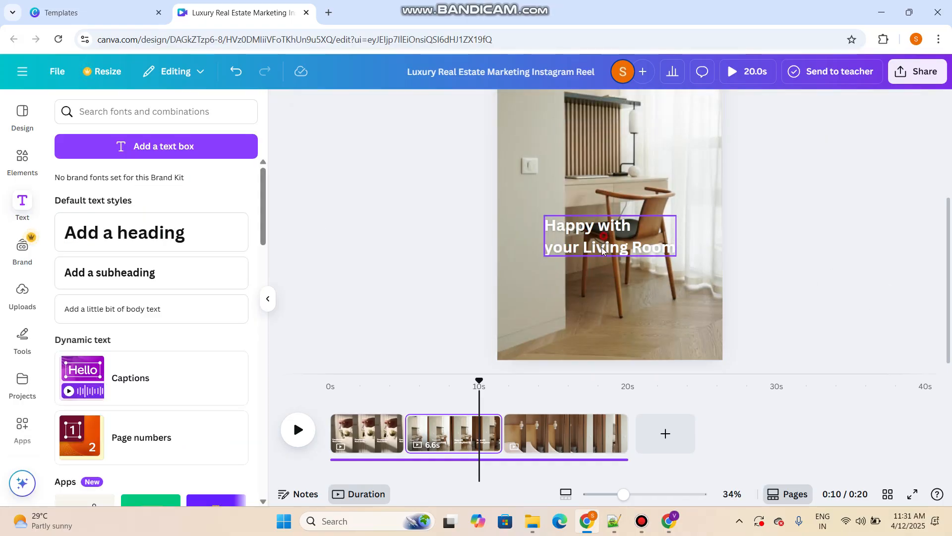
{"action": "left_click_drag", "start_coordinate": [605, 236], "coordinate": [580, 241]}
{"action": "left_click", "coordinate": [871, 246]}
Add a text box reading "Get In Touch Us" to the third page and move it up to slightly above the page's middle
{"action": "left_click", "coordinate": [600, 434]}
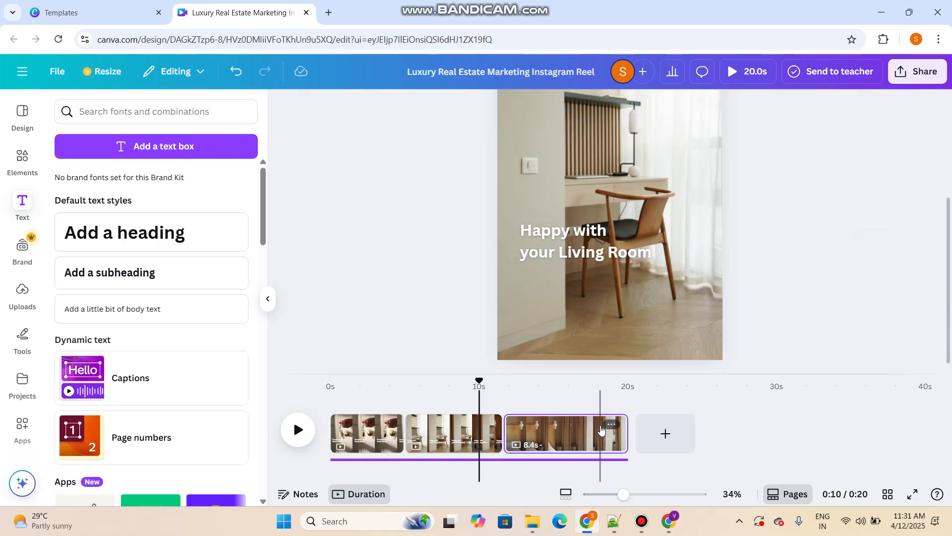
{"action": "left_click", "coordinate": [201, 147]}
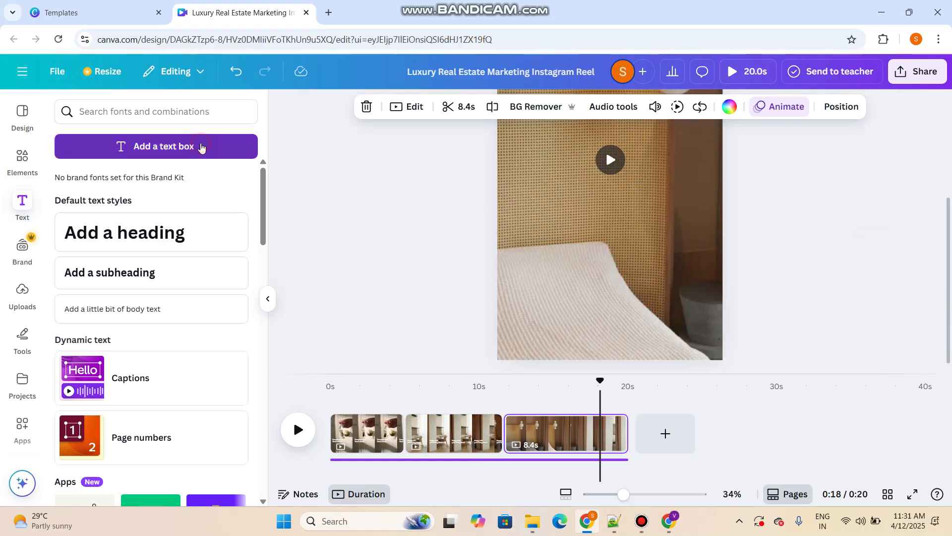
{"action": "type", "text": "Ge"}
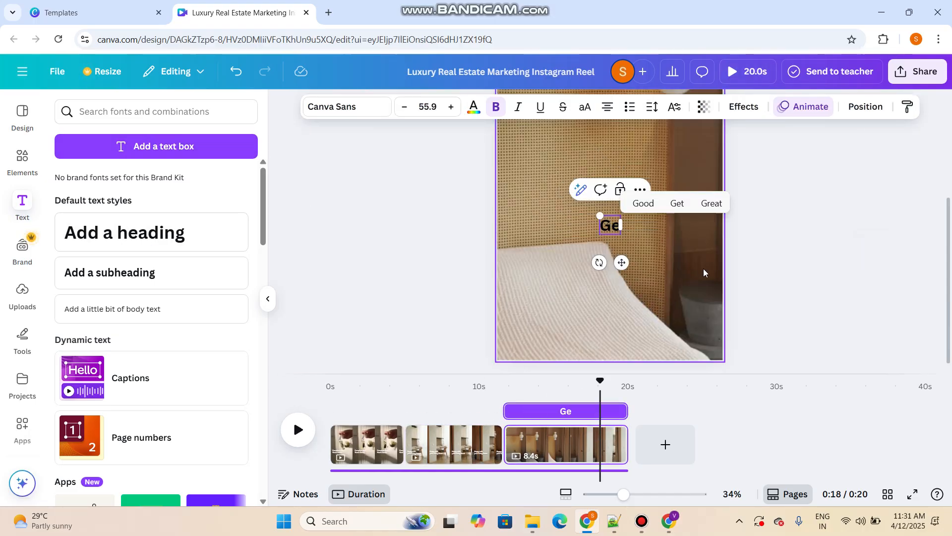
{"action": "type", "text": "t In To"}
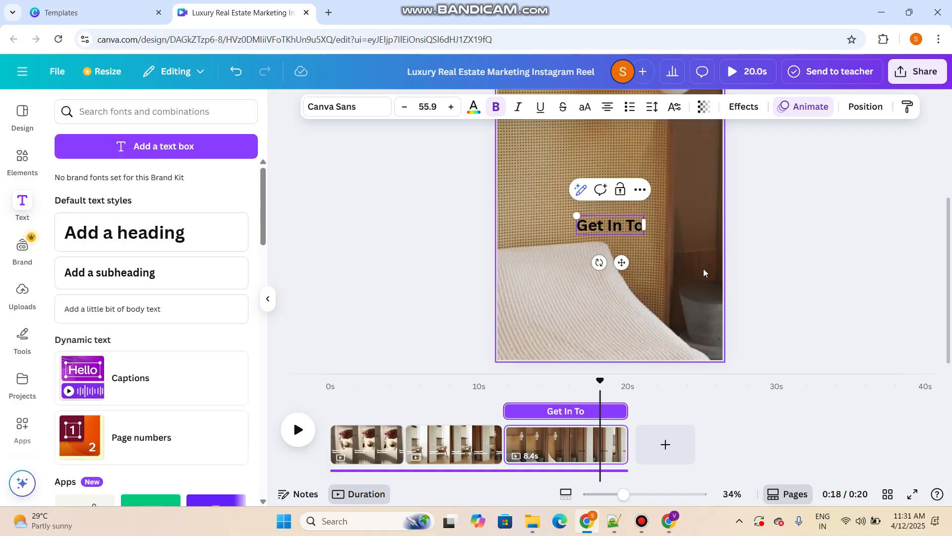
{"action": "type", "text": "uch Us"}
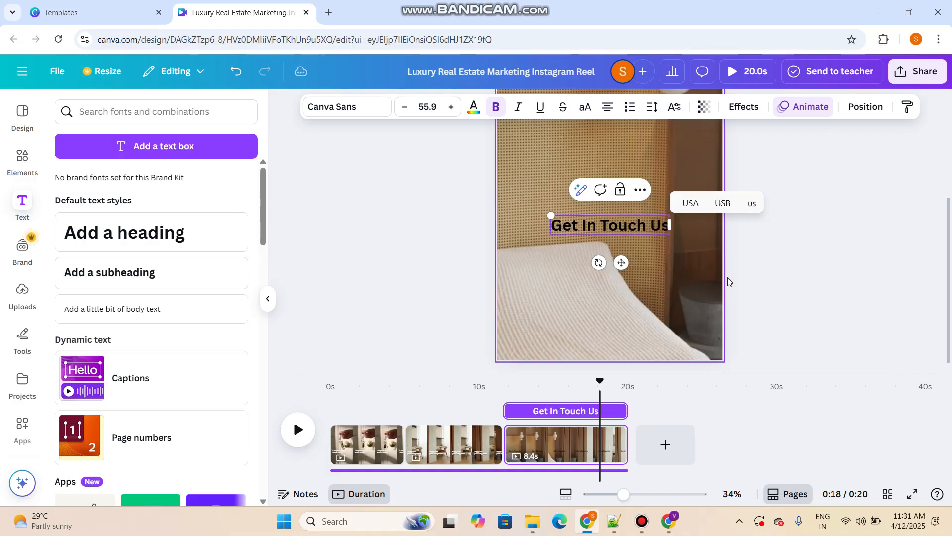
{"action": "left_click", "coordinate": [790, 264]}
{"action": "scroll", "coordinate": [644, 249], "scroll_direction": "up", "scroll_amount": 3}
{"action": "left_click_drag", "start_coordinate": [627, 353], "coordinate": [628, 251]}
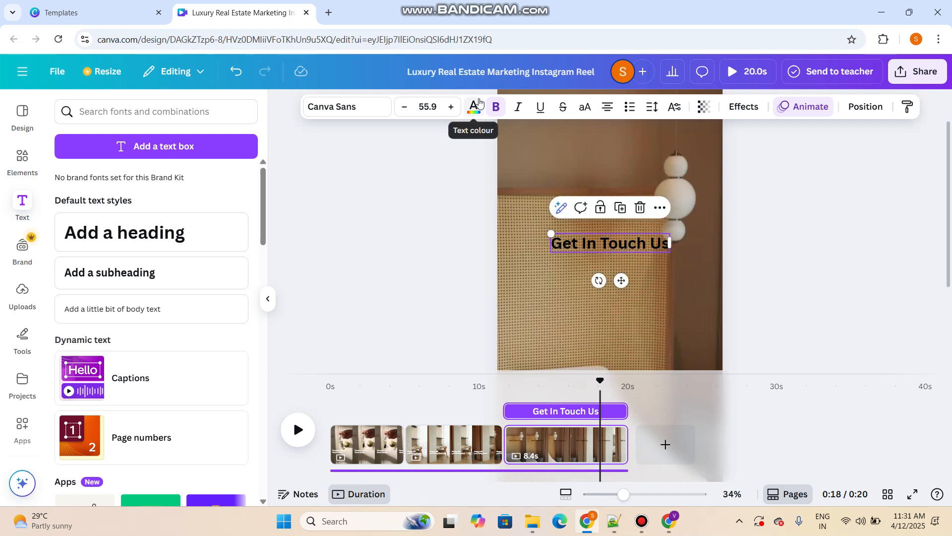
Colour the third page's "Get In Touch Us" caption white and give it the Lift effect
{"action": "left_click", "coordinate": [475, 107]}
{"action": "left_click", "coordinate": [134, 213]}
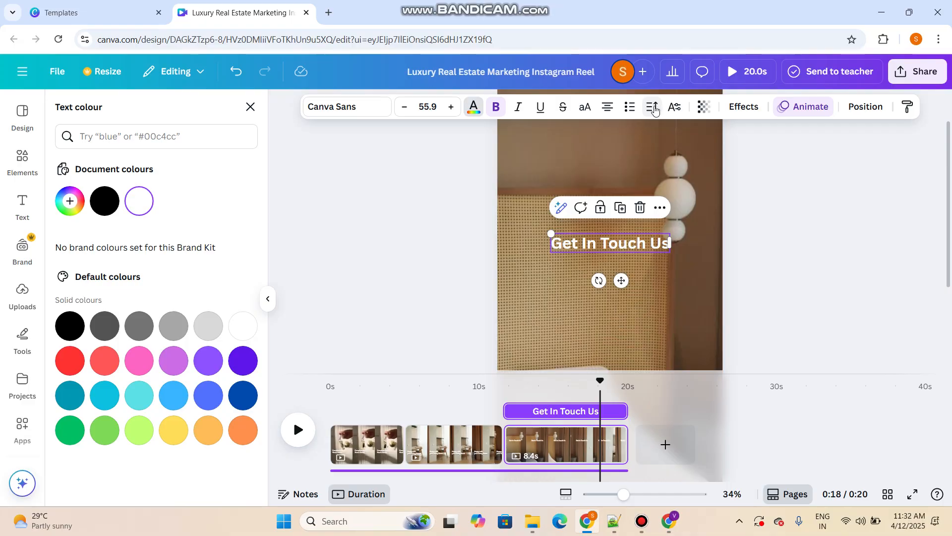
{"action": "left_click", "coordinate": [739, 109]}
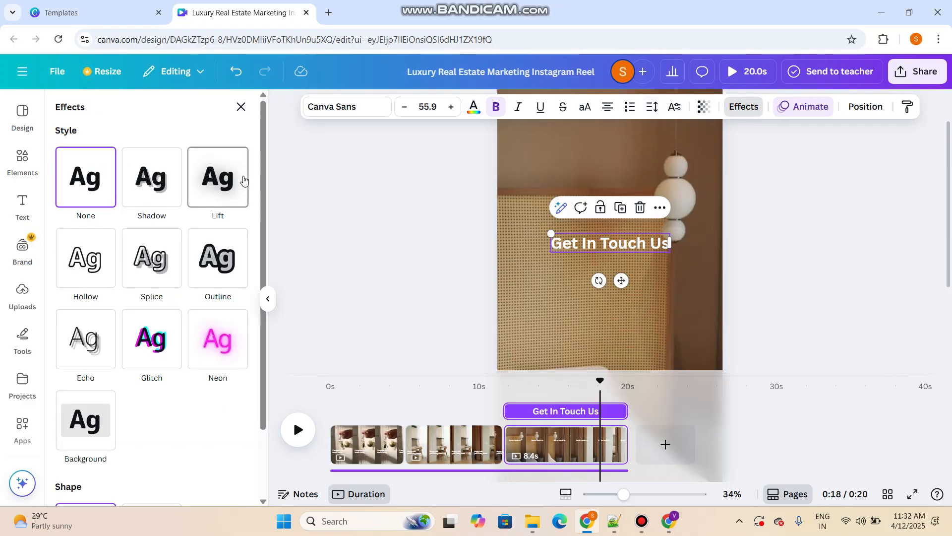
{"action": "left_click", "coordinate": [244, 180]}
{"action": "left_click", "coordinate": [934, 273]}
{"action": "scroll", "coordinate": [703, 273], "scroll_direction": "down", "scroll_amount": 3}
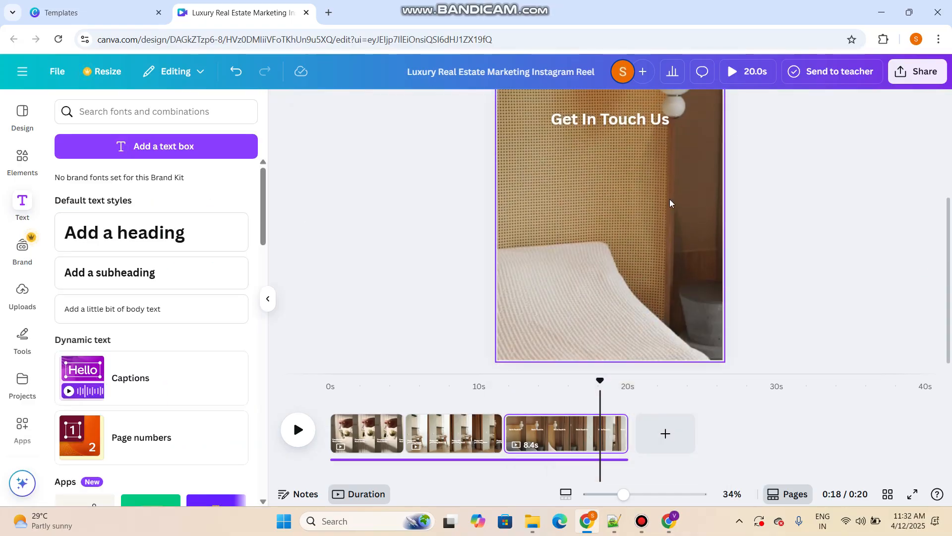
Duplicate the "Get In Touch Us" caption and place the copy just below the original
{"action": "left_click", "coordinate": [637, 122]}
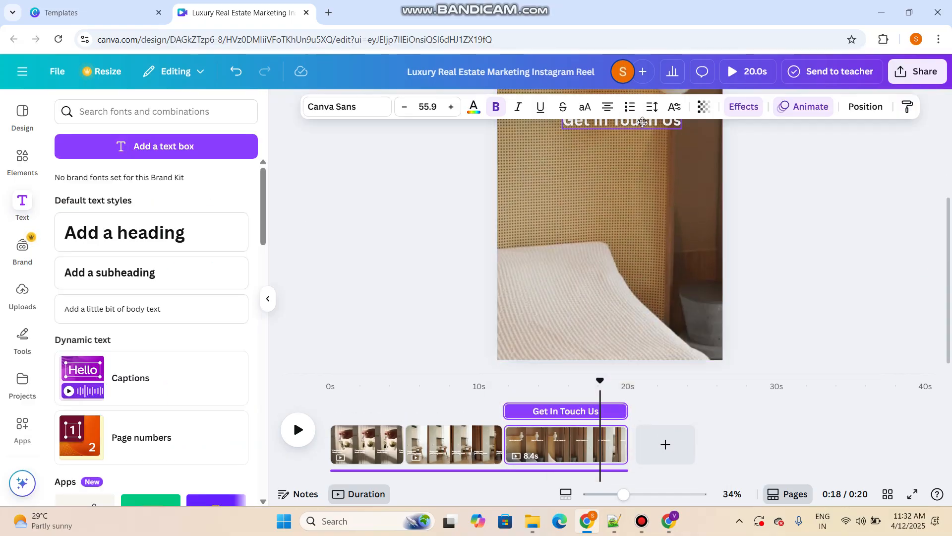
{"action": "left_click", "coordinate": [791, 185]}
{"action": "scroll", "coordinate": [791, 185], "scroll_direction": "up", "scroll_amount": 2}
{"action": "left_click", "coordinate": [648, 188]}
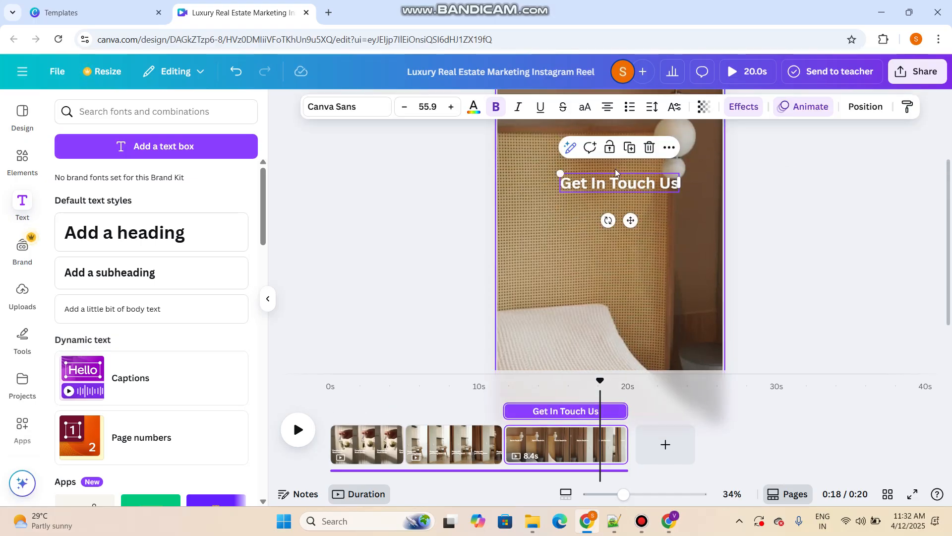
{"action": "left_click", "coordinate": [633, 156]}
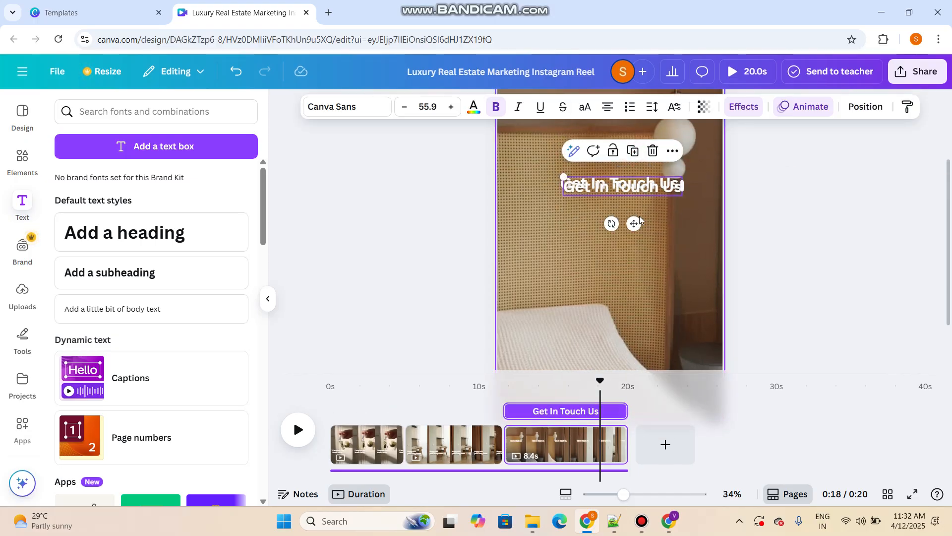
{"action": "left_click_drag", "start_coordinate": [629, 221], "coordinate": [625, 268]}
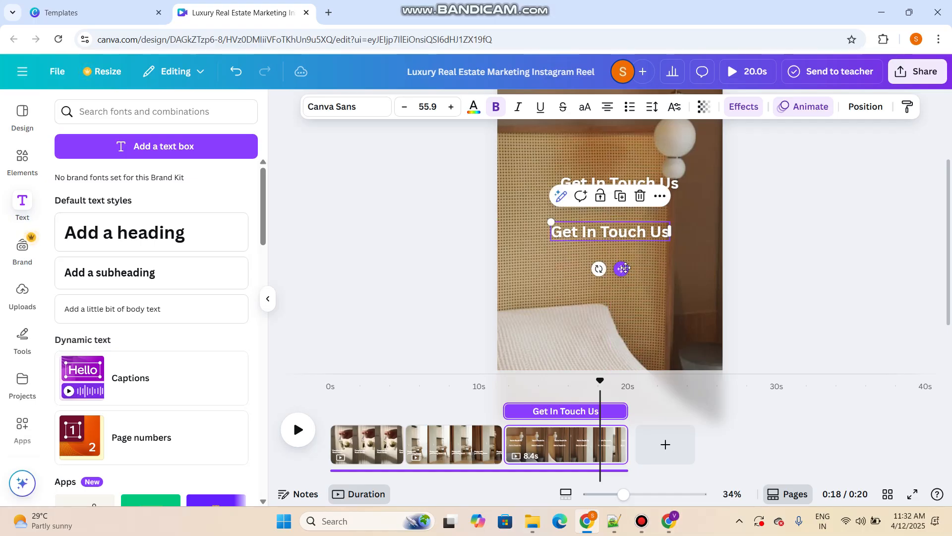
Open ChatGPT in a new browser tab and start a regular, non-temporary chat
{"action": "left_click", "coordinate": [328, 15]}
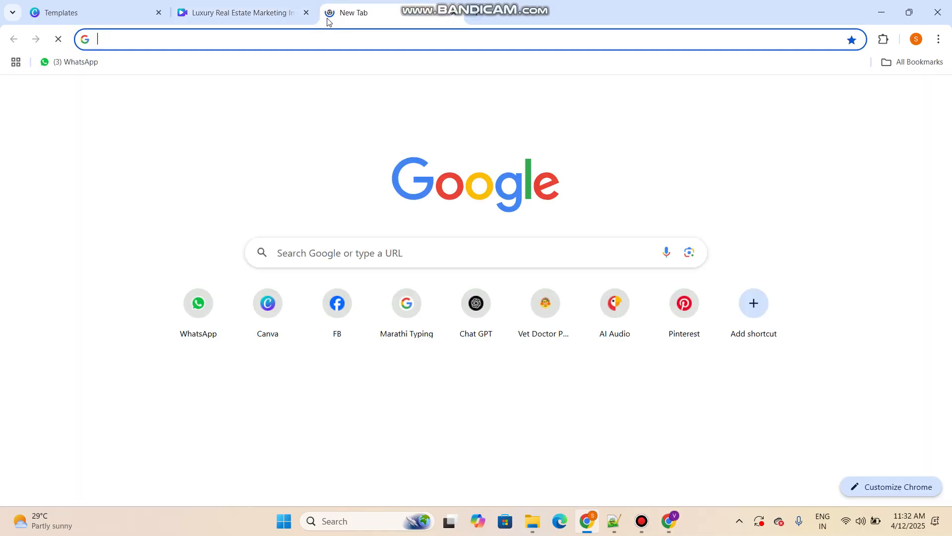
{"action": "type", "text": "g"}
{"action": "key", "text": "BackSpace"}
{"action": "key", "text": "BackSpace"}
{"action": "type", "text": "ch"}
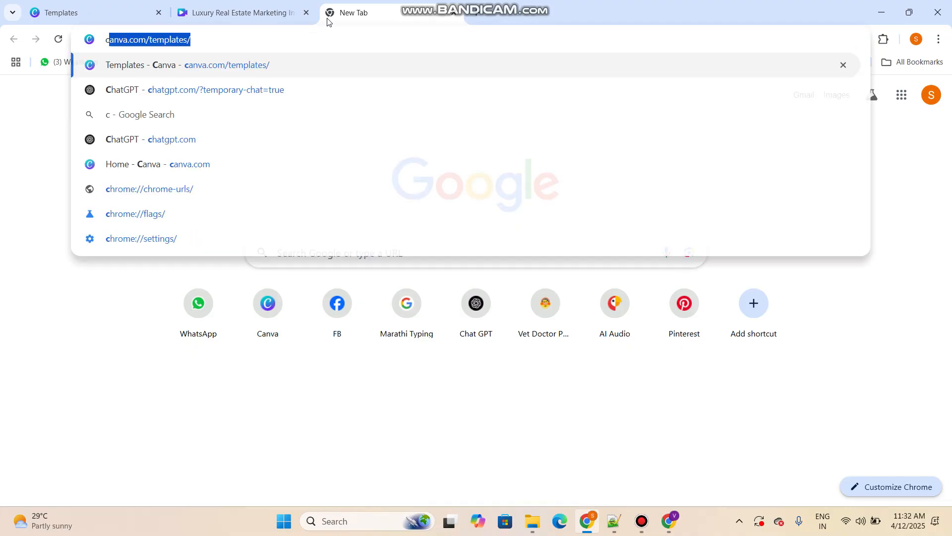
{"action": "key", "text": "Return"}
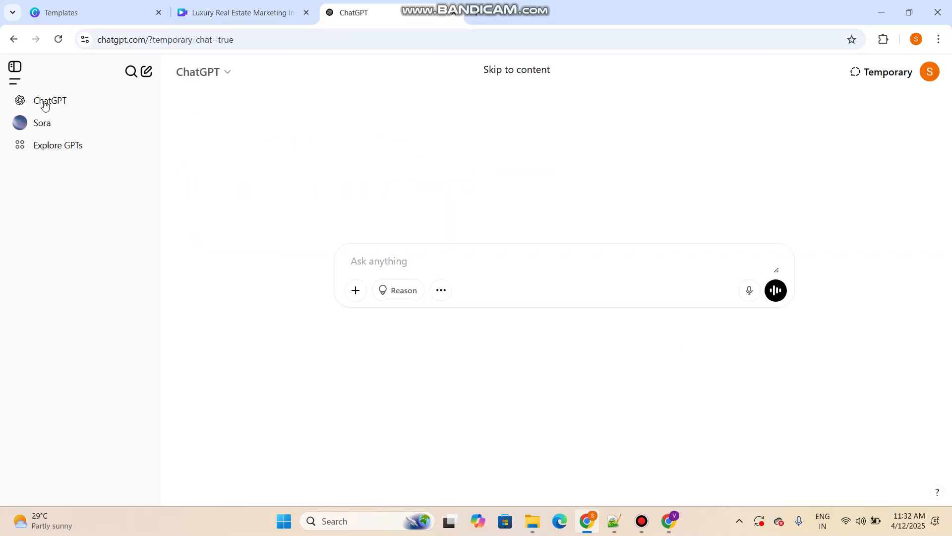
{"action": "left_click", "coordinate": [44, 102]}
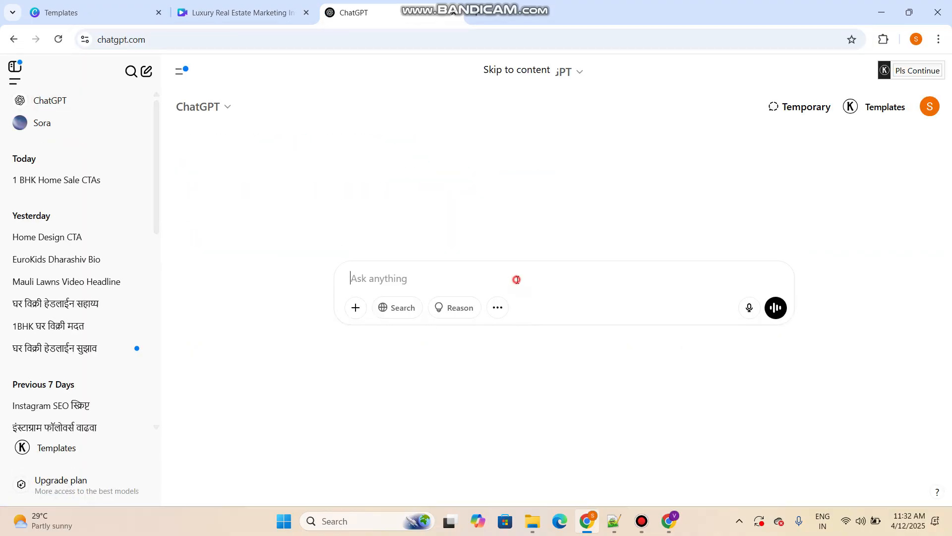
Send ChatGPT the prompt "i want to sel 1bh home in pune. give me attractive content for call to action"
{"action": "type", "text": "i want to sel"}
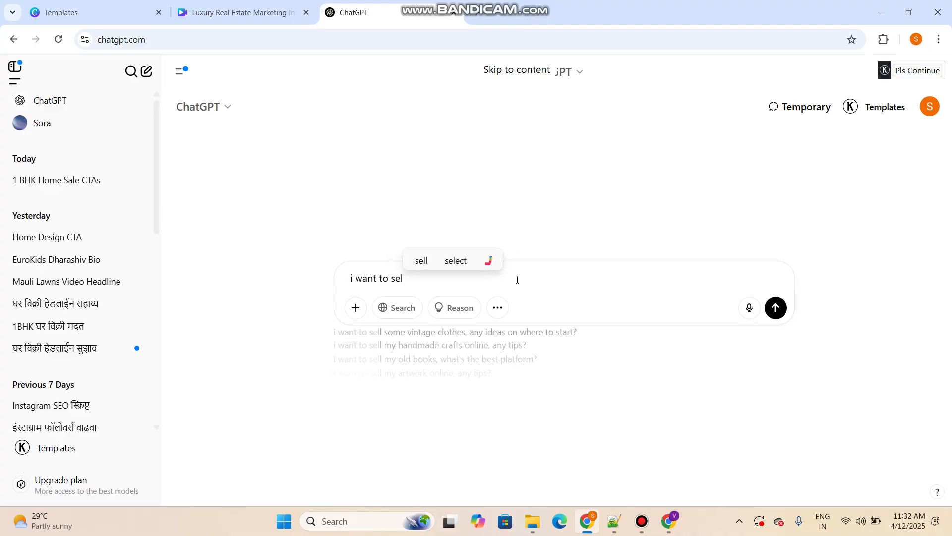
{"action": "type", "text": " 1bh"}
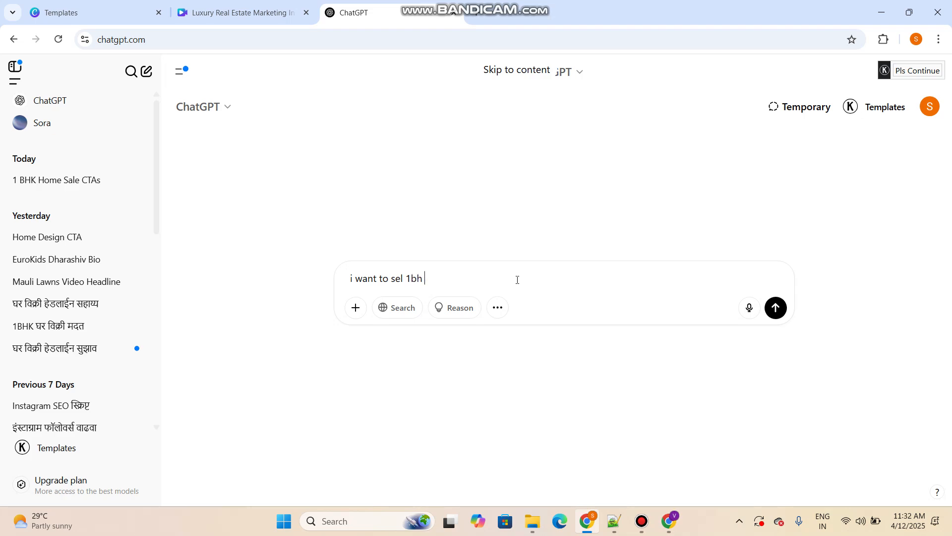
{"action": "type", "text": " ho"}
{"action": "key", "text": "BackSpace"}
{"action": "type", "text": "hyo"}
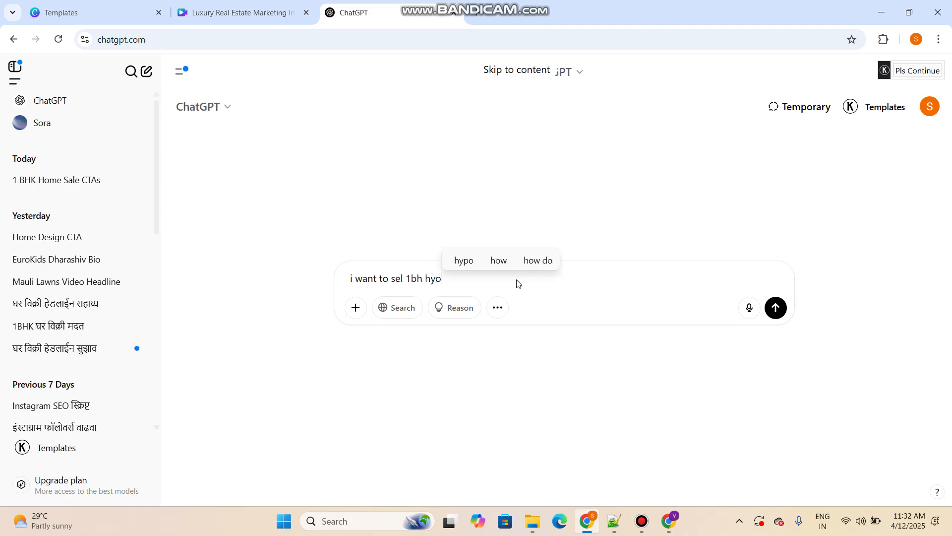
{"action": "key", "text": "BackSpace"}
{"action": "key", "text": "BackSpace"}
{"action": "type", "text": "ome in"}
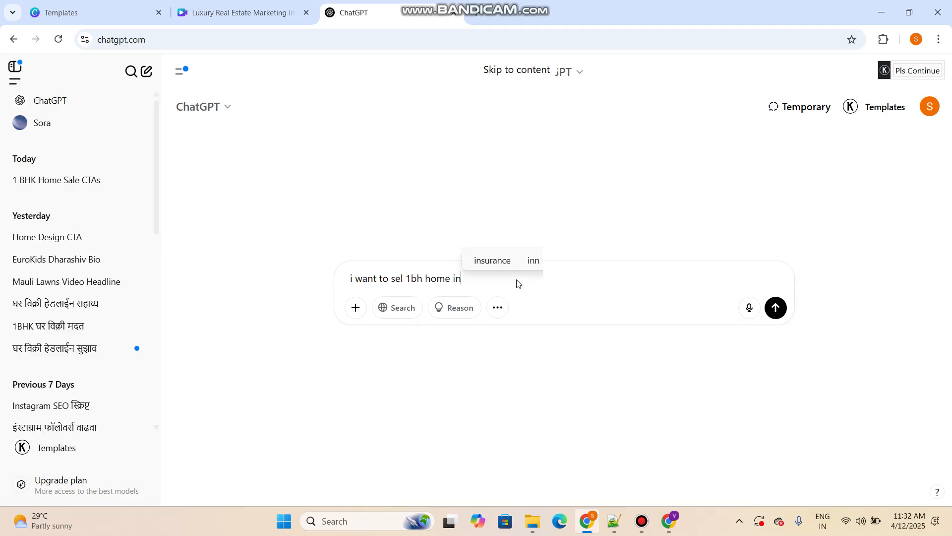
{"action": "type", "text": " pune. "}
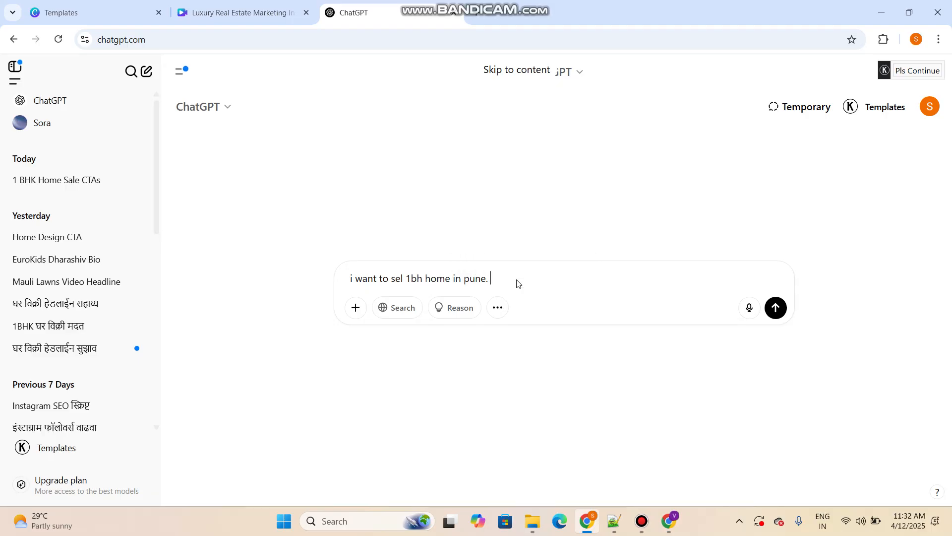
{"action": "type", "text": "give me at"}
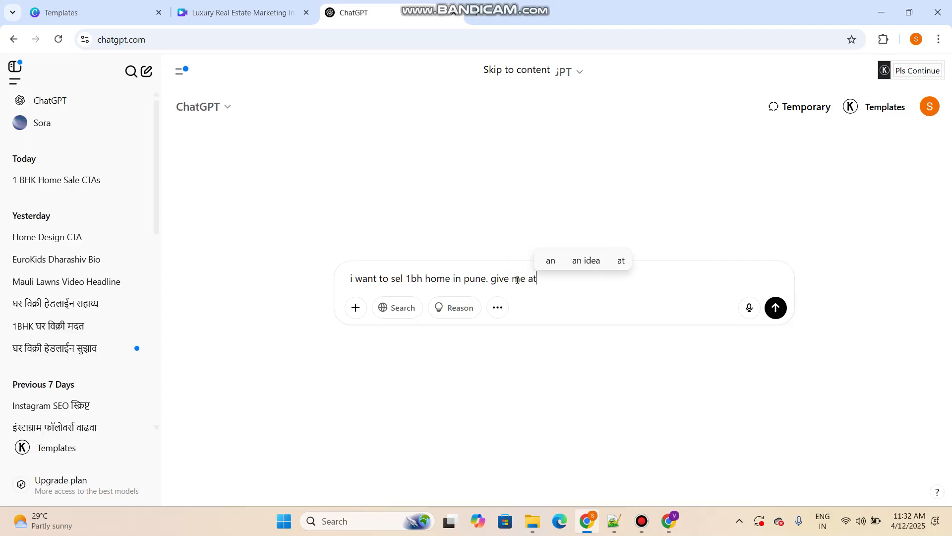
{"action": "type", "text": "tractiv"}
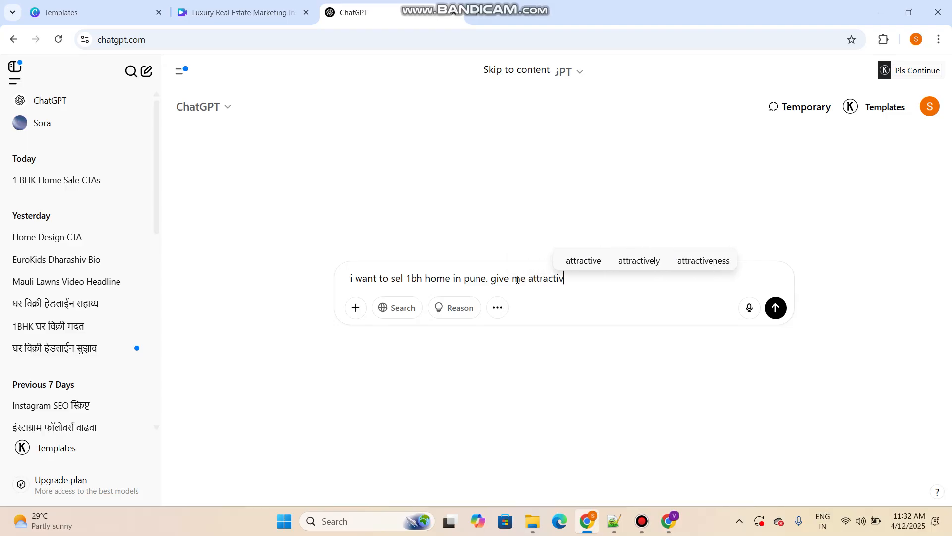
{"action": "type", "text": "e content "}
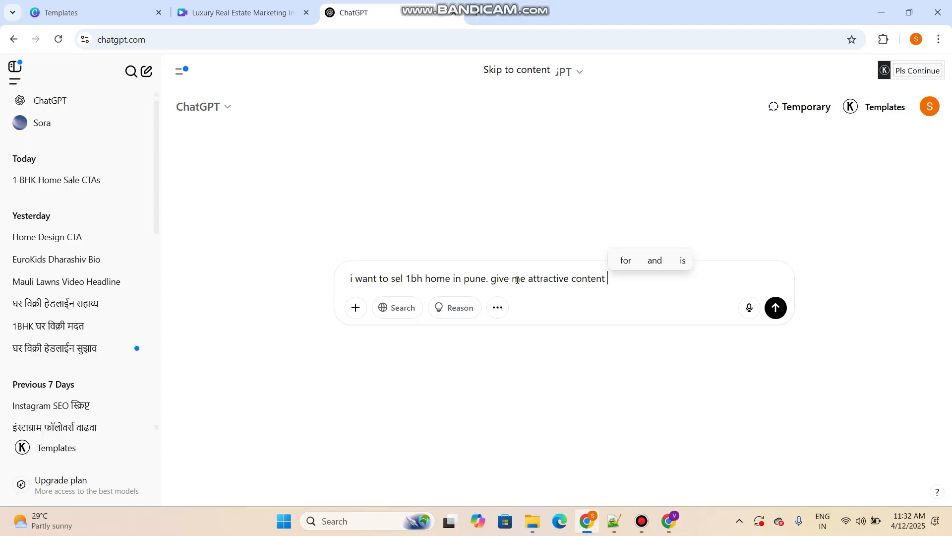
{"action": "type", "text": "for "}
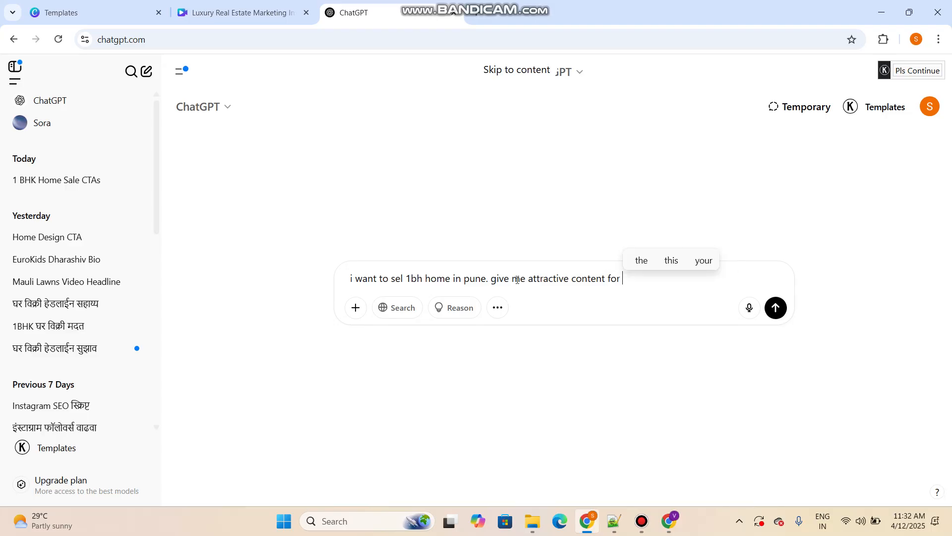
{"action": "type", "text": "call to"}
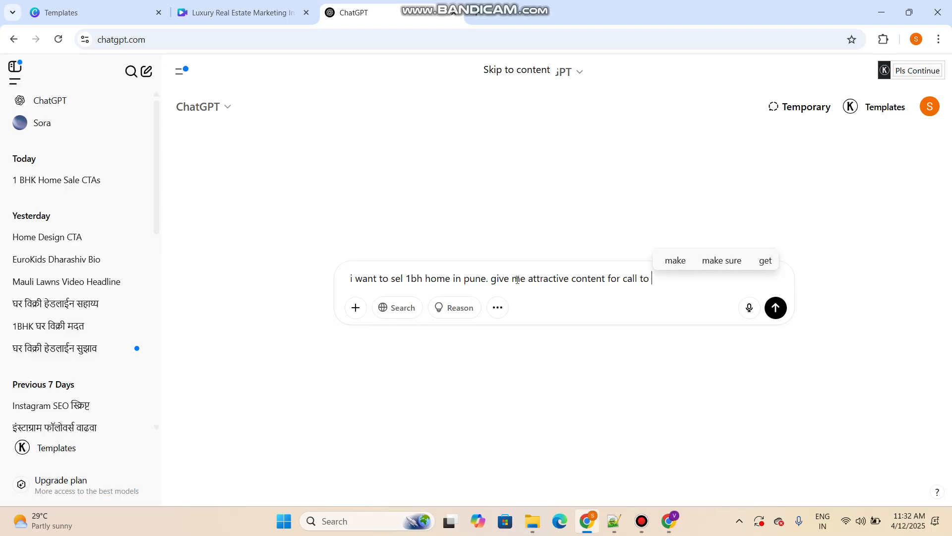
{"action": "type", "text": " action"}
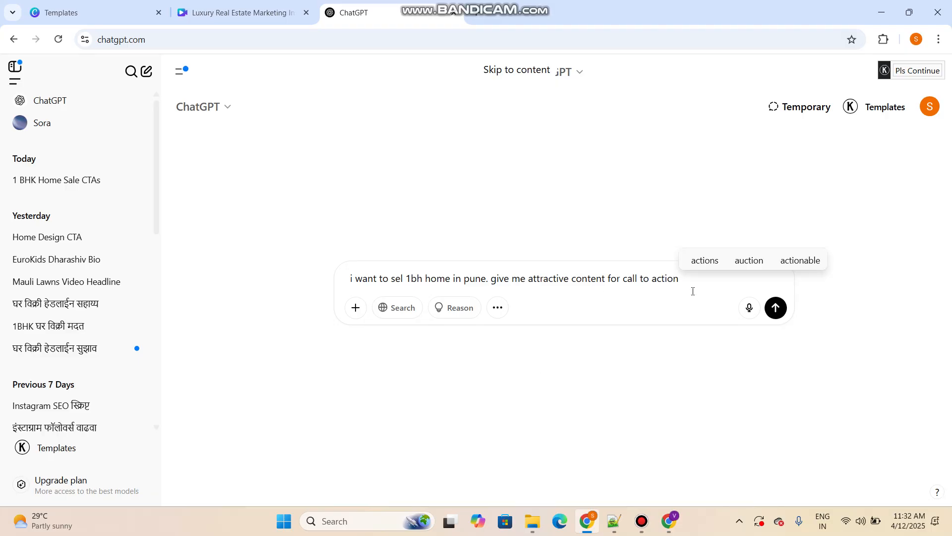
{"action": "left_click", "coordinate": [782, 313]}
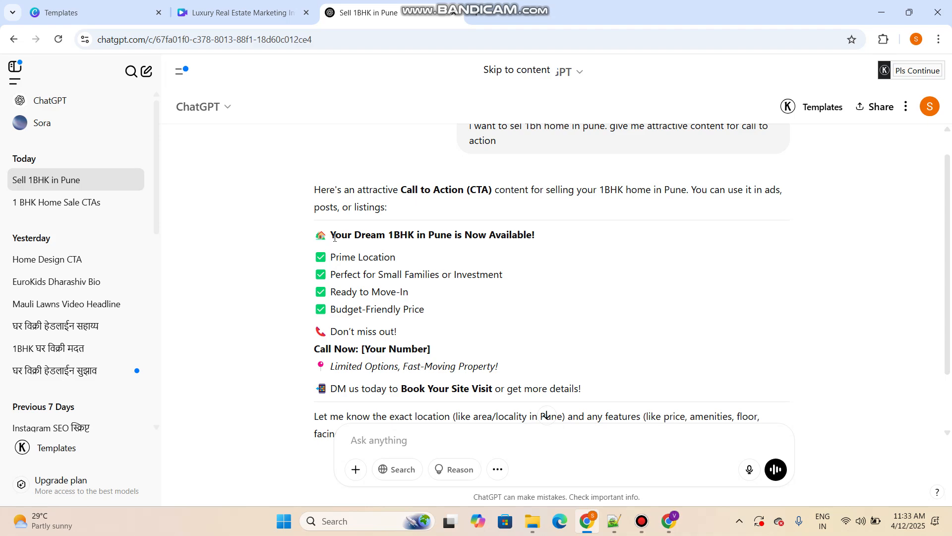
Copy the headline "Your Dream 1BHK in Pune is Now Available!" with its house emoji from the reply and paste it onto the Canva reel's third page
{"action": "left_click_drag", "start_coordinate": [311, 239], "coordinate": [559, 236]}
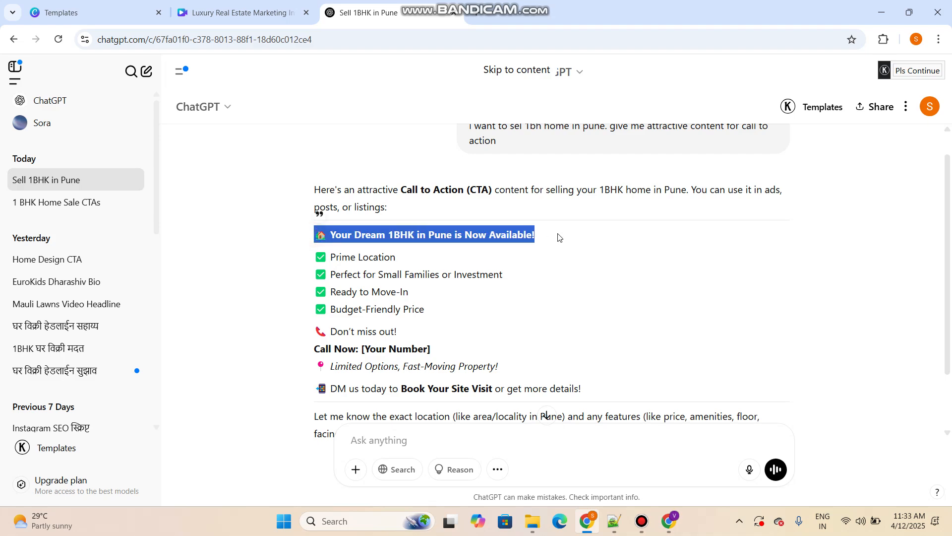
{"action": "key", "text": "ctrl+c"}
{"action": "left_click", "coordinate": [242, 13]}
{"action": "key", "text": "ctrl+v"}
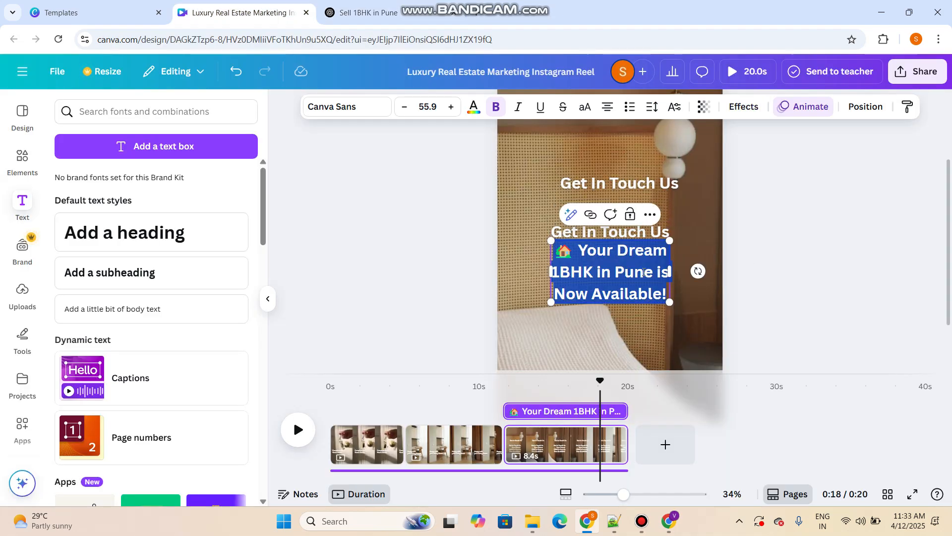
Delete the duplicate "Get In Touch Us" caption above the pasted headline
{"action": "left_click", "coordinate": [830, 253]}
{"action": "left_click", "coordinate": [647, 228]}
{"action": "key", "text": "Delete"}
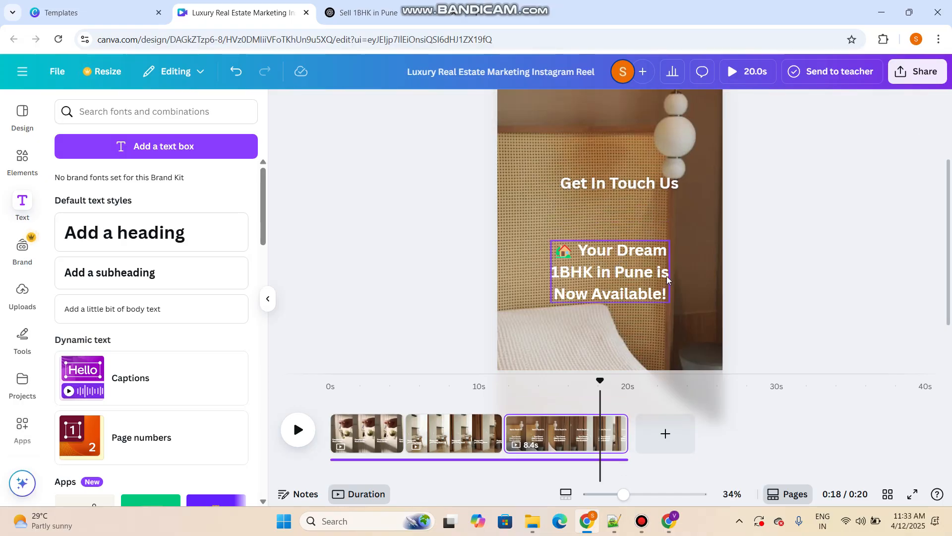
Remove bold from the pasted headline, widen it to two lines and move it up beneath the "Get In Touch Us" caption
{"action": "left_click", "coordinate": [667, 275]}
{"action": "left_click", "coordinate": [495, 107]}
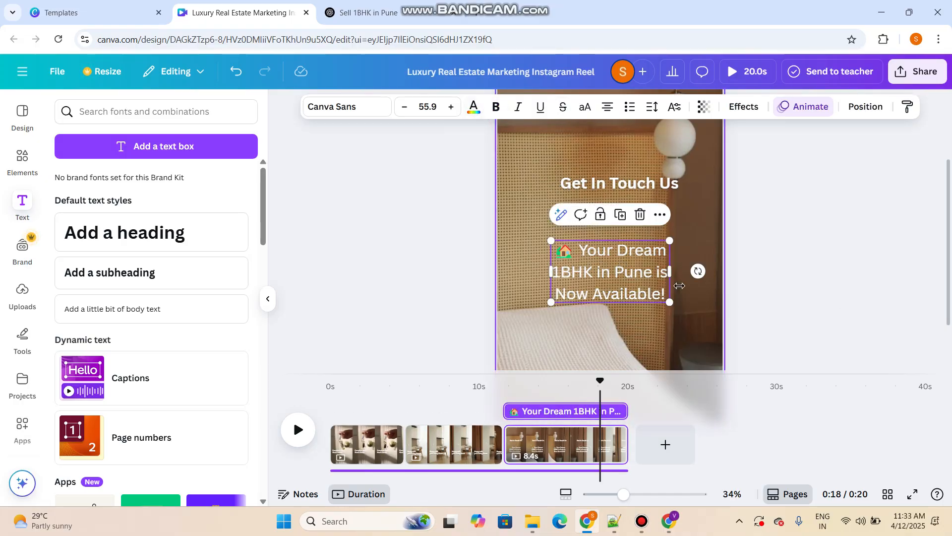
{"action": "left_click_drag", "start_coordinate": [672, 272], "coordinate": [772, 300]}
{"action": "left_click", "coordinate": [898, 229]}
{"action": "left_click_drag", "start_coordinate": [704, 265], "coordinate": [659, 231]}
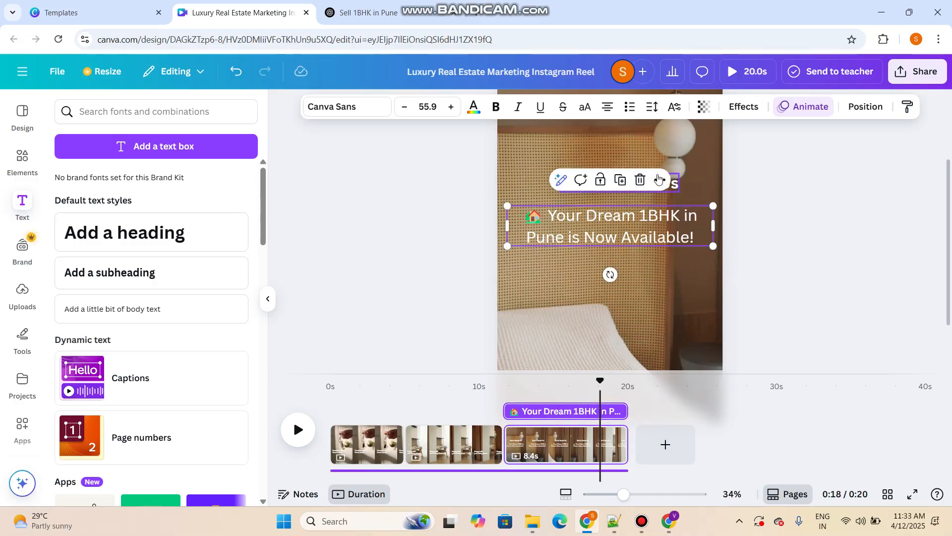
Duplicate the headline below itself, replace the copy's text with the contact phone number and narrow its box to fit one line
{"action": "left_click", "coordinate": [620, 179]}
{"action": "left_click_drag", "start_coordinate": [620, 231], "coordinate": [620, 293]}
{"action": "double_click", "coordinate": [624, 288]}
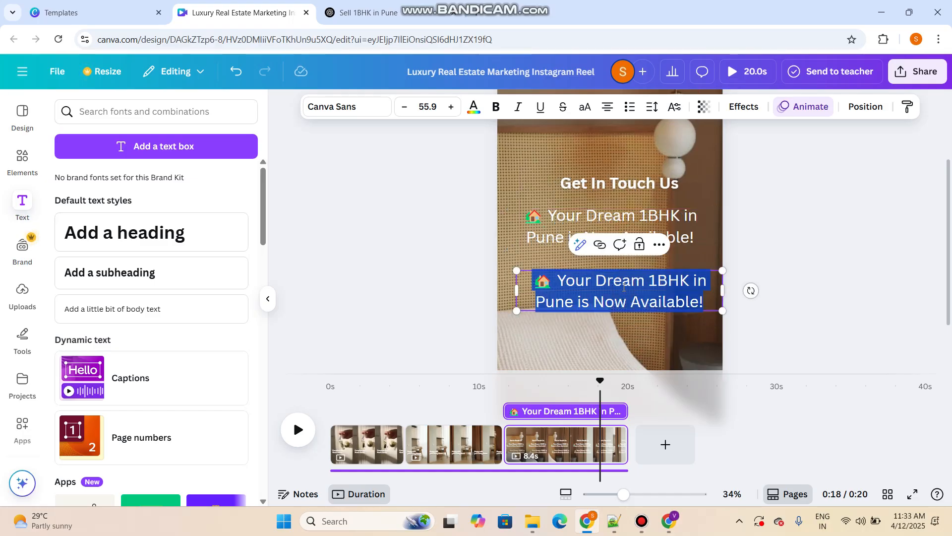
{"action": "type", "text": "9999999999"}
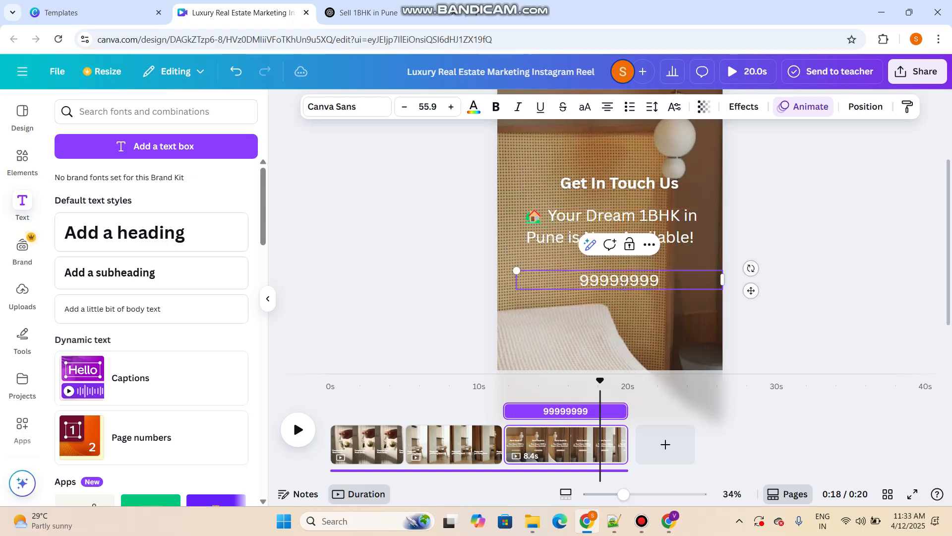
{"action": "left_click", "coordinate": [829, 275]}
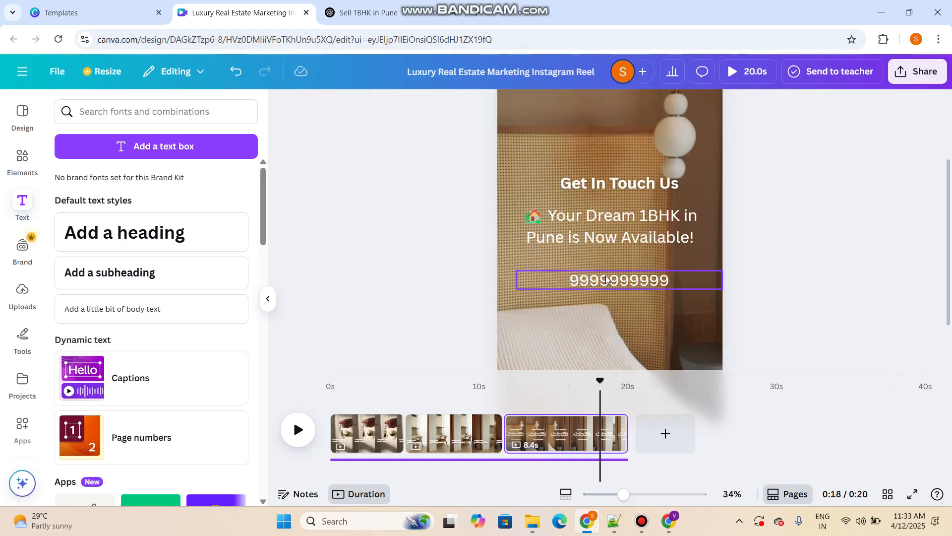
{"action": "left_click_drag", "start_coordinate": [724, 280], "coordinate": [624, 279]}
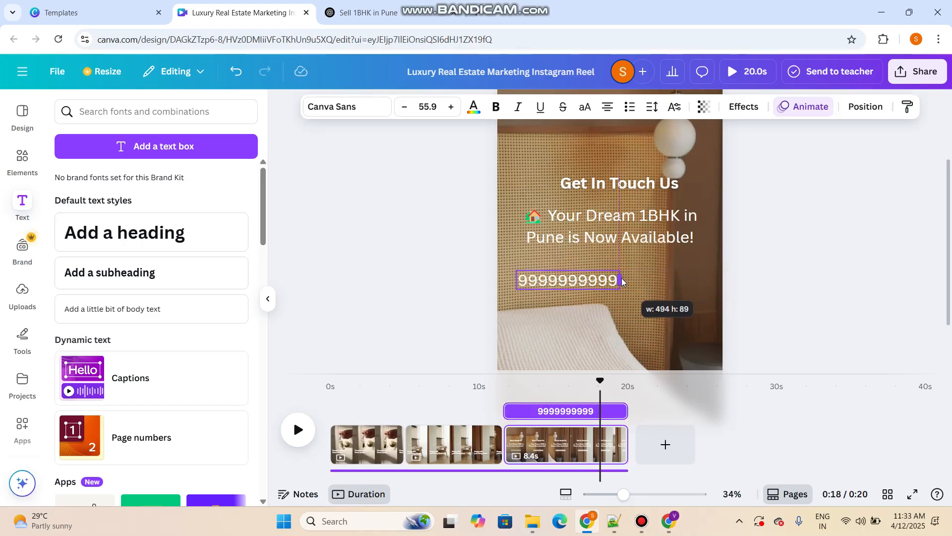
{"action": "left_click", "coordinate": [743, 266]}
Rearrange the third page's text so the phone number sits centred under "Get In Touch Us" with the 1BHK headline below it
{"action": "left_click_drag", "start_coordinate": [646, 221], "coordinate": [642, 295]}
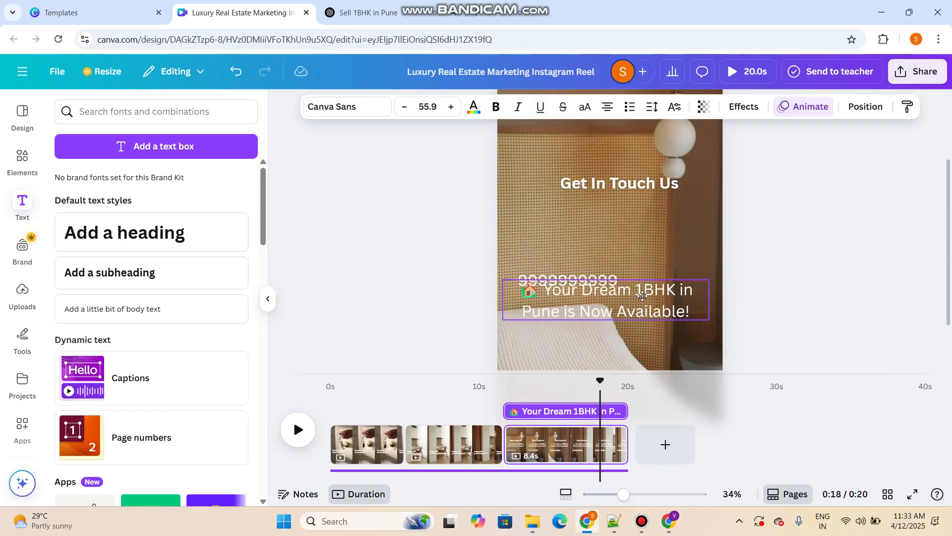
{"action": "left_click", "coordinate": [802, 211]}
{"action": "left_click_drag", "start_coordinate": [582, 272], "coordinate": [636, 222]}
{"action": "left_click", "coordinate": [743, 292]}
{"action": "left_click_drag", "start_coordinate": [633, 297], "coordinate": [636, 276]}
{"action": "left_click", "coordinate": [753, 266]}
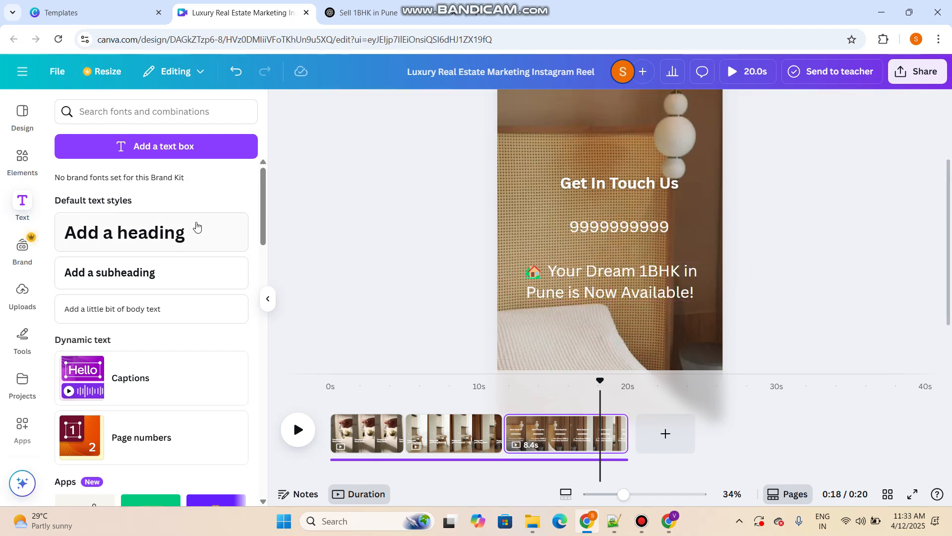
Search the elements for "arrwo", place the looped curved arrow graphic beside the phone number on the third page and colour it white
{"action": "left_click", "coordinate": [22, 158]}
{"action": "left_click", "coordinate": [120, 121]}
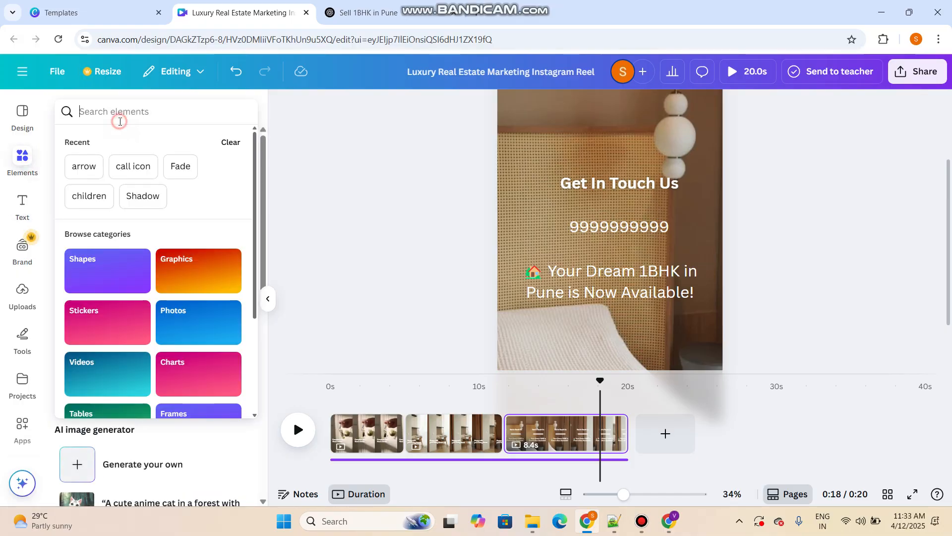
{"action": "type", "text": "arrwo"}
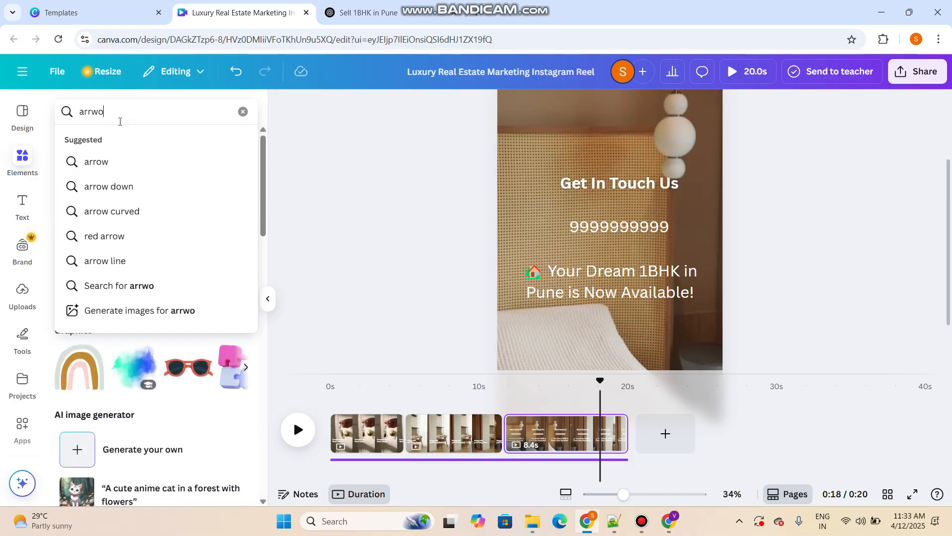
{"action": "key", "text": "Return"}
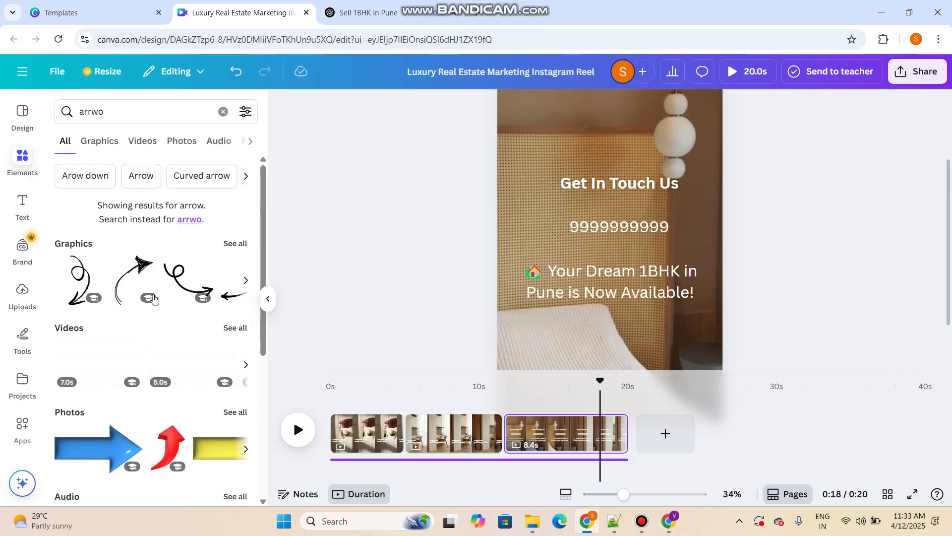
{"action": "left_click_drag", "start_coordinate": [188, 280], "coordinate": [543, 238]}
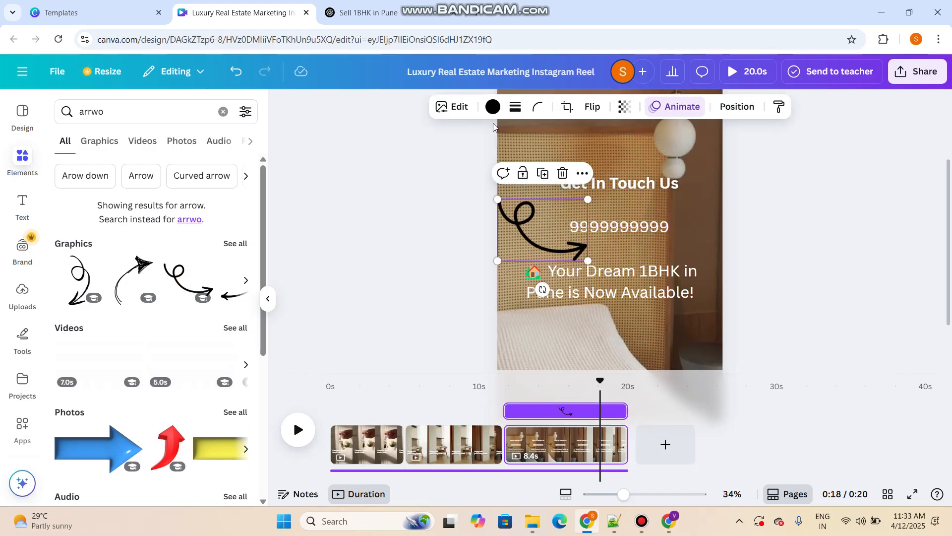
{"action": "left_click", "coordinate": [495, 108]}
{"action": "left_click", "coordinate": [243, 326]}
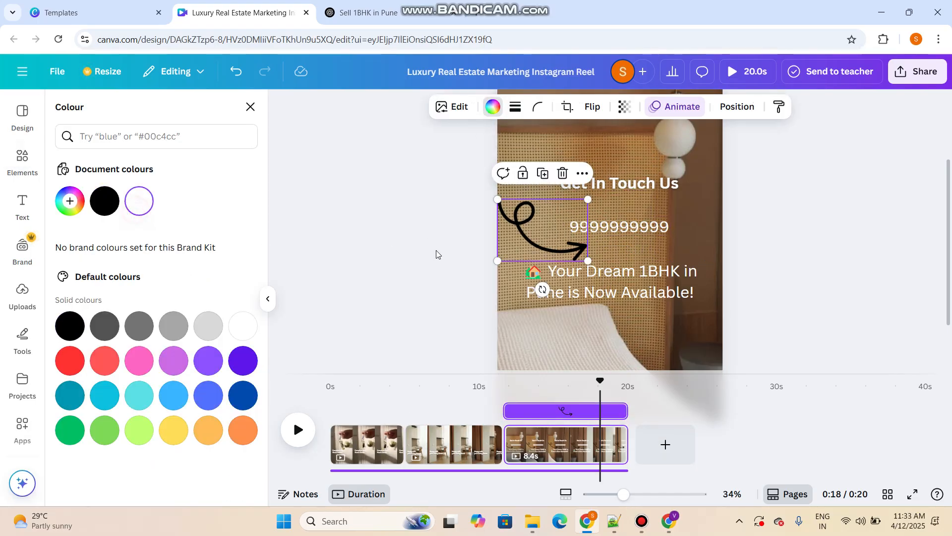
Shrink and rotate the white arrow so it curves from the "Get In Touch Us" caption down to the start of the phone number
{"action": "left_click_drag", "start_coordinate": [588, 260], "coordinate": [546, 216]}
{"action": "left_click_drag", "start_coordinate": [531, 263], "coordinate": [515, 263]}
{"action": "left_click_drag", "start_coordinate": [531, 221], "coordinate": [535, 212]}
{"action": "left_click_drag", "start_coordinate": [519, 252], "coordinate": [521, 244]}
{"action": "left_click_drag", "start_coordinate": [550, 214], "coordinate": [557, 212]}
{"action": "left_click", "coordinate": [763, 236]}
Make the phone number on the third page bold
{"action": "left_click", "coordinate": [633, 227]}
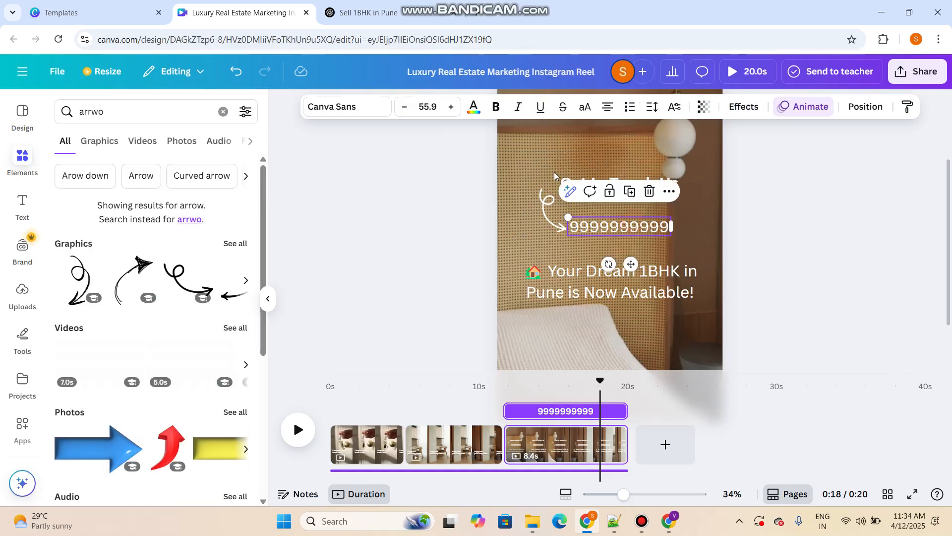
{"action": "left_click", "coordinate": [500, 107]}
{"action": "left_click", "coordinate": [848, 277]}
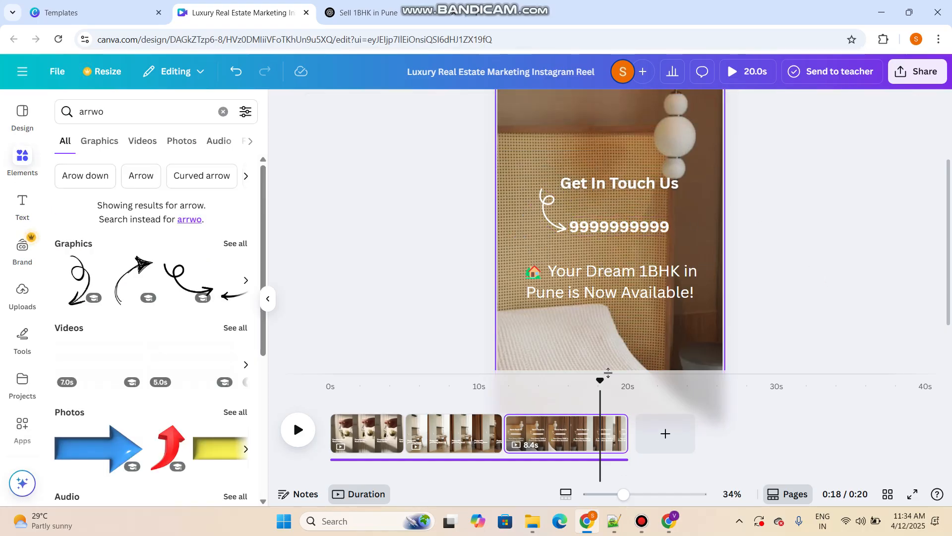
Apply the Shift animation to the "Complete Your Home Dream" caption on the first page
{"action": "left_click", "coordinate": [365, 436]}
{"action": "left_click", "coordinate": [595, 292]}
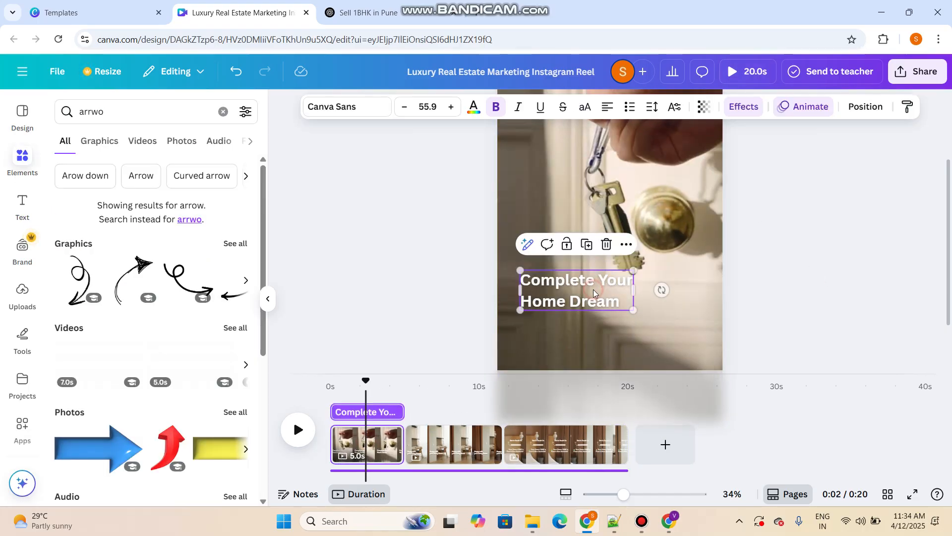
{"action": "left_click", "coordinate": [818, 108]}
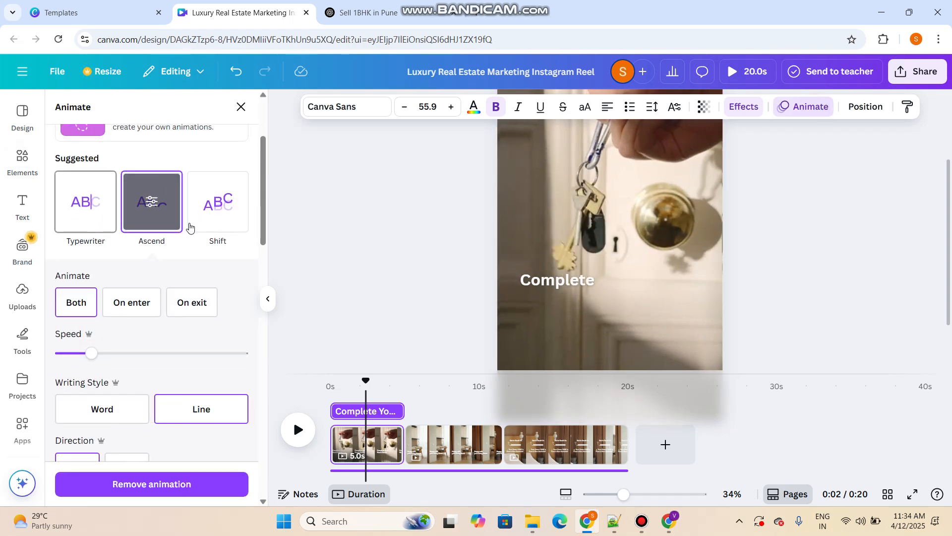
{"action": "left_click", "coordinate": [215, 226]}
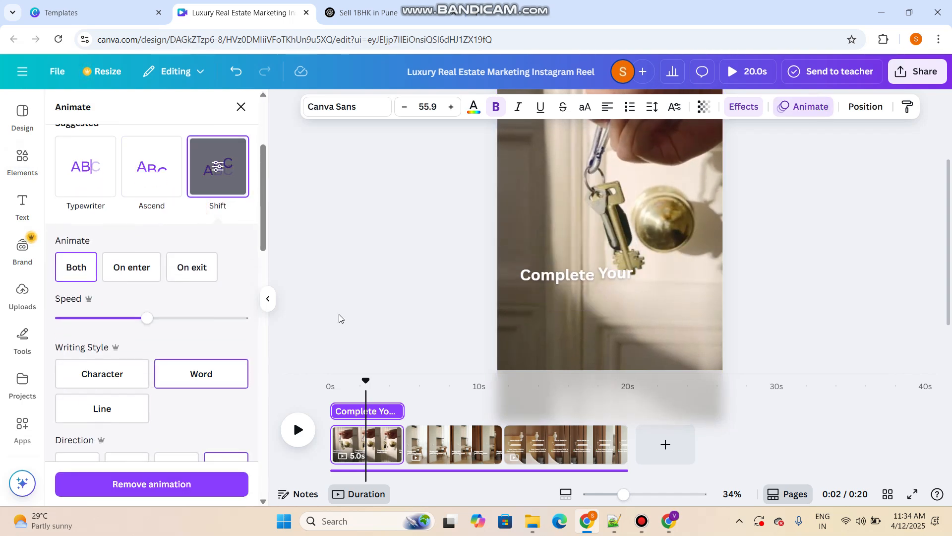
Apply the Ascend animation to the "Happy with your Living Room" caption on the second page
{"action": "left_click", "coordinate": [475, 443]}
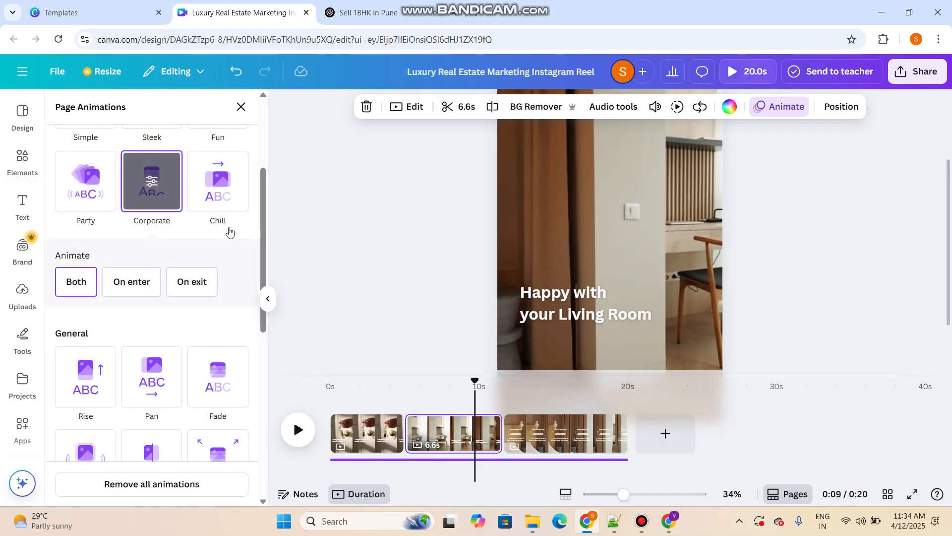
{"action": "left_click", "coordinate": [560, 314]}
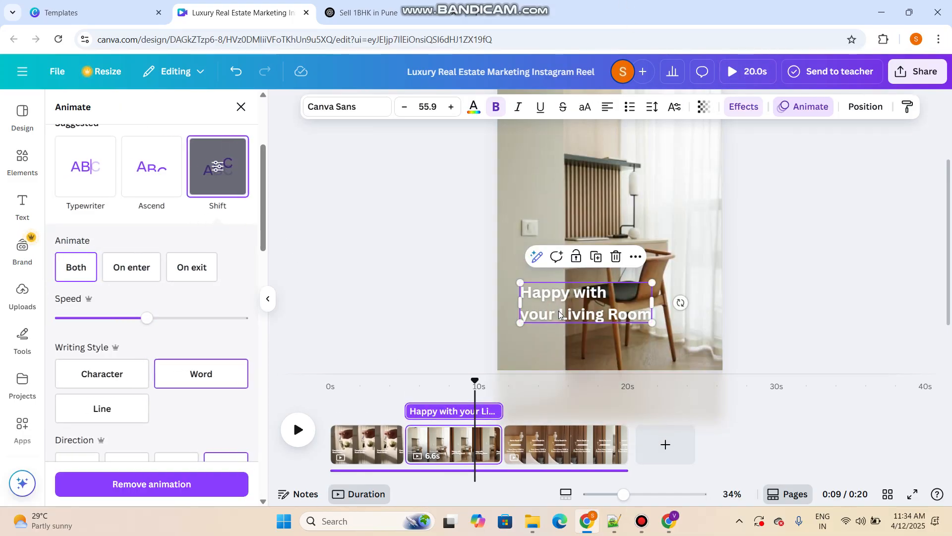
{"action": "left_click", "coordinate": [144, 192]}
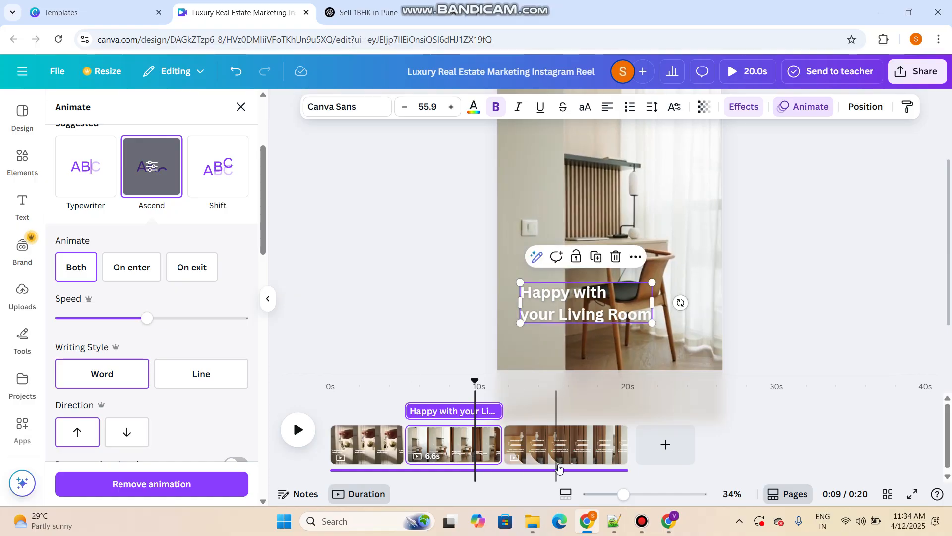
Apply the Typewriter animation to the "Get In Touch Us" caption on the third page, and select the phone number below it
{"action": "left_click", "coordinate": [570, 439]}
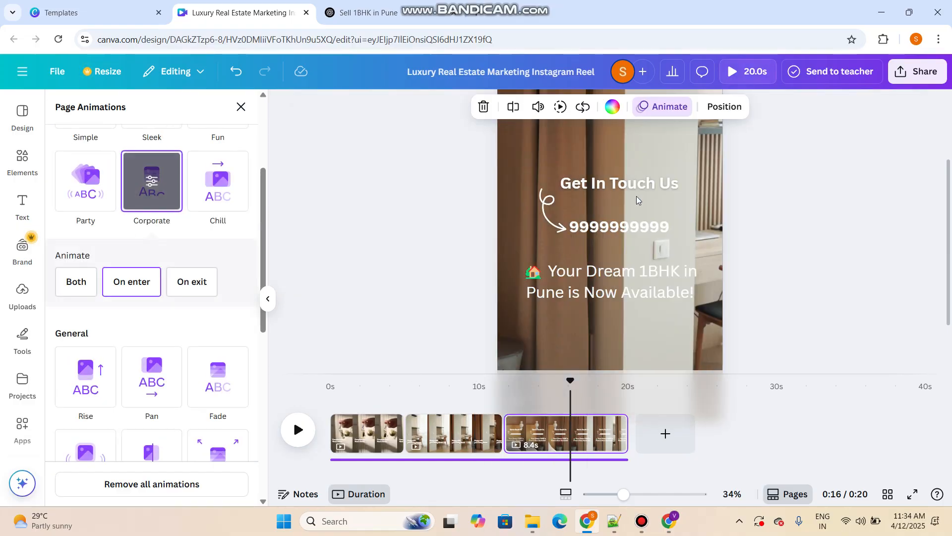
{"action": "left_click", "coordinate": [646, 195]}
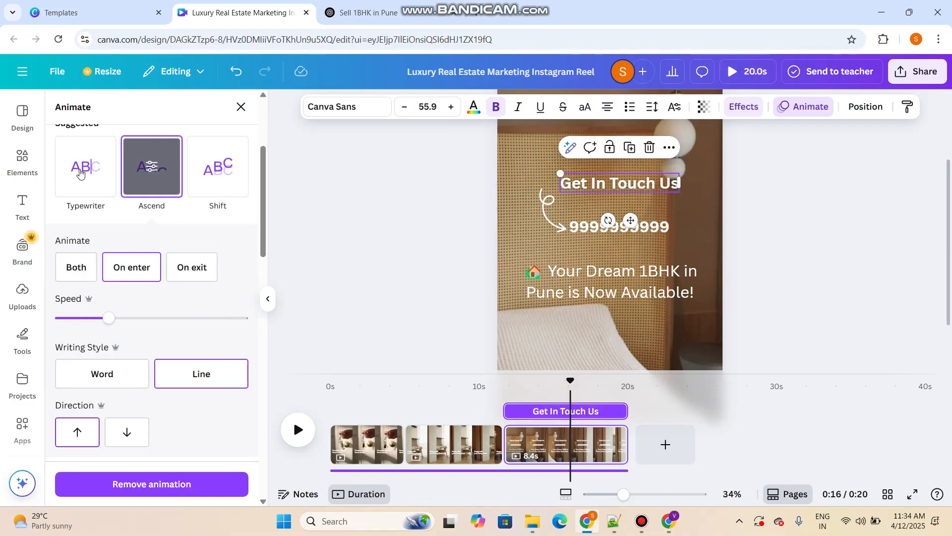
{"action": "left_click", "coordinate": [116, 190]}
{"action": "left_click", "coordinate": [618, 227]}
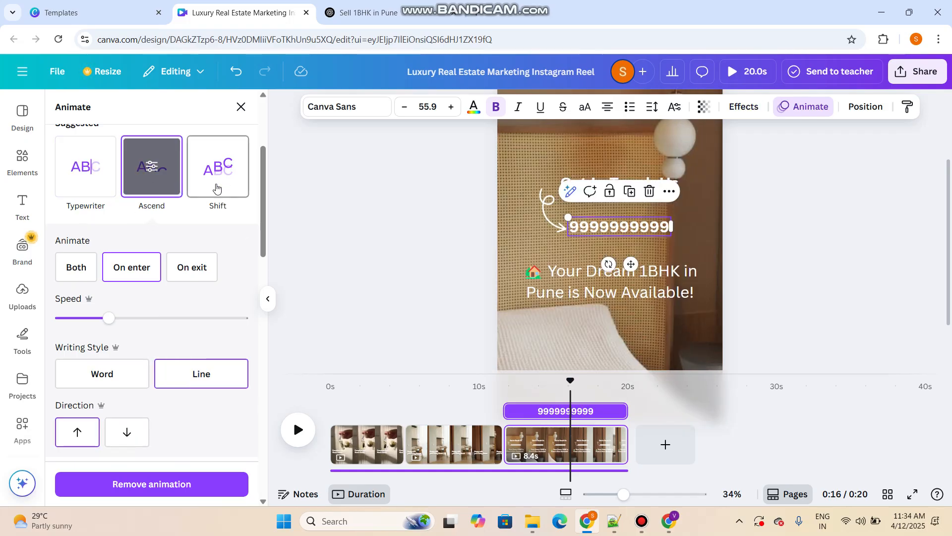
Give the white arrow the Wipe animation and the 1BHK headline below it the Block animation
{"action": "left_click", "coordinate": [548, 215]}
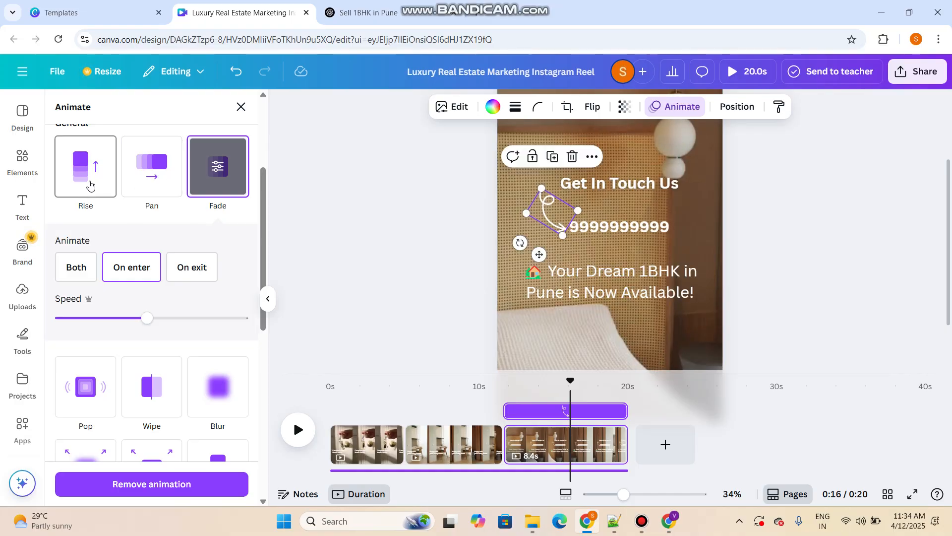
{"action": "left_click", "coordinate": [152, 387]}
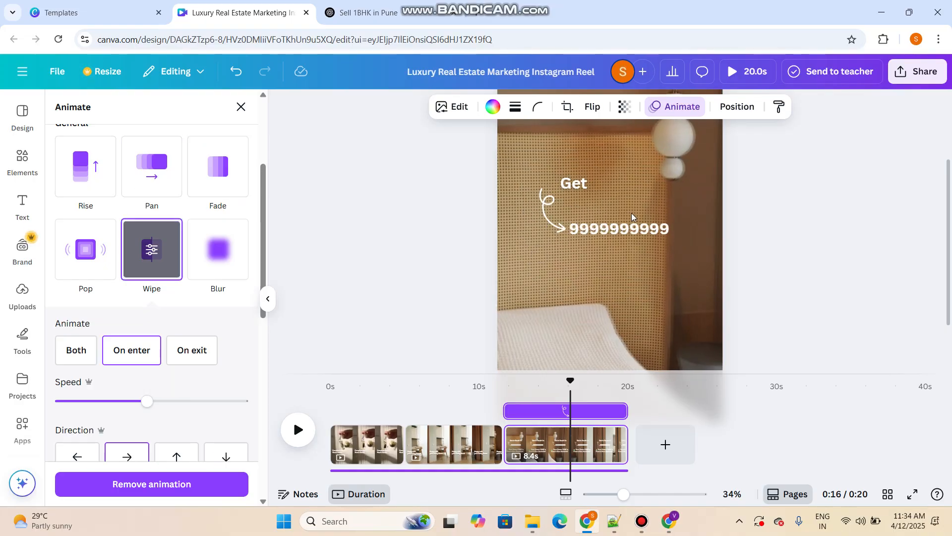
{"action": "left_click", "coordinate": [625, 291]}
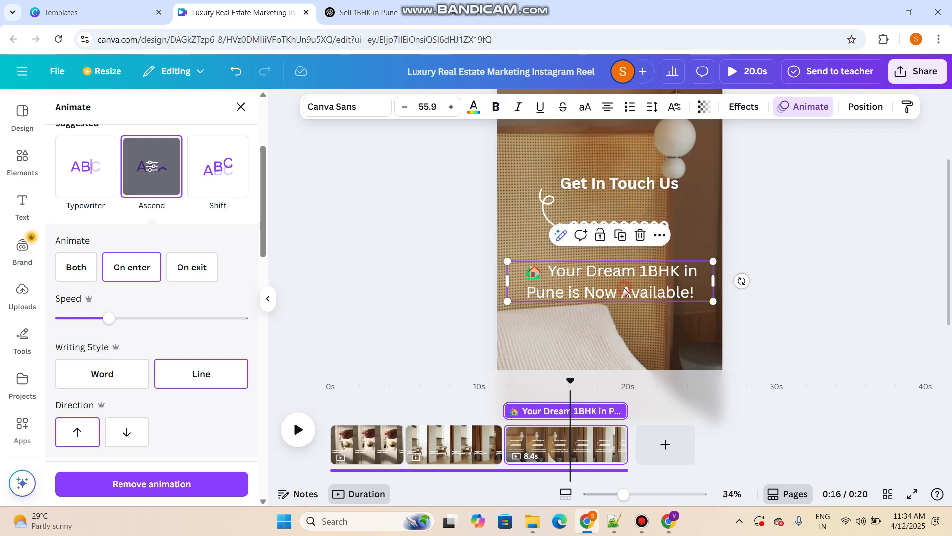
{"action": "scroll", "coordinate": [79, 270], "scroll_direction": "down", "scroll_amount": 3}
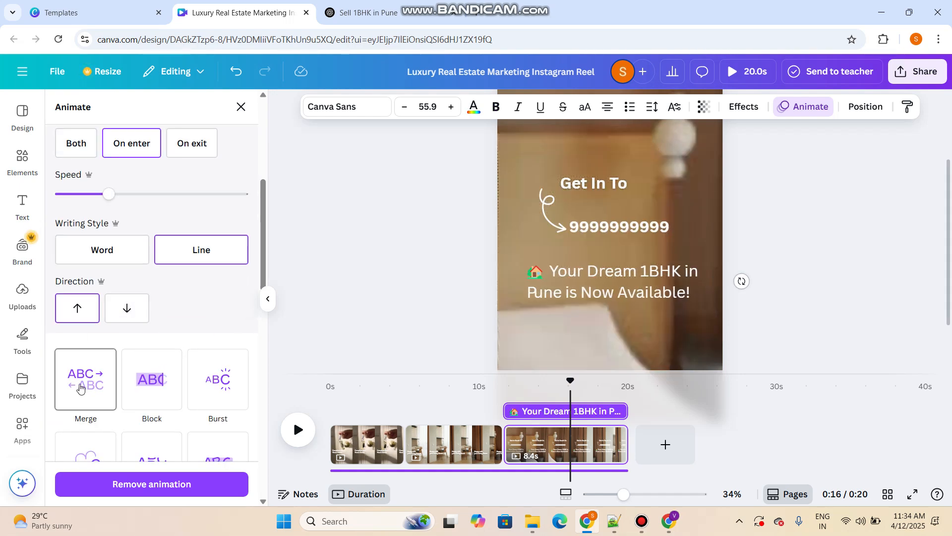
{"action": "left_click", "coordinate": [139, 386]}
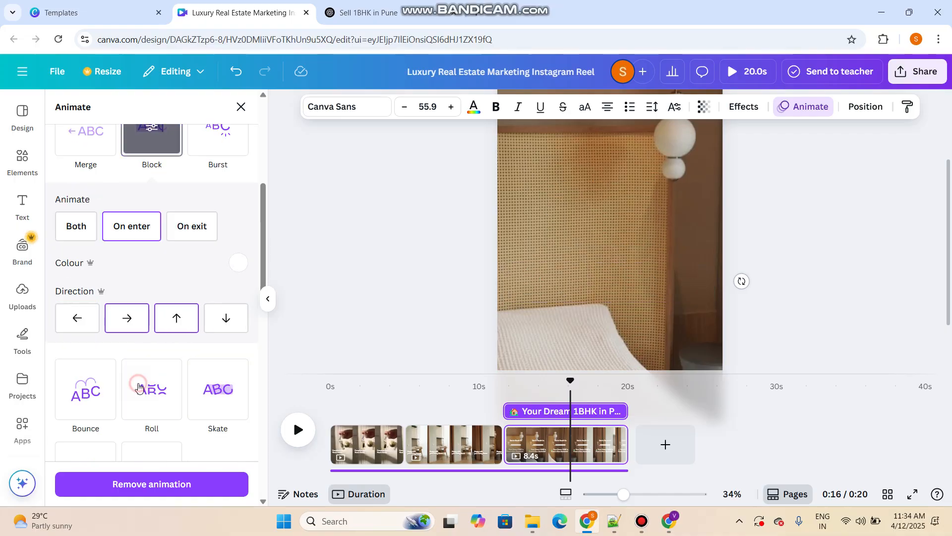
{"action": "left_click", "coordinate": [901, 216]}
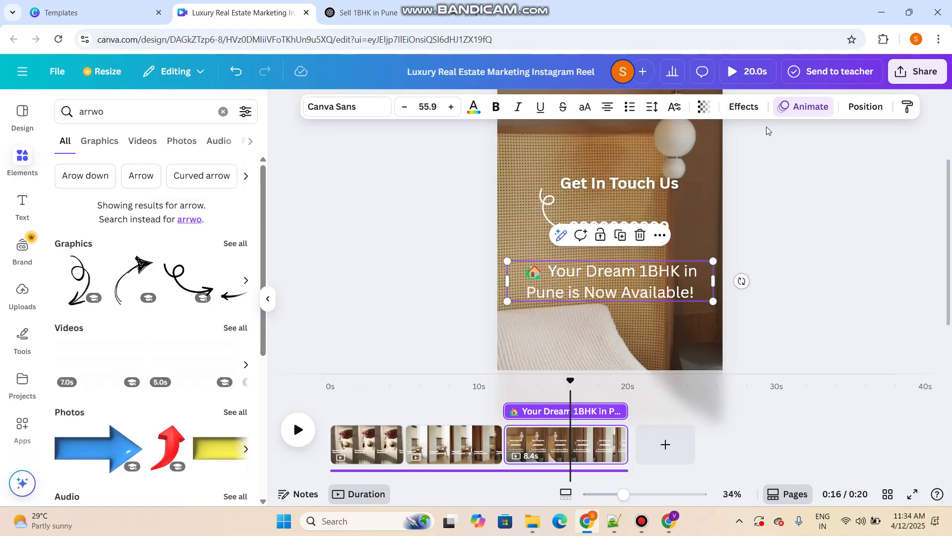
{"action": "left_click", "coordinate": [772, 260]}
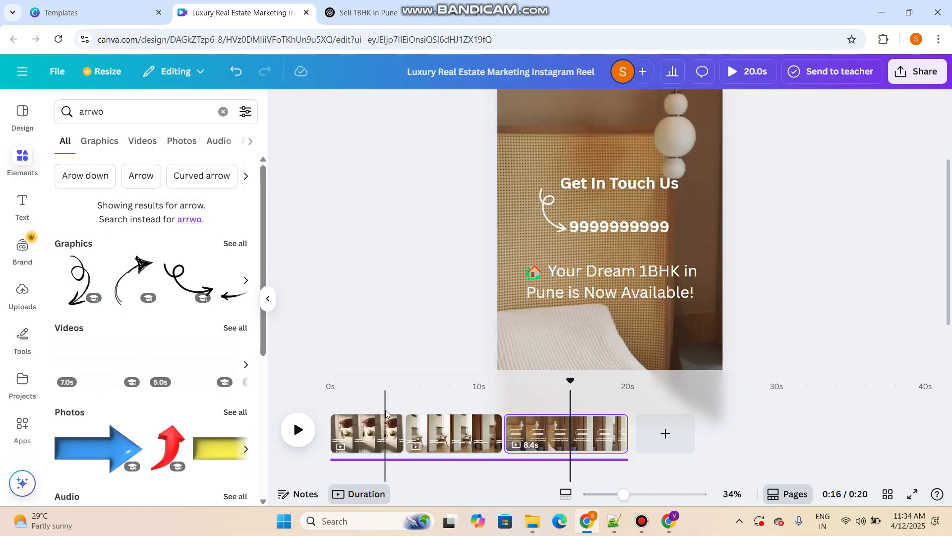
Open the audio library and set the playhead to the start of the first page
{"action": "left_click", "coordinate": [381, 425]}
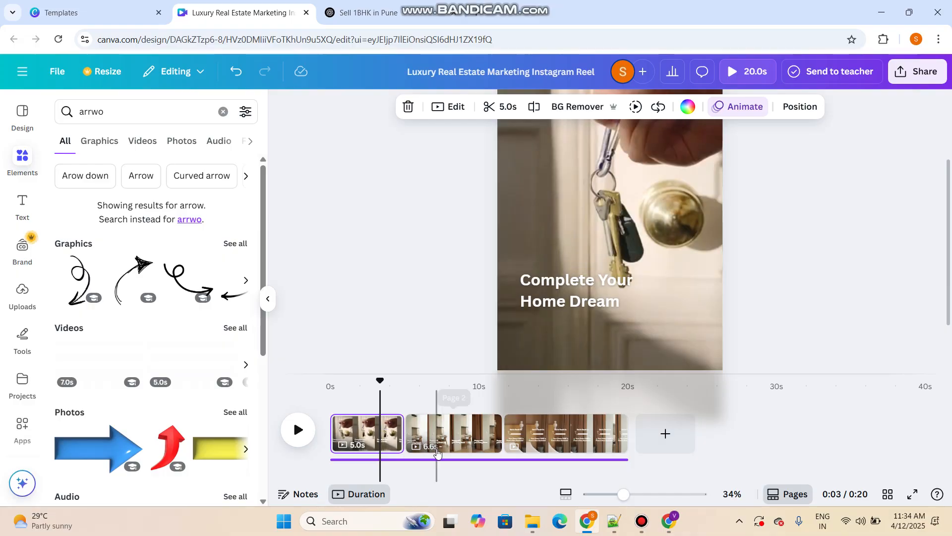
{"action": "left_click", "coordinate": [450, 463]}
{"action": "left_click", "coordinate": [801, 333]}
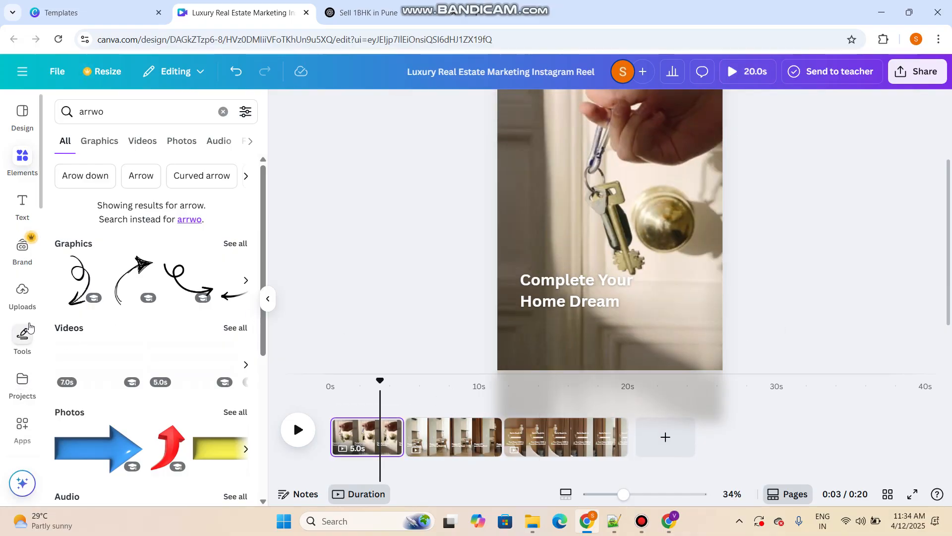
{"action": "scroll", "coordinate": [18, 242], "scroll_direction": "down", "scroll_amount": 4}
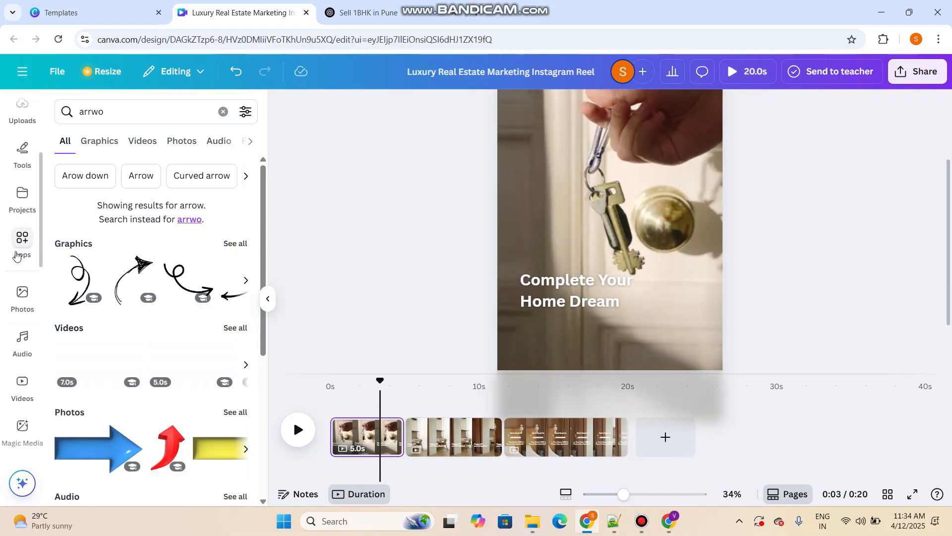
{"action": "left_click", "coordinate": [22, 338]}
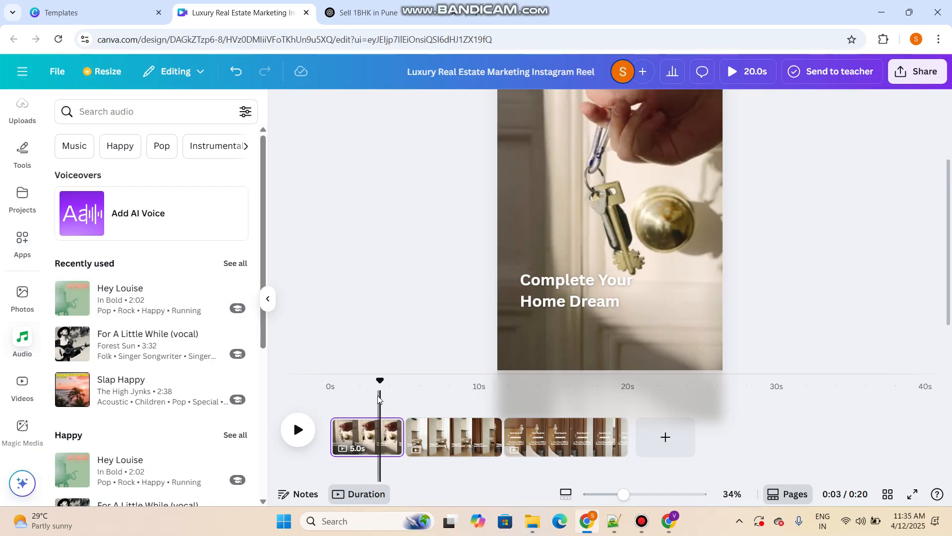
{"action": "left_click_drag", "start_coordinate": [381, 378], "coordinate": [329, 380]}
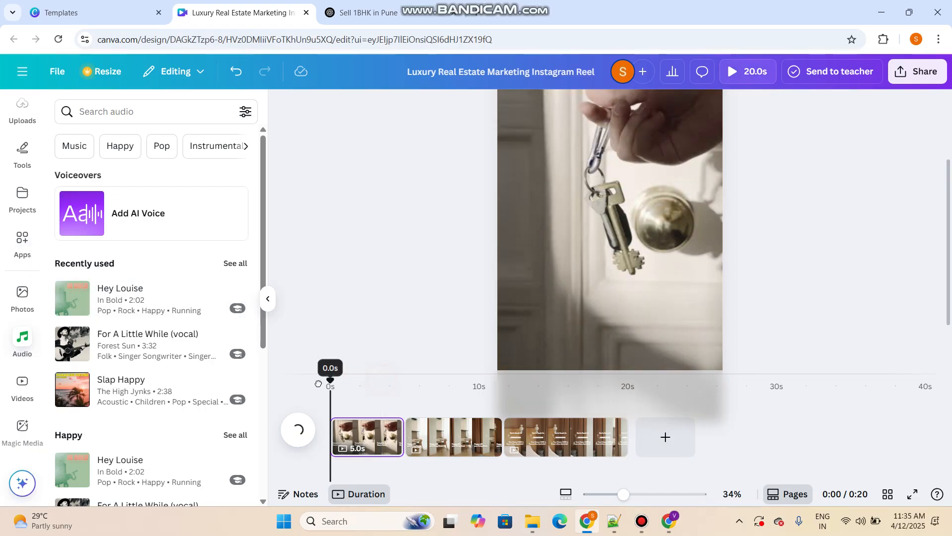
{"action": "left_click", "coordinate": [643, 531]}
{"action": "left_click", "coordinate": [643, 532]}
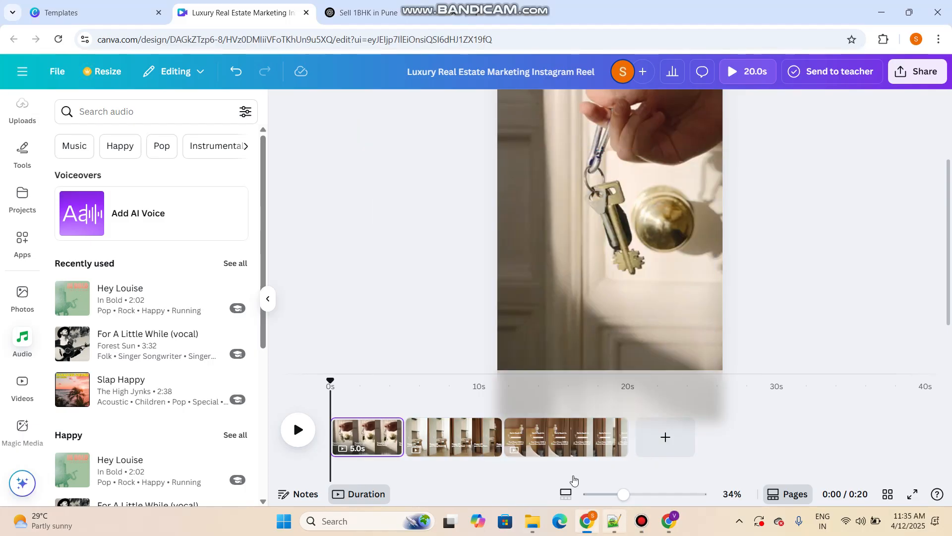
Preview the tracks "Hey Louise" and "For A Little While (vocal)", and add "For A Little While (vocal)" to the reel's timeline
{"action": "left_click", "coordinate": [75, 297]}
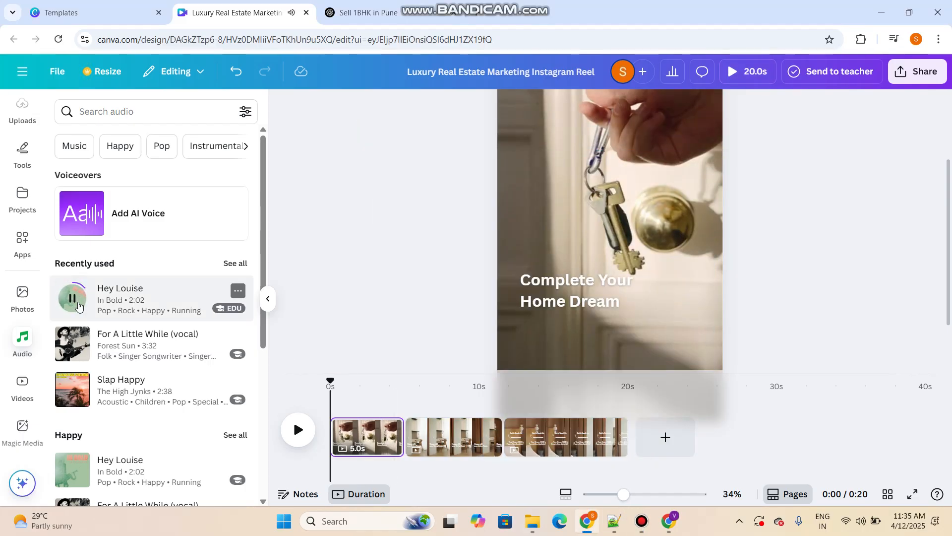
{"action": "left_click", "coordinate": [78, 306]}
{"action": "left_click", "coordinate": [72, 343]}
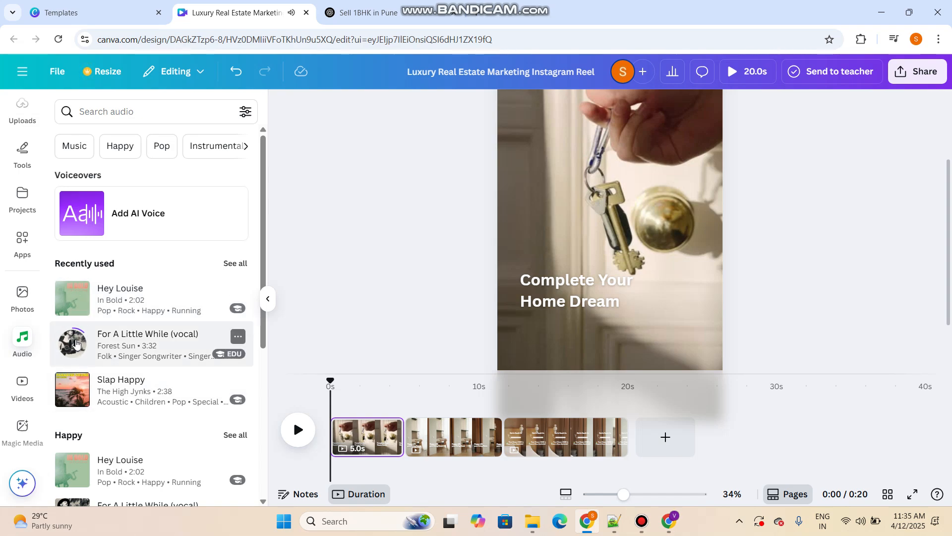
{"action": "left_click", "coordinate": [83, 340]}
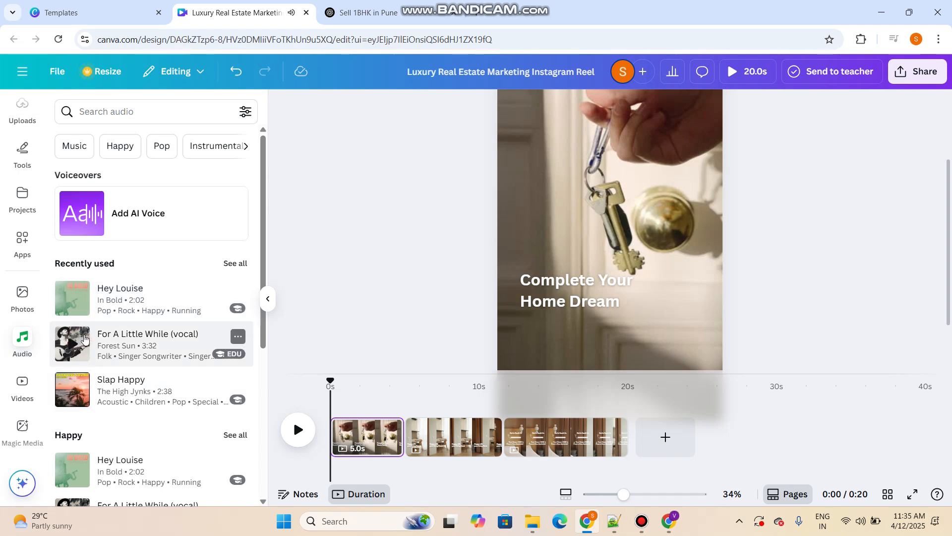
{"action": "left_click", "coordinate": [109, 346]}
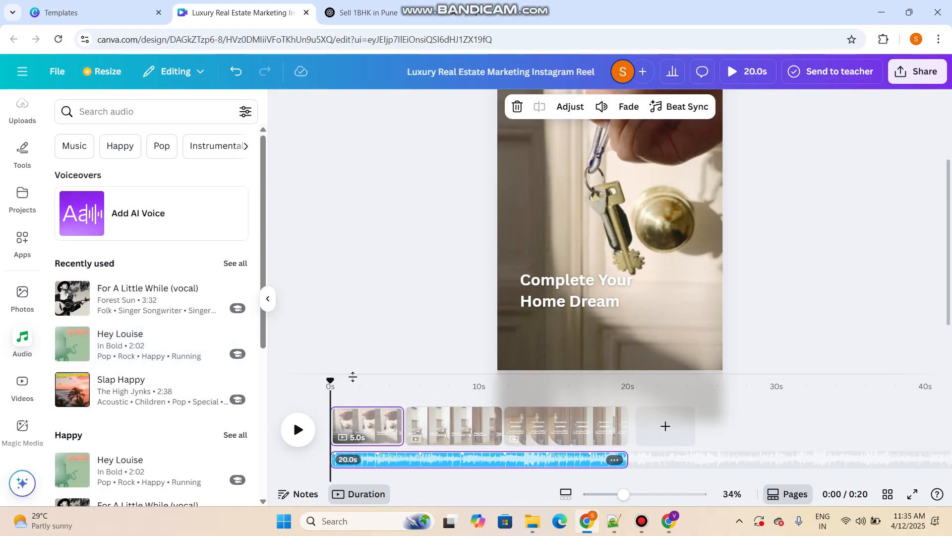
Play the opening of the reel with the added music, and move the playhead to about 4 seconds
{"action": "left_click", "coordinate": [298, 430]}
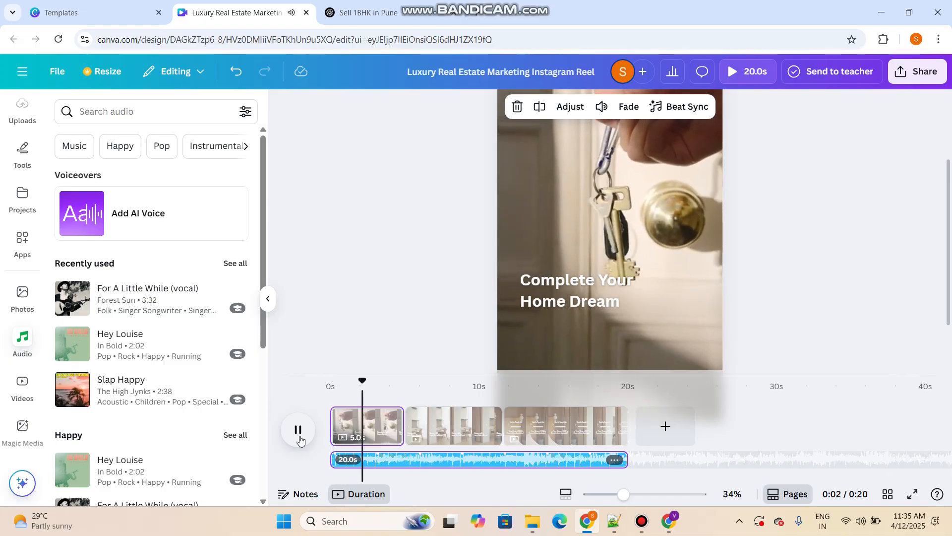
{"action": "left_click", "coordinate": [299, 436]}
{"action": "left_click", "coordinate": [392, 468]}
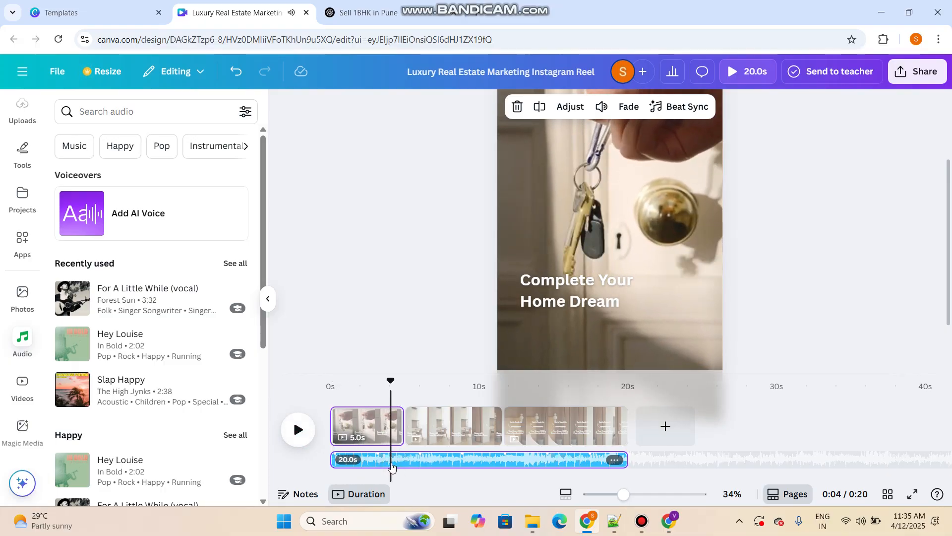
Set the music track's fade in to 5.0 seconds and play the opening of the reel from 0 seconds
{"action": "left_click", "coordinate": [637, 117]}
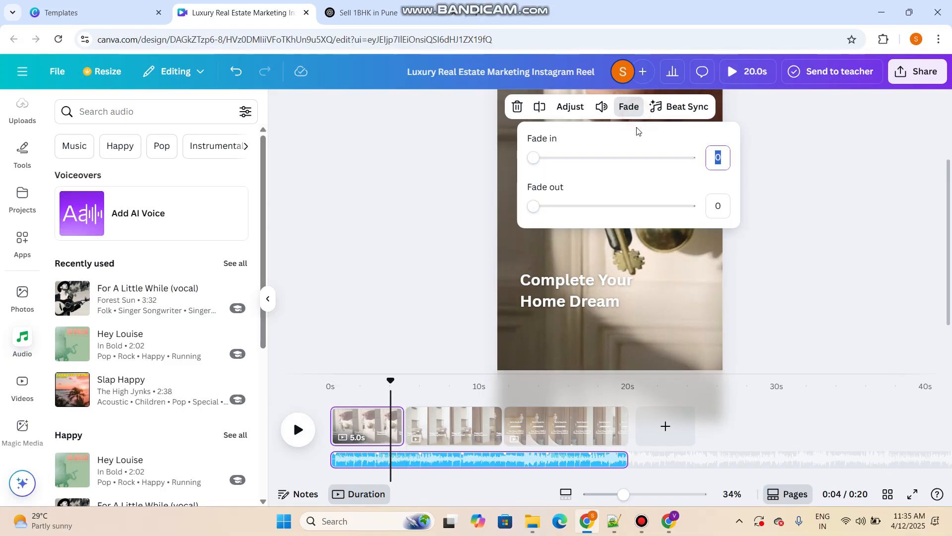
{"action": "left_click_drag", "start_coordinate": [535, 158], "coordinate": [764, 163]}
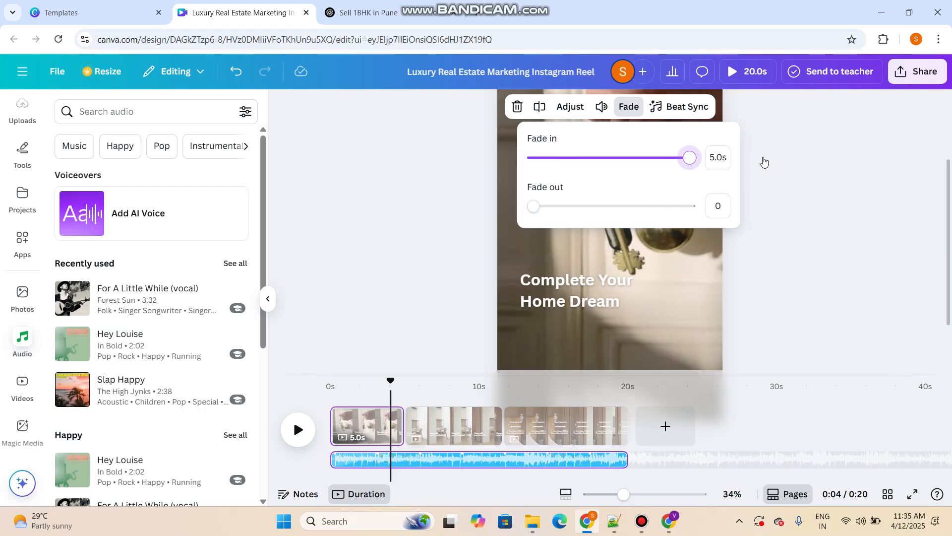
{"action": "left_click", "coordinate": [838, 245]}
{"action": "left_click_drag", "start_coordinate": [391, 380], "coordinate": [285, 459]}
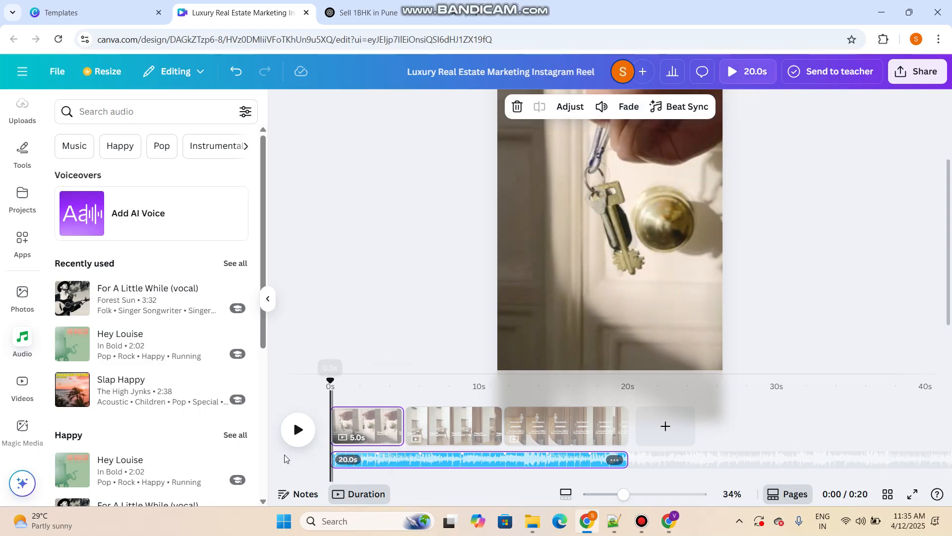
{"action": "left_click", "coordinate": [303, 432]}
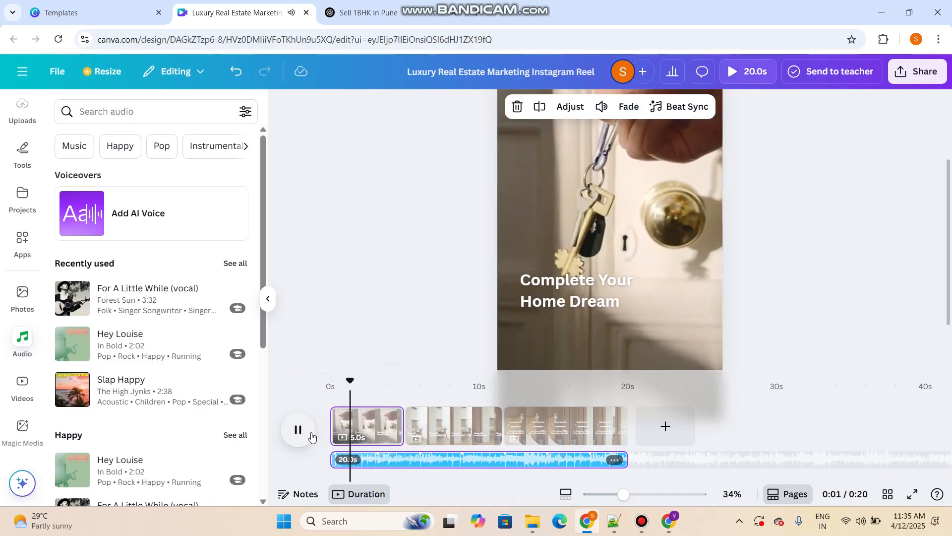
{"action": "left_click", "coordinate": [313, 435]}
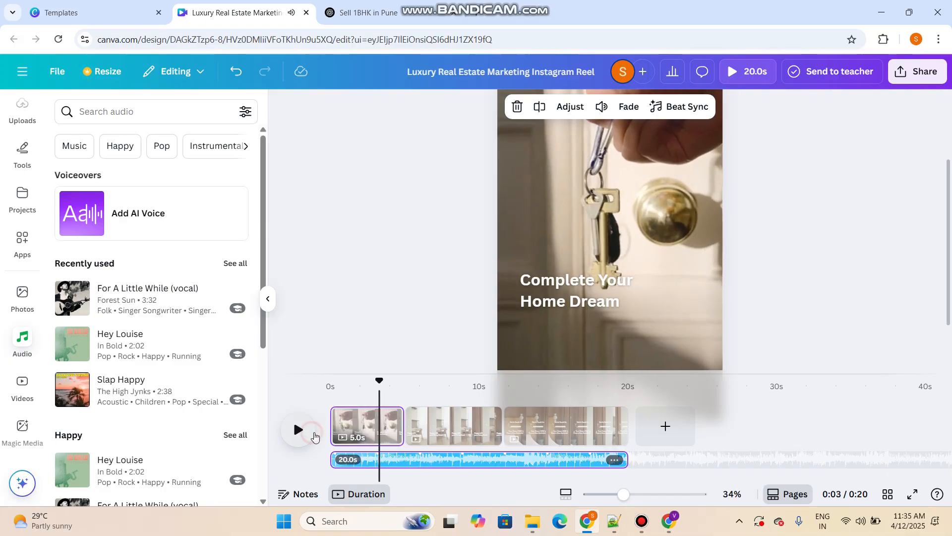
Set the music track's fade out to 5.0 seconds and play the closing contact page
{"action": "left_click", "coordinate": [455, 461]}
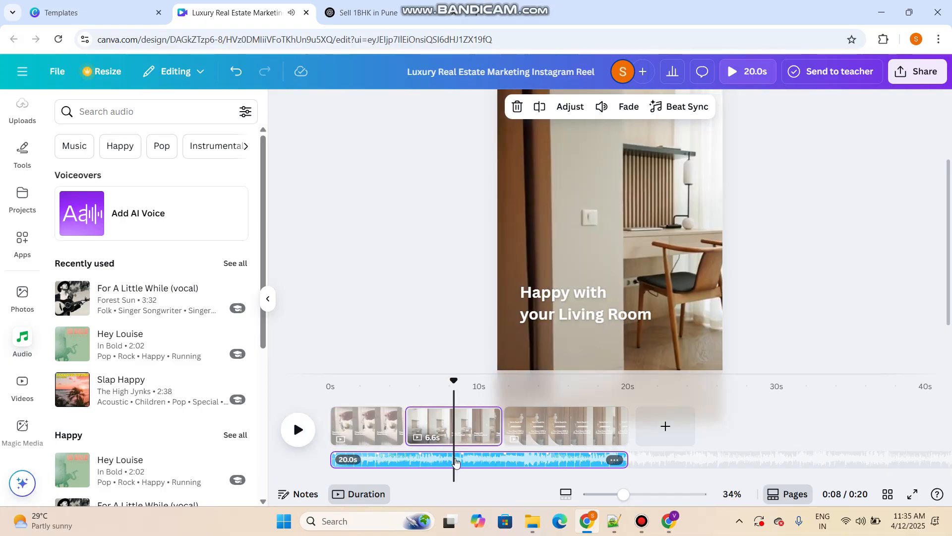
{"action": "left_click", "coordinate": [621, 107]}
{"action": "left_click_drag", "start_coordinate": [551, 213], "coordinate": [772, 210]}
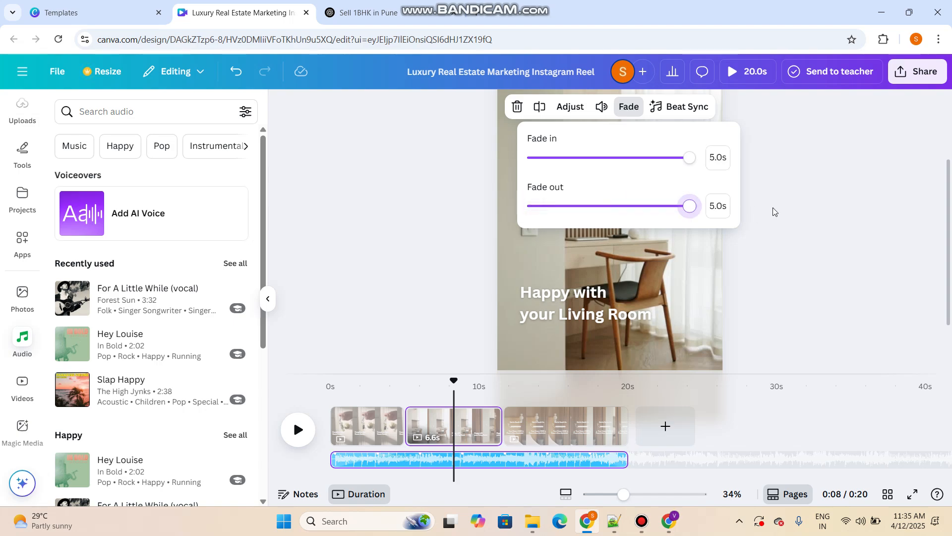
{"action": "left_click", "coordinate": [808, 251]}
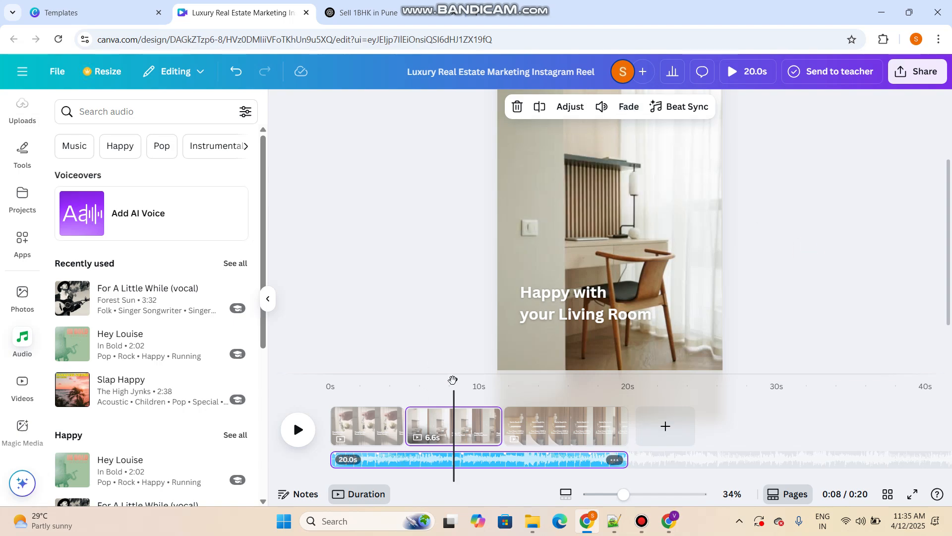
{"action": "left_click_drag", "start_coordinate": [454, 379], "coordinate": [549, 390]}
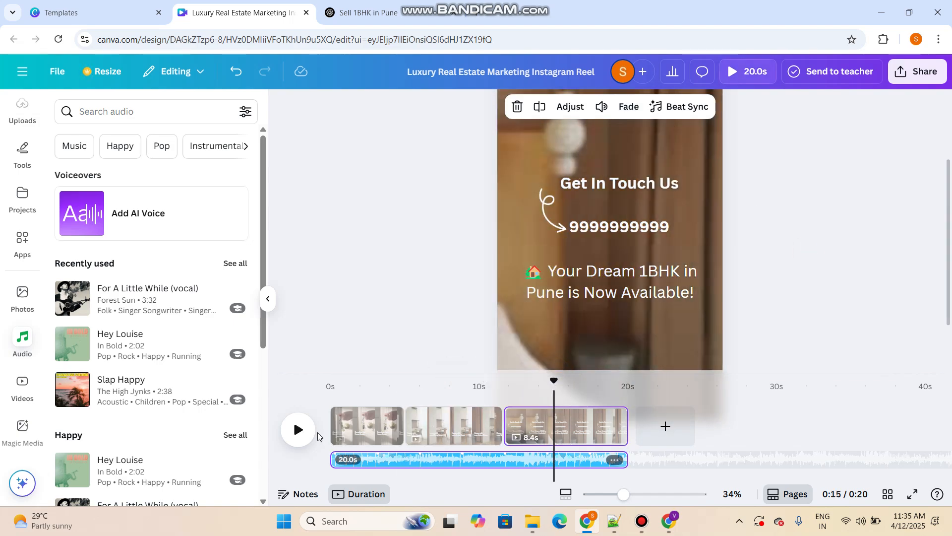
{"action": "left_click", "coordinate": [303, 429]}
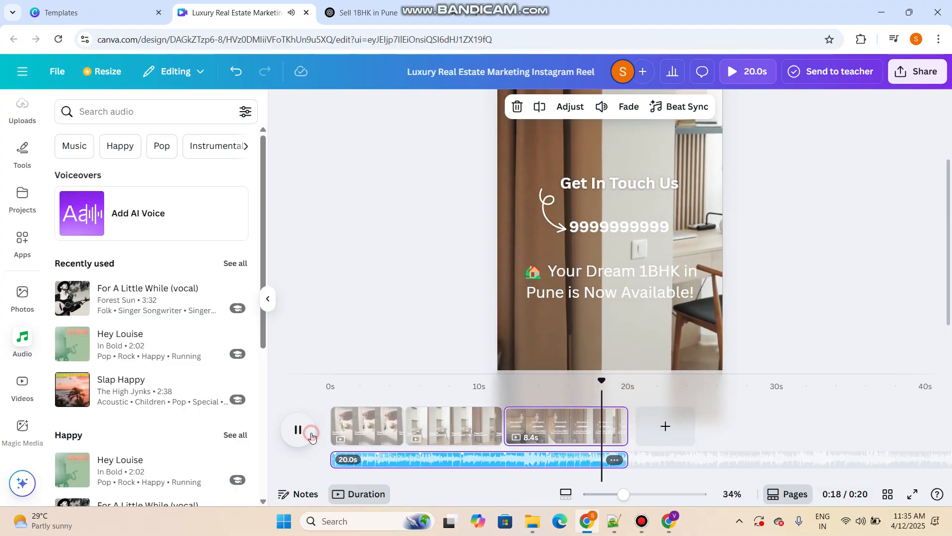
{"action": "left_click", "coordinate": [308, 434]}
Add a Dissolve transition between the first and second pages and a Slide transition between the second and third
{"action": "left_click_drag", "start_coordinate": [604, 380], "coordinate": [330, 381]}
{"action": "left_click", "coordinate": [404, 437]}
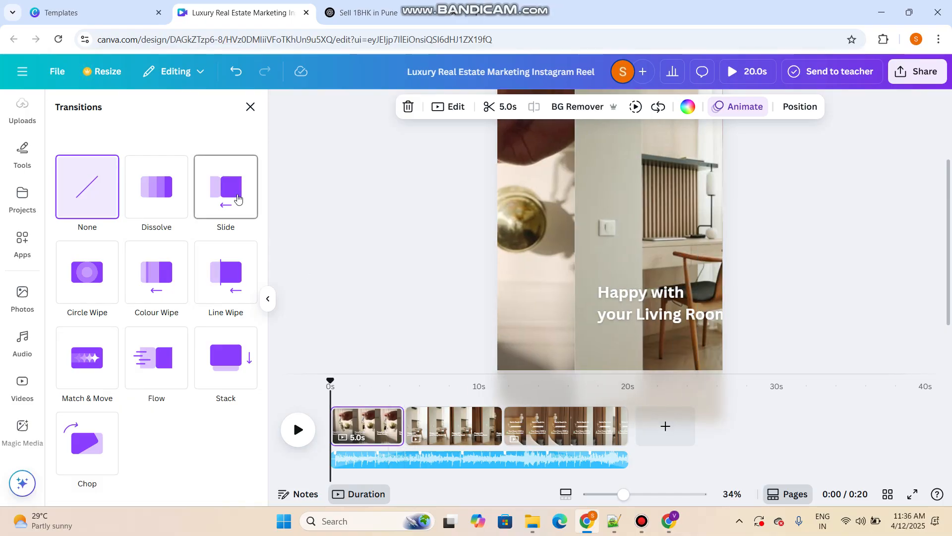
{"action": "left_click", "coordinate": [163, 211]}
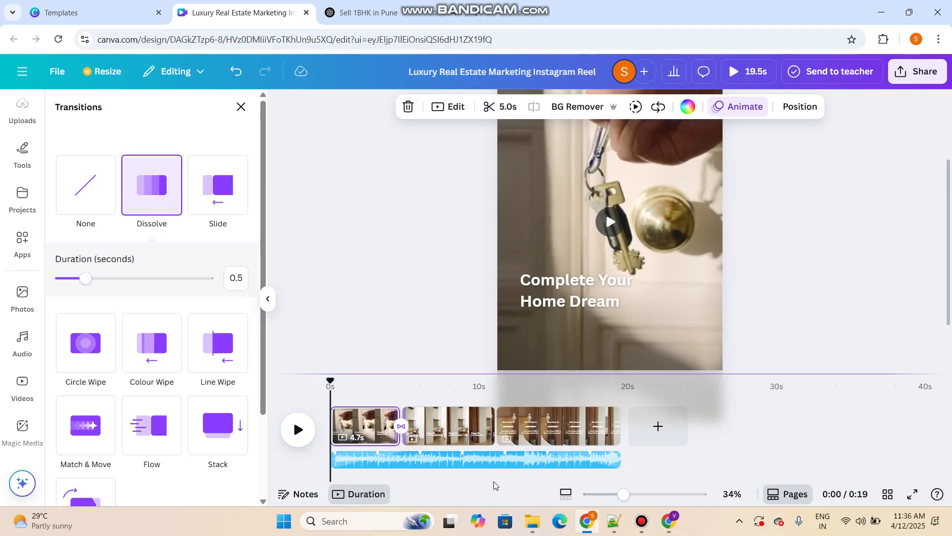
{"action": "left_click", "coordinate": [495, 426]}
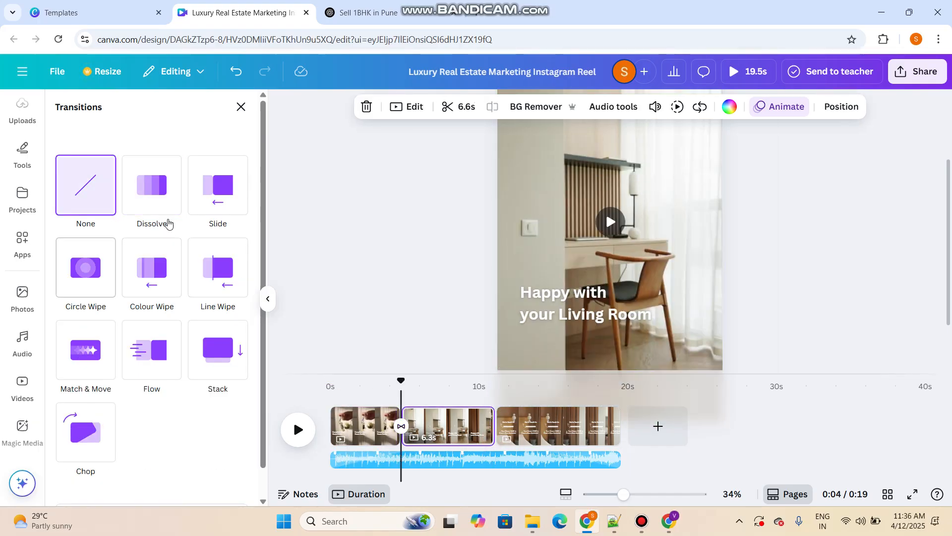
{"action": "left_click", "coordinate": [222, 203]}
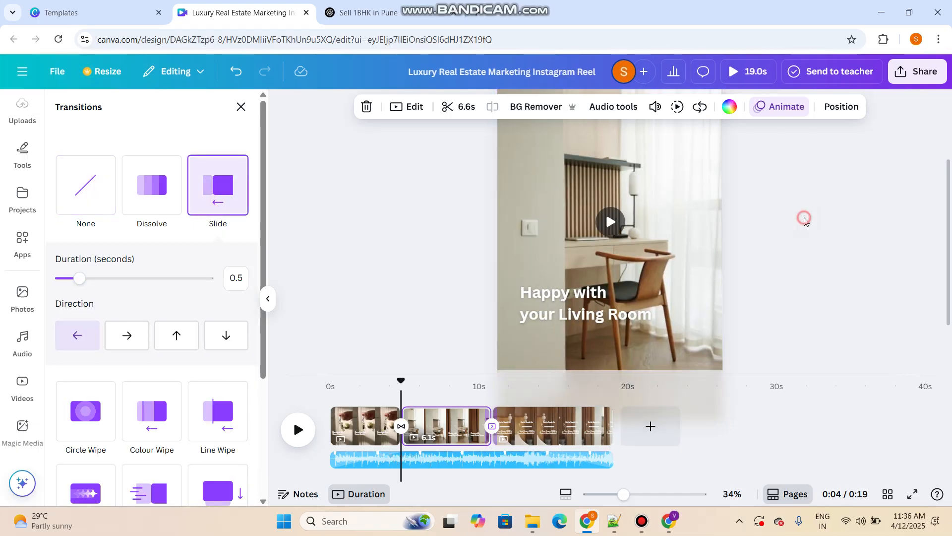
{"action": "left_click", "coordinate": [803, 217]}
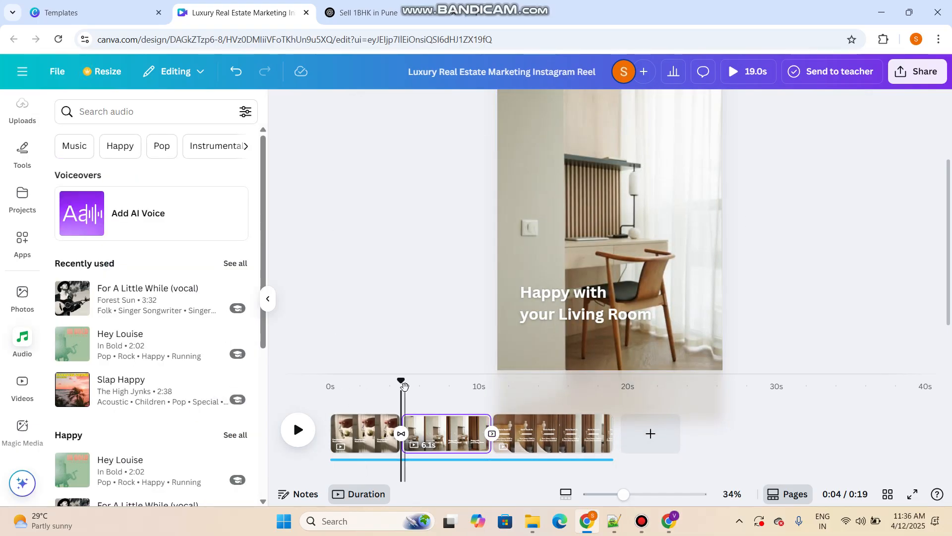
Play the opening seconds of the reel from the start
{"action": "left_click_drag", "start_coordinate": [405, 386], "coordinate": [318, 383]}
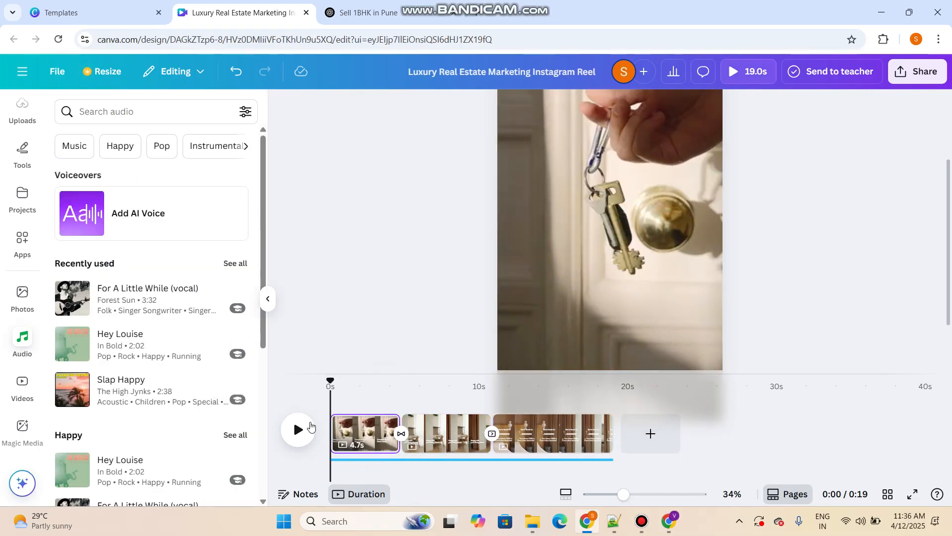
{"action": "left_click", "coordinate": [309, 428]}
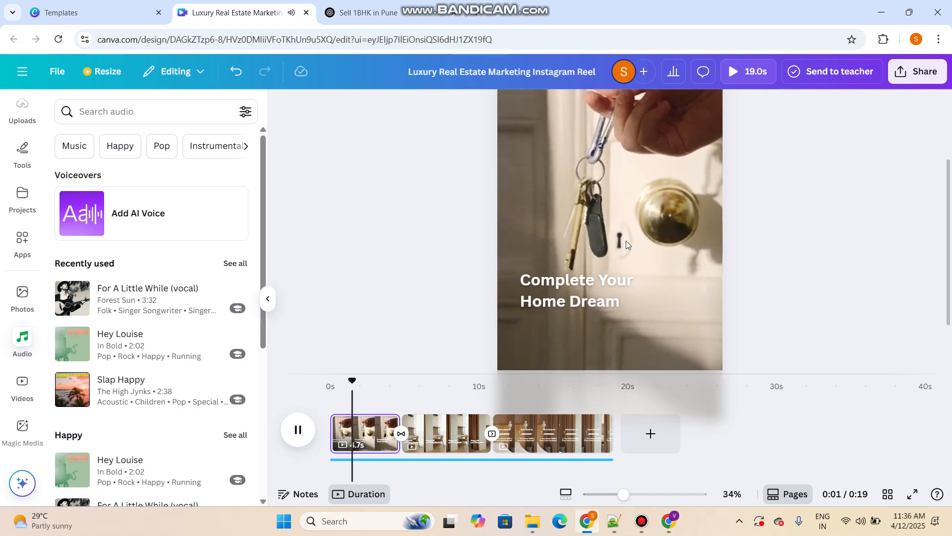
{"action": "left_click", "coordinate": [297, 430]}
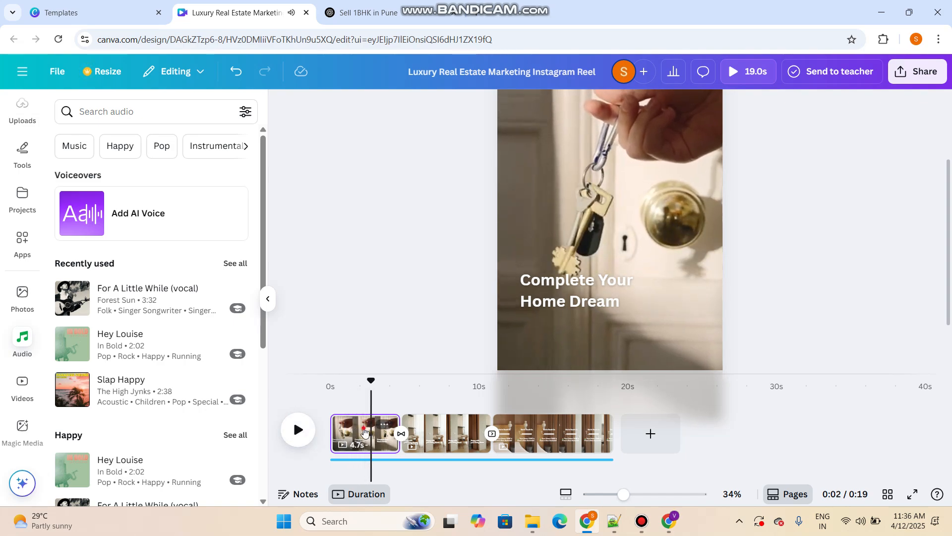
Set the video speed of the first page's key and door clip to 0.5 and play it
{"action": "left_click", "coordinate": [364, 433]}
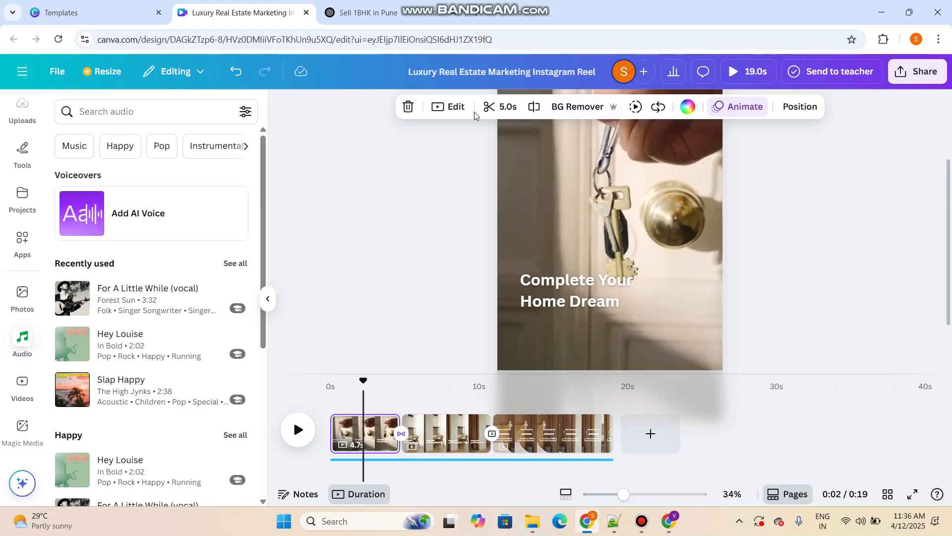
{"action": "left_click", "coordinate": [635, 107]}
{"action": "left_click_drag", "start_coordinate": [610, 157], "coordinate": [578, 166]}
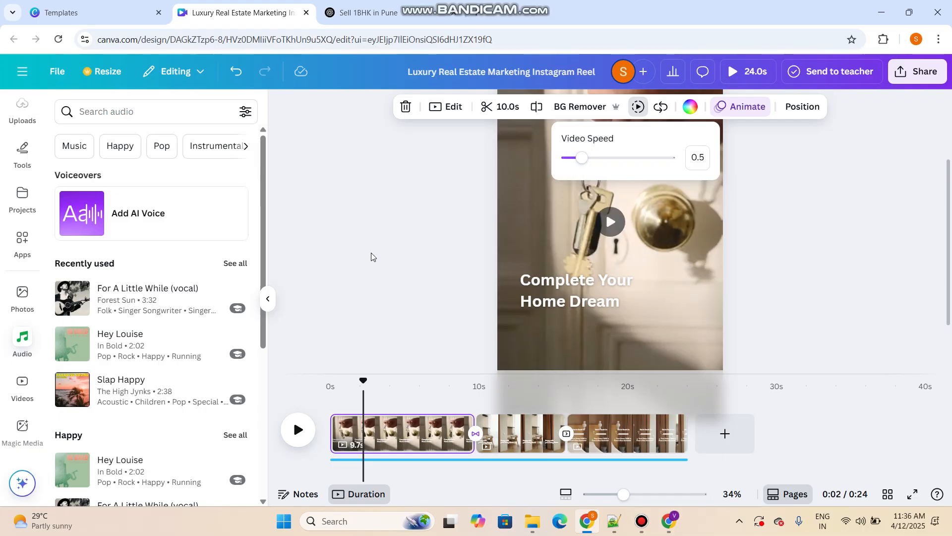
{"action": "left_click", "coordinate": [368, 254]}
{"action": "left_click", "coordinate": [304, 434]}
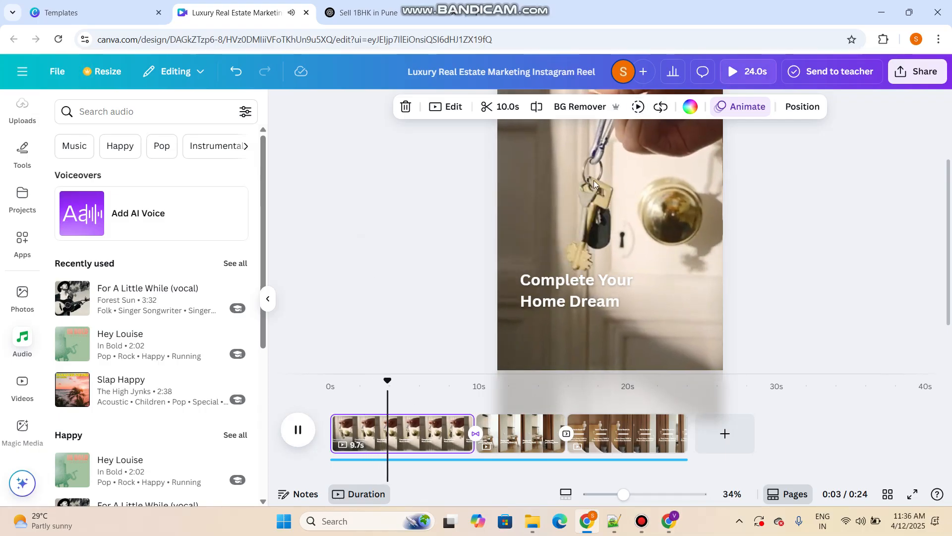
Try a slower video speed on the second page's living room clip and set it back to 1
{"action": "left_click", "coordinate": [543, 430]}
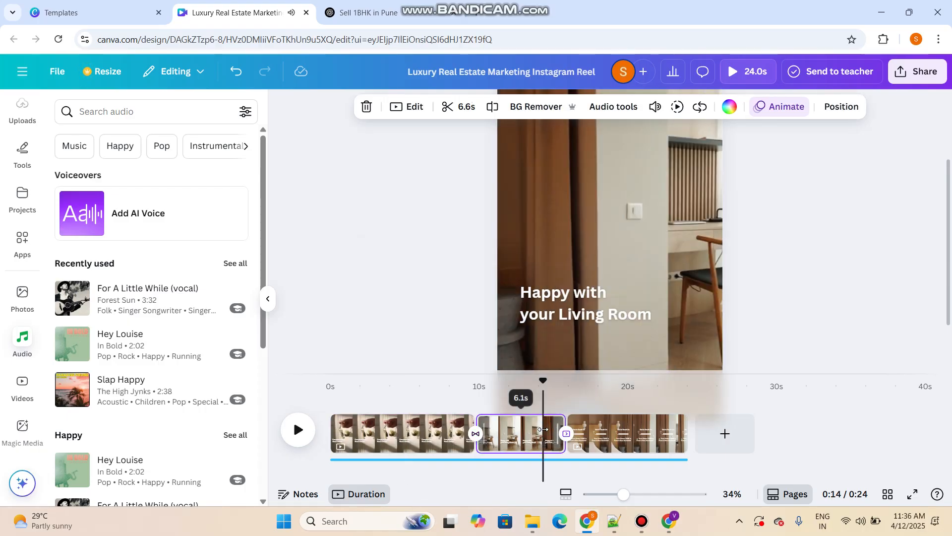
{"action": "left_click", "coordinate": [501, 432]}
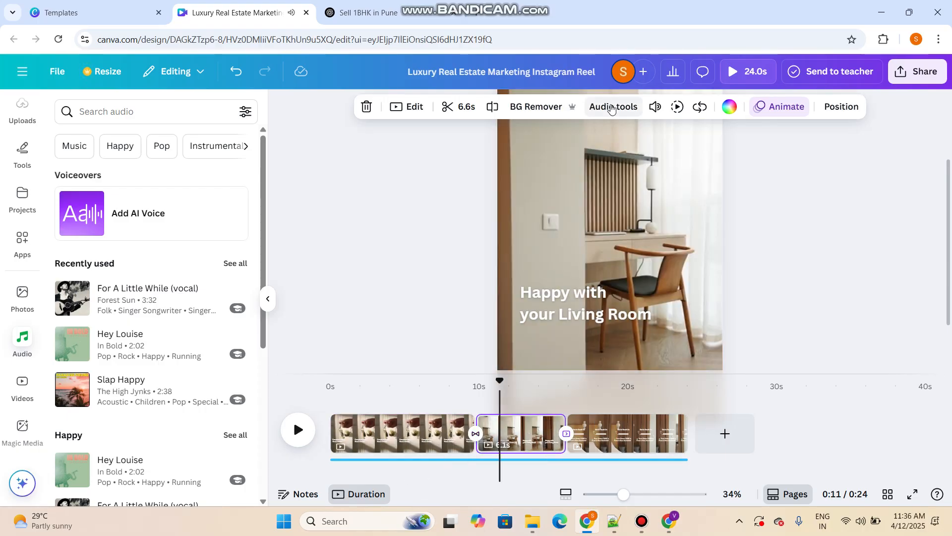
{"action": "left_click", "coordinate": [678, 107]}
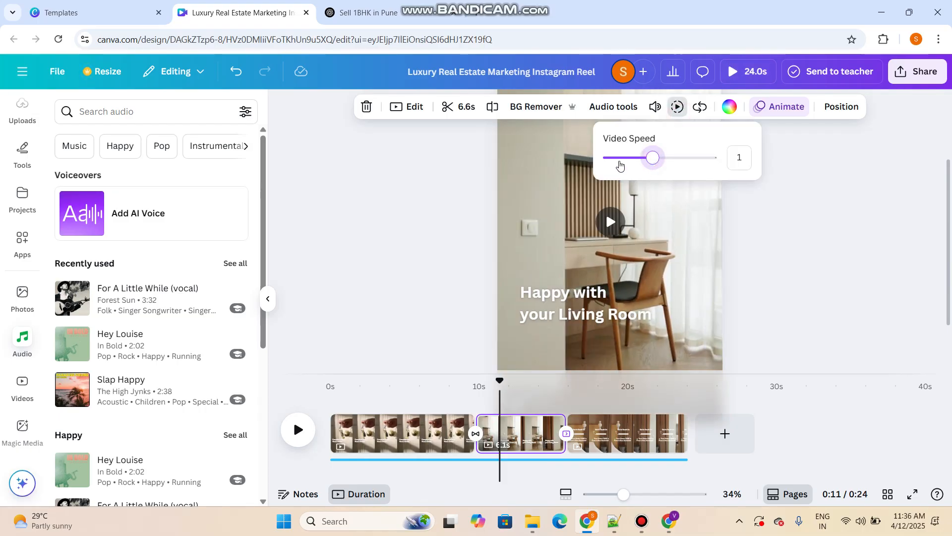
{"action": "left_click", "coordinate": [620, 163]}
{"action": "left_click", "coordinate": [652, 170]}
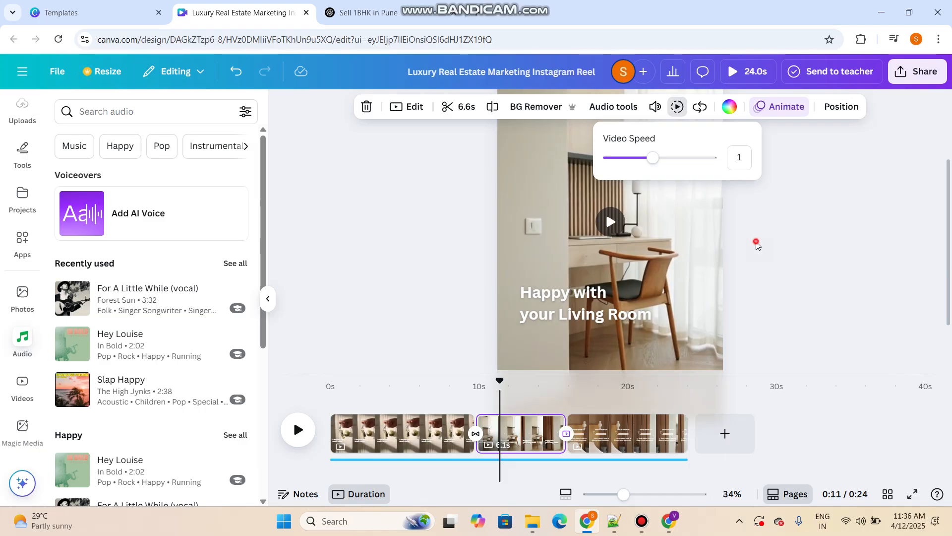
{"action": "left_click", "coordinate": [757, 245]}
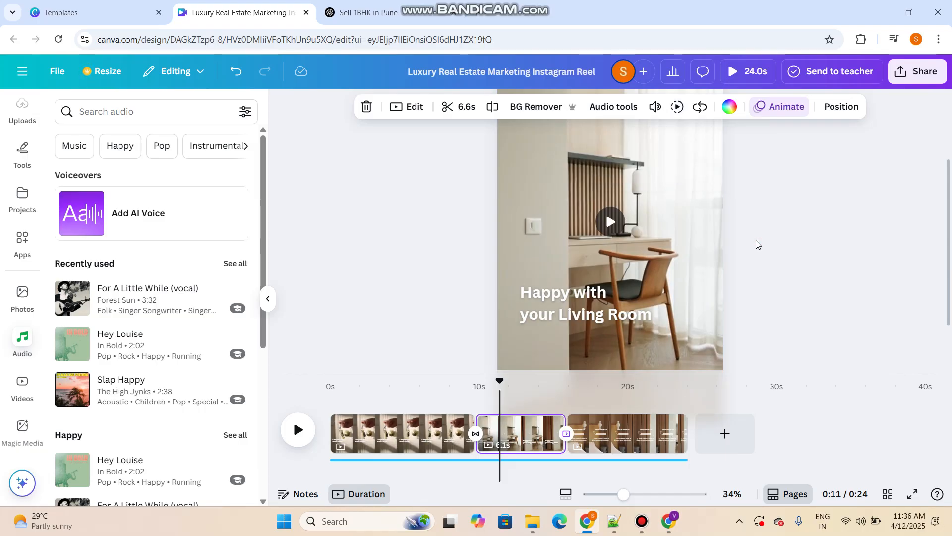
Download the reel as an MP4 video in 4K (UHD) quality
{"action": "left_click", "coordinate": [915, 75]}
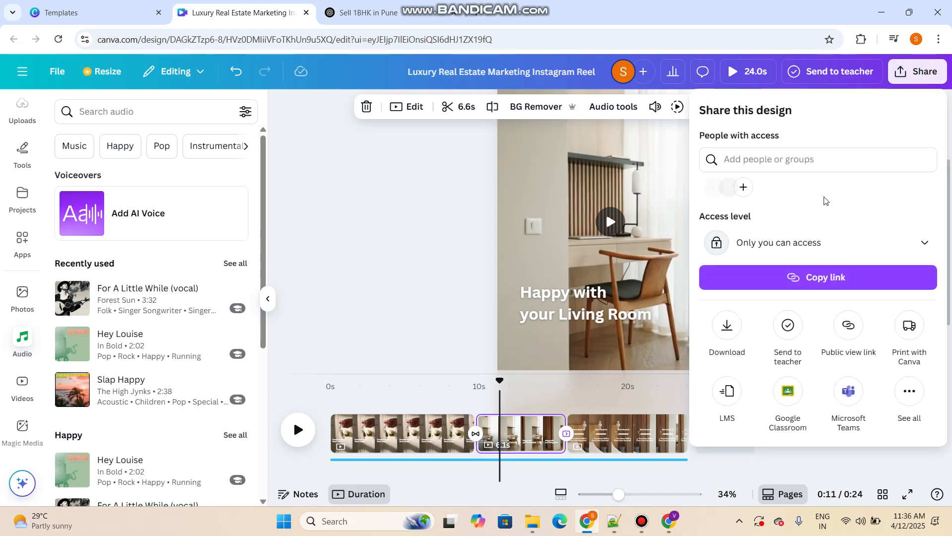
{"action": "left_click", "coordinate": [728, 333]}
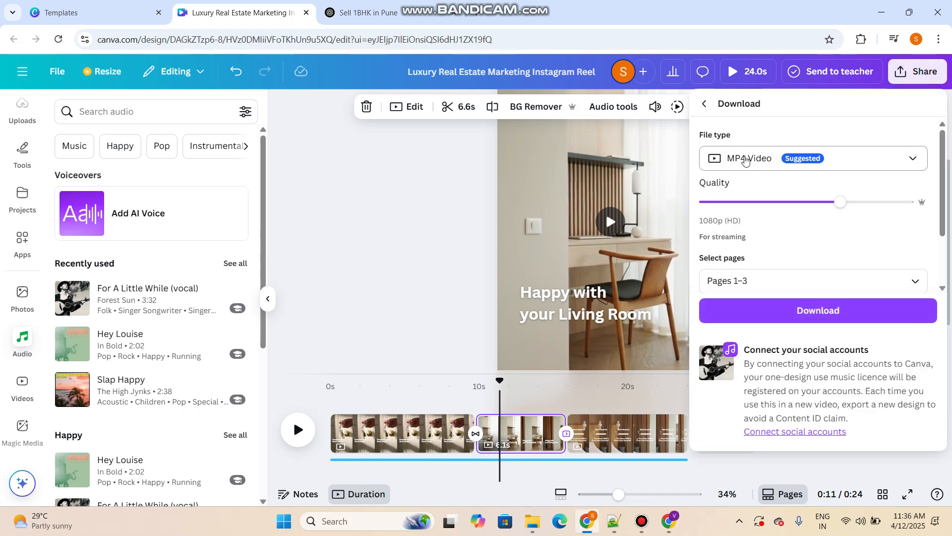
{"action": "left_click", "coordinate": [746, 159]}
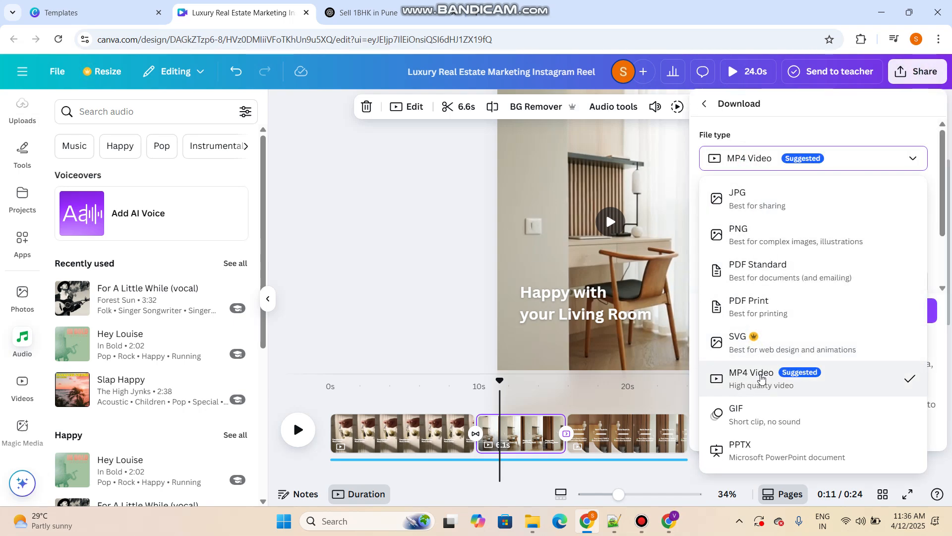
{"action": "left_click", "coordinate": [759, 377]}
{"action": "left_click_drag", "start_coordinate": [840, 200], "coordinate": [909, 202]}
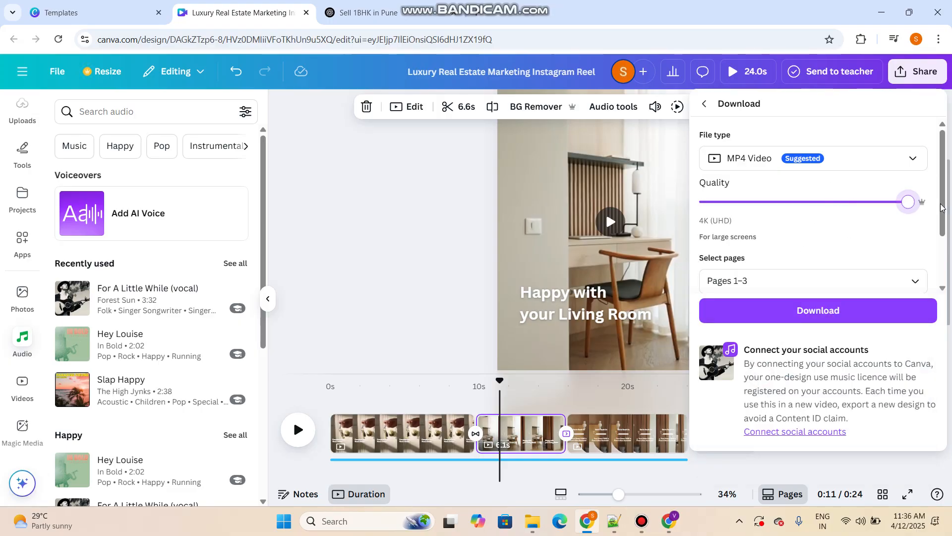
{"action": "left_click", "coordinate": [837, 322]}
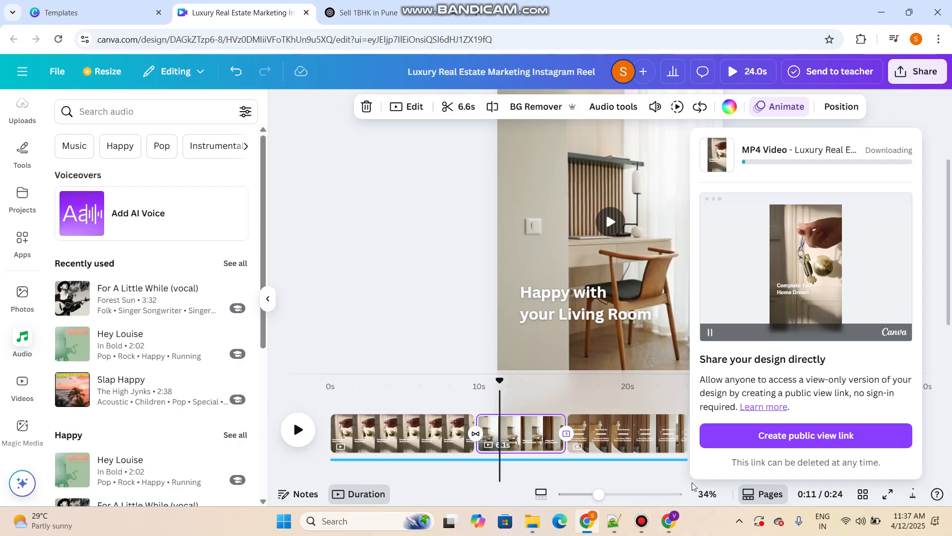
{"action": "left_click", "coordinate": [643, 520]}
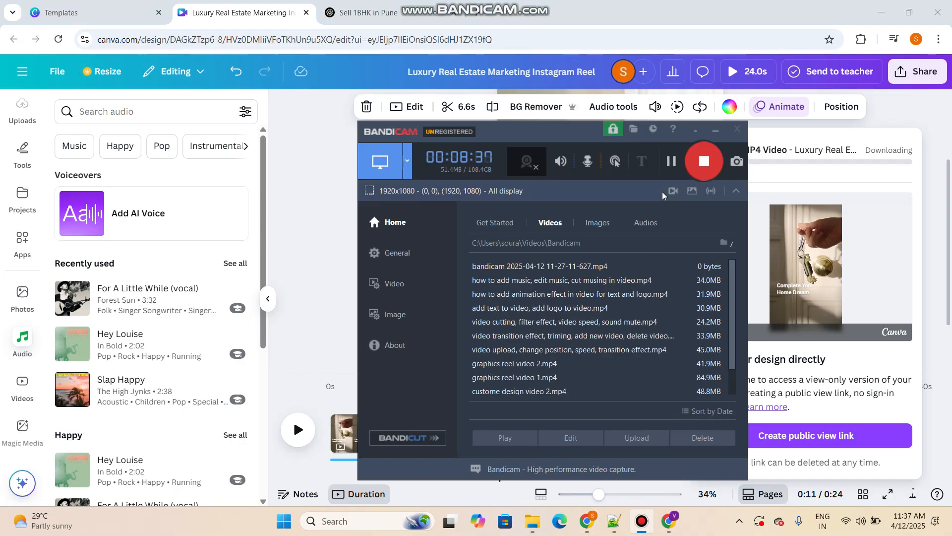
{"action": "left_click", "coordinate": [671, 162]}
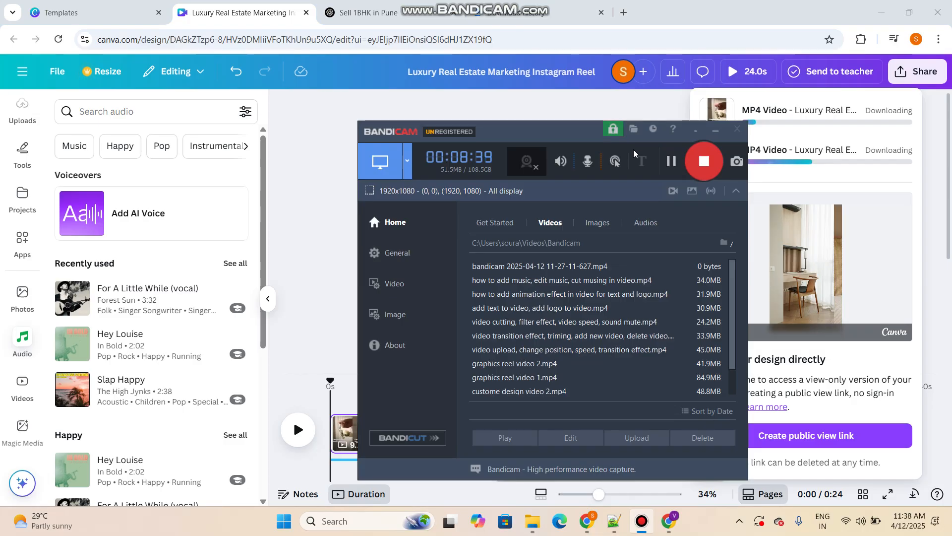
{"action": "left_click", "coordinate": [715, 129]}
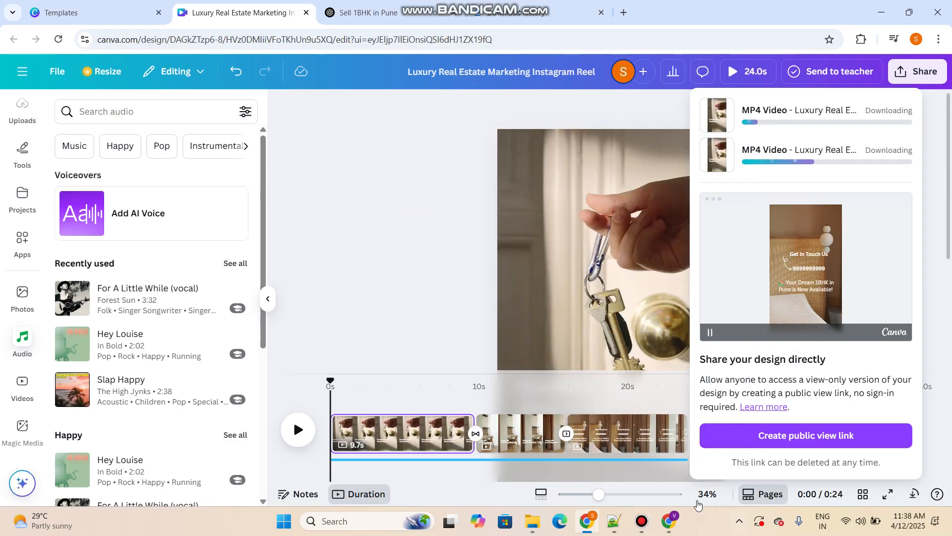
{"action": "left_click", "coordinate": [641, 526]}
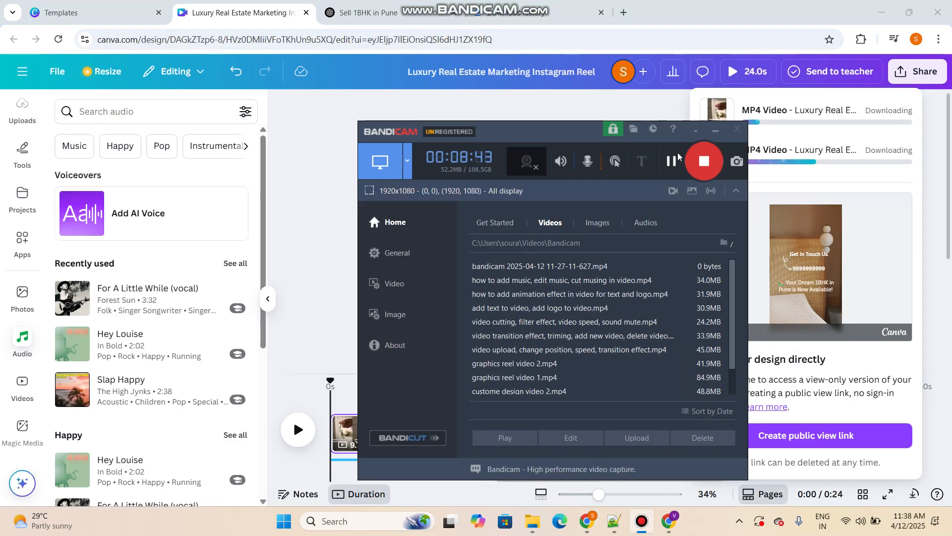
Locate the downloaded Luxury Real Estate Marketing Instagram Reel file in its folder and move it to the Videos folder
{"action": "left_click", "coordinate": [674, 171]}
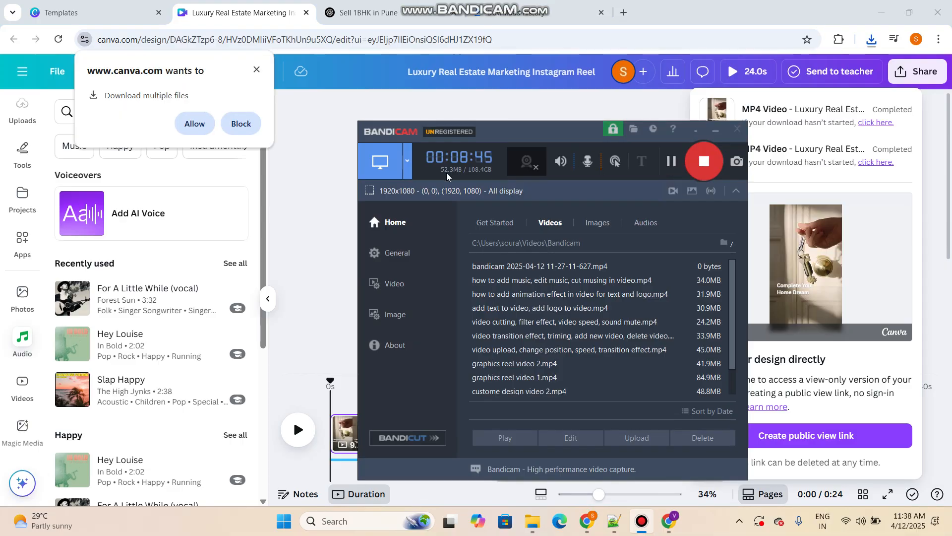
{"action": "left_click", "coordinate": [799, 109]}
{"action": "left_click", "coordinate": [877, 44]}
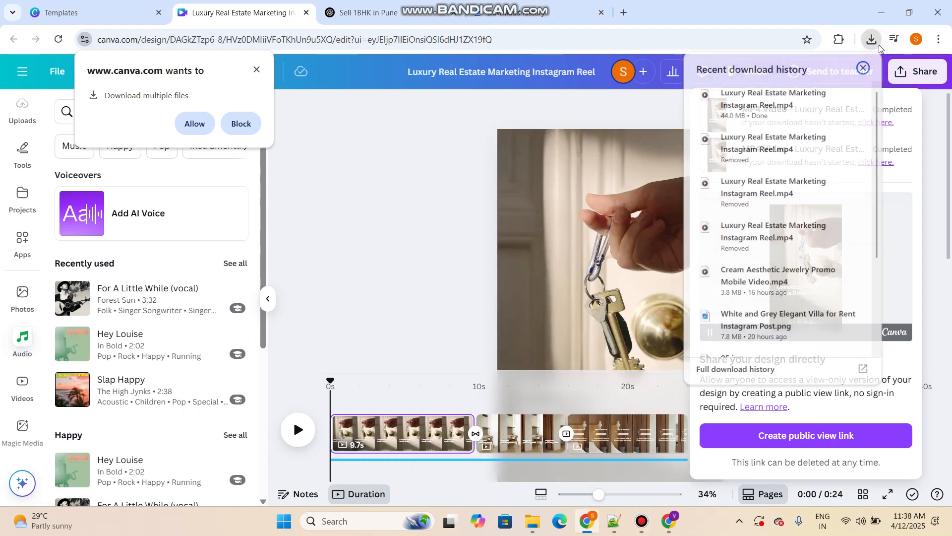
{"action": "left_click", "coordinate": [829, 94]}
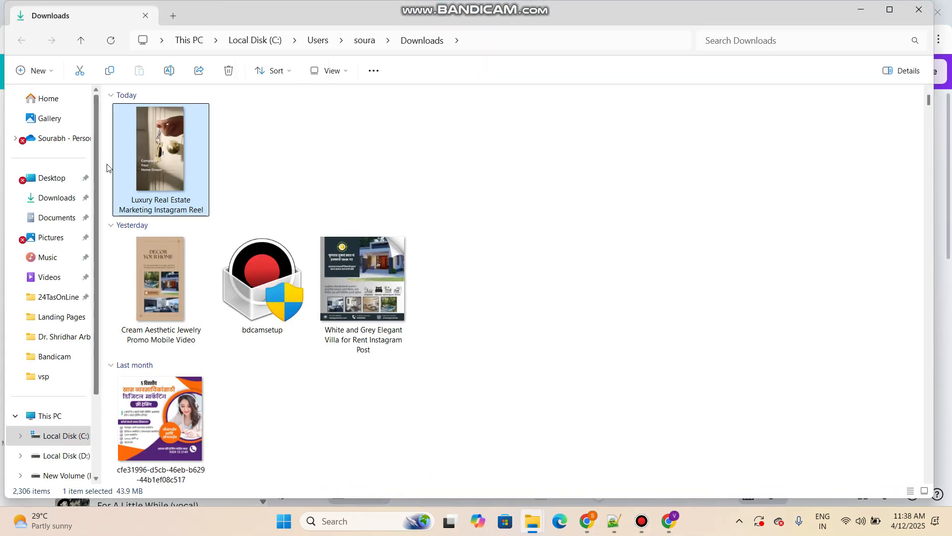
{"action": "left_click", "coordinate": [49, 277]}
{"action": "left_click", "coordinate": [348, 338]}
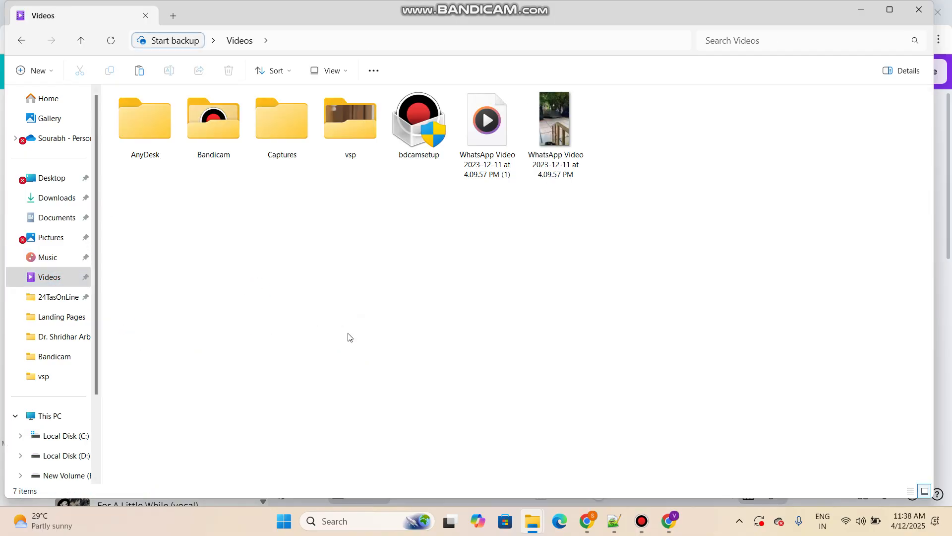
{"action": "key", "text": "ctrl+v"}
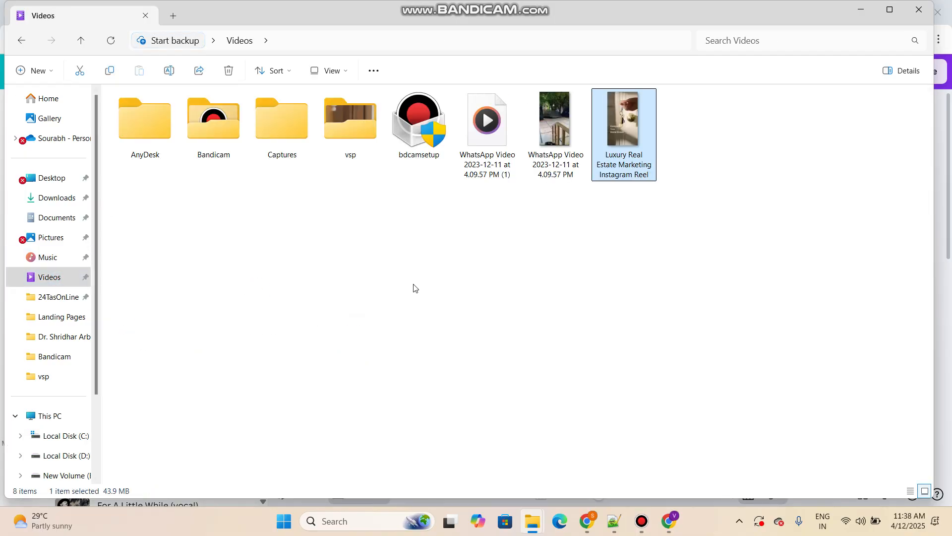
Play the opening seconds of the saved reel file, close the player and switch back to Canva in the browser
{"action": "double_click", "coordinate": [647, 138]}
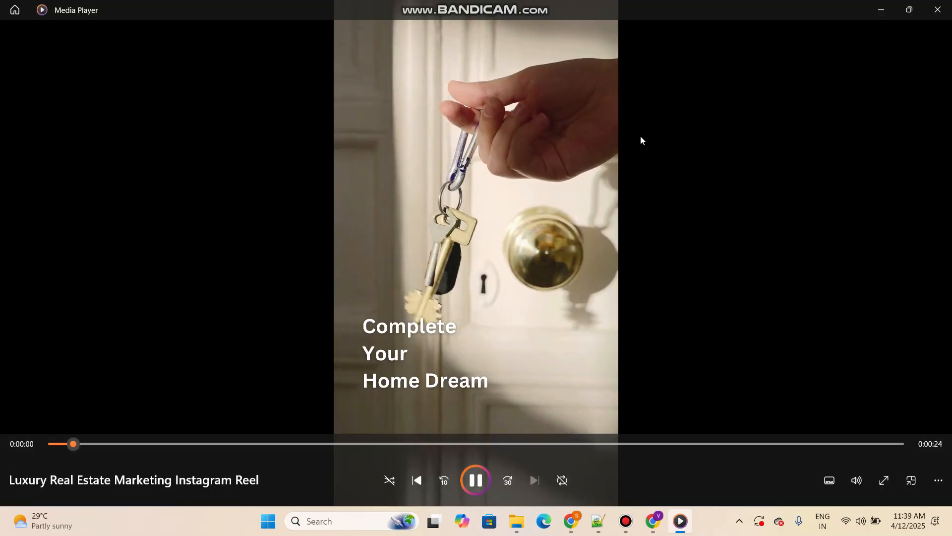
{"action": "left_click", "coordinate": [933, 12]}
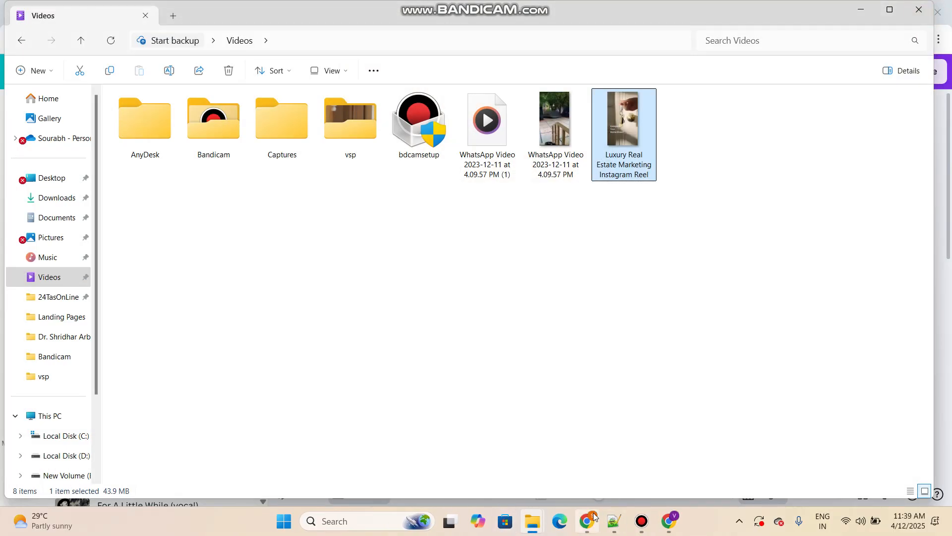
{"action": "left_click", "coordinate": [667, 523]}
{"action": "left_click", "coordinate": [586, 521]}
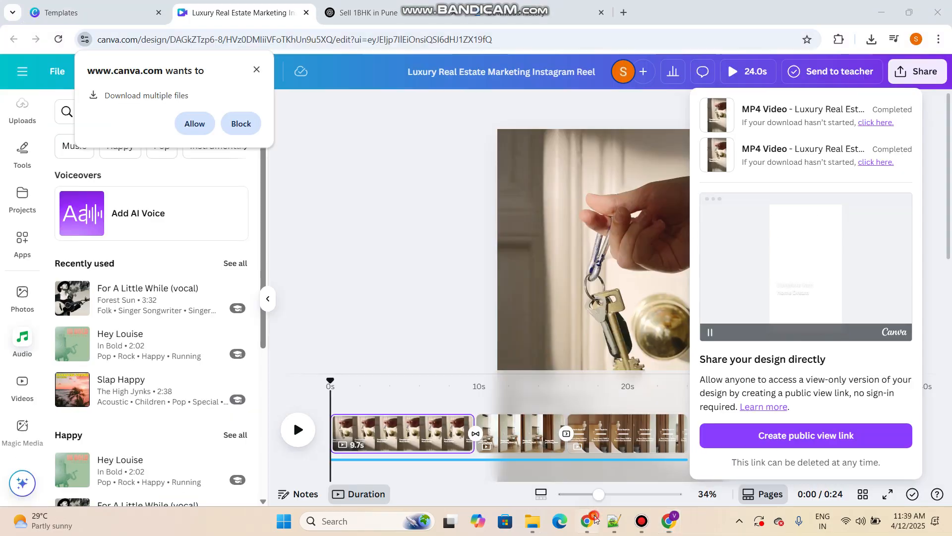
Add the uploaded round EuroKids logo to the first page, shrink it and place it in the page's upper-left corner
{"action": "left_click", "coordinate": [394, 143]}
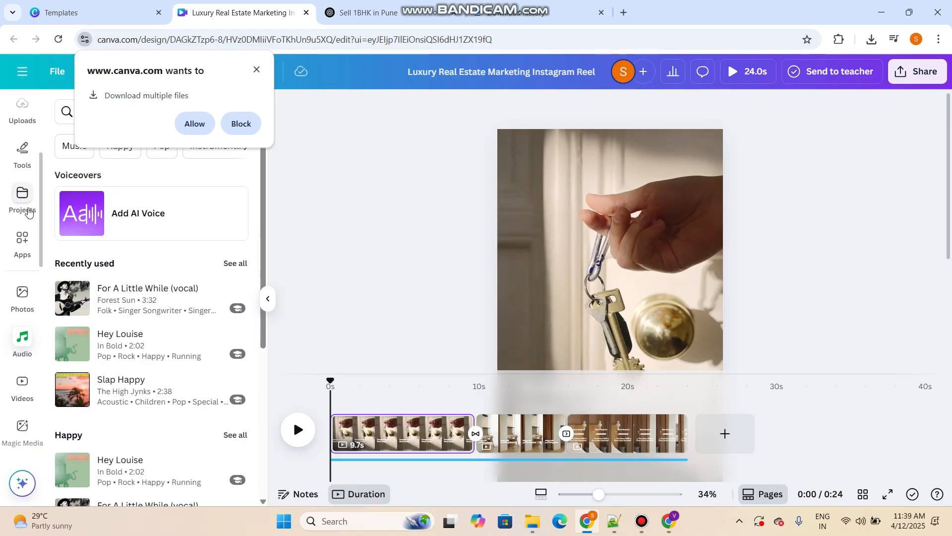
{"action": "scroll", "coordinate": [29, 210], "scroll_direction": "up", "scroll_amount": 4}
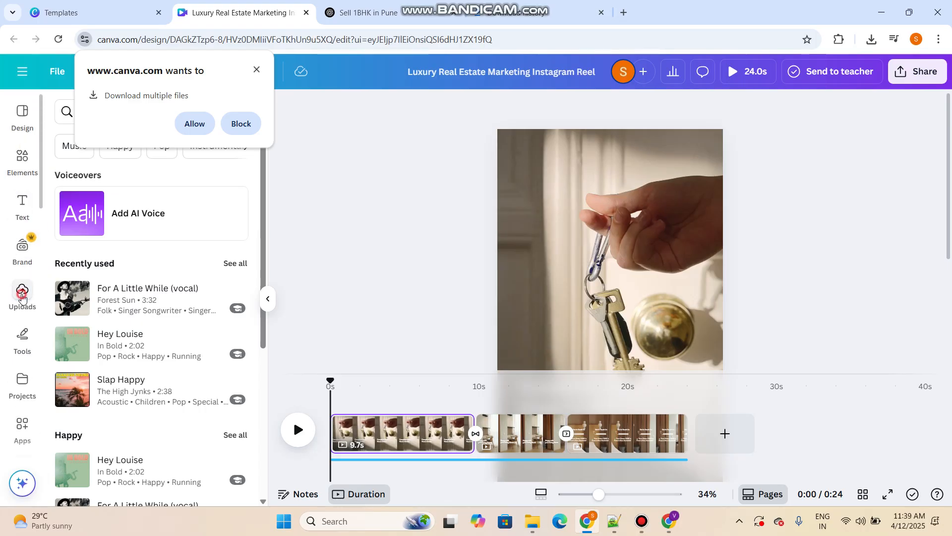
{"action": "left_click", "coordinate": [22, 293]}
{"action": "left_click", "coordinate": [102, 168]}
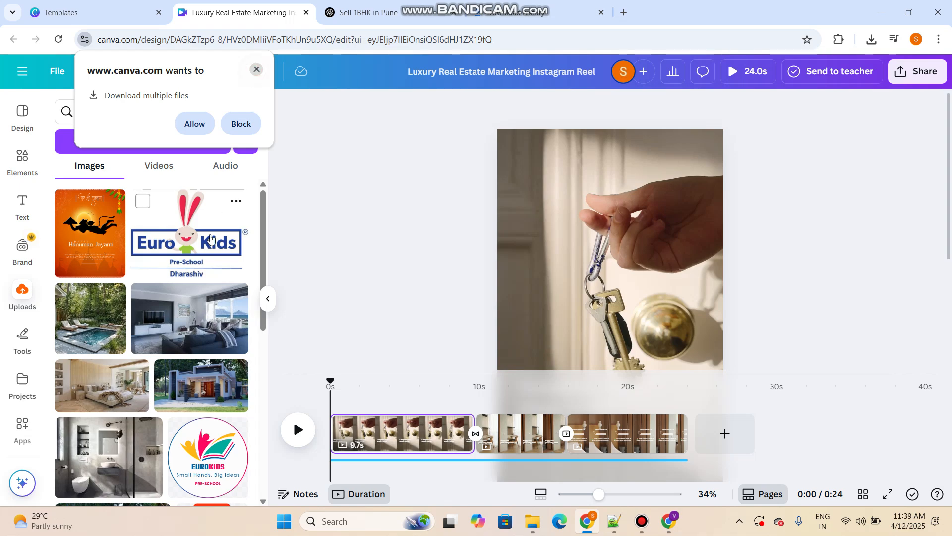
{"action": "left_click", "coordinate": [227, 488]}
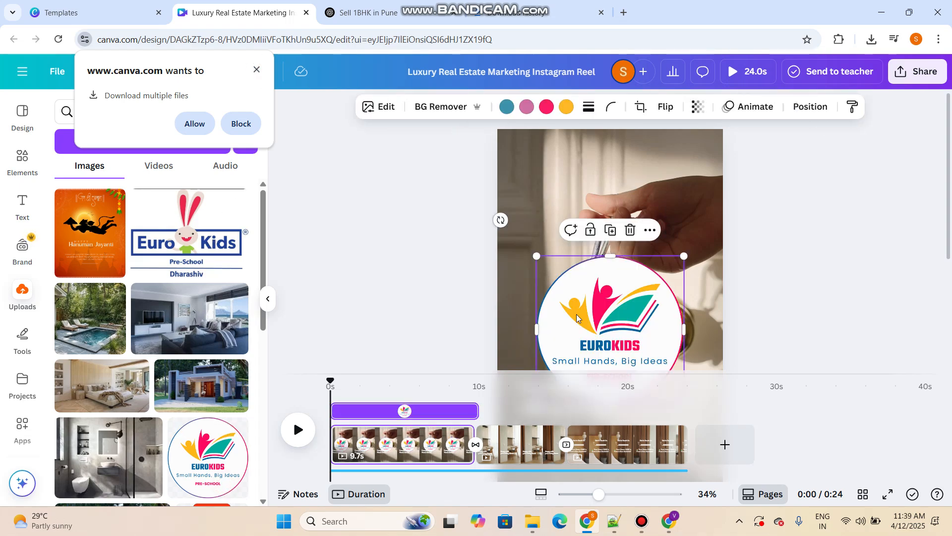
{"action": "left_click_drag", "start_coordinate": [595, 324], "coordinate": [585, 215]}
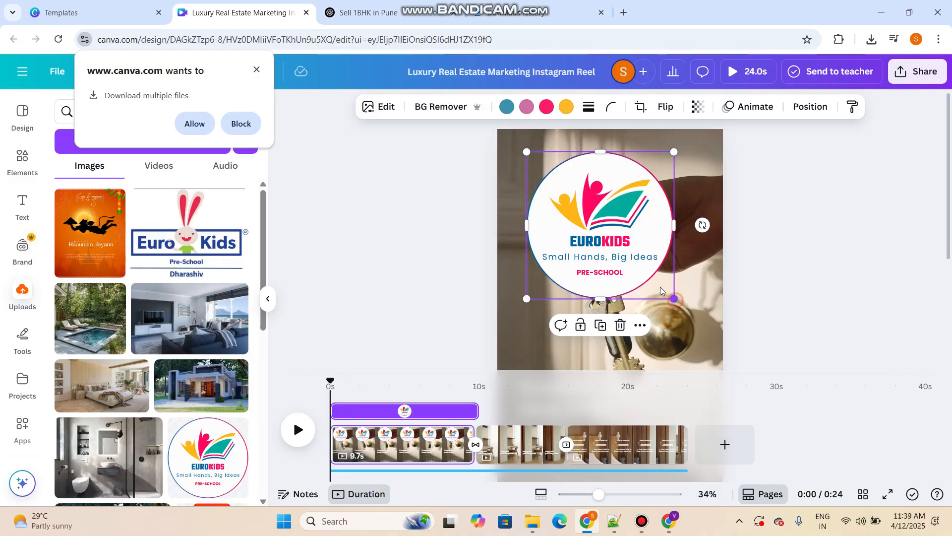
{"action": "left_click_drag", "start_coordinate": [661, 291], "coordinate": [592, 216]}
{"action": "left_click_drag", "start_coordinate": [549, 174], "coordinate": [527, 163]}
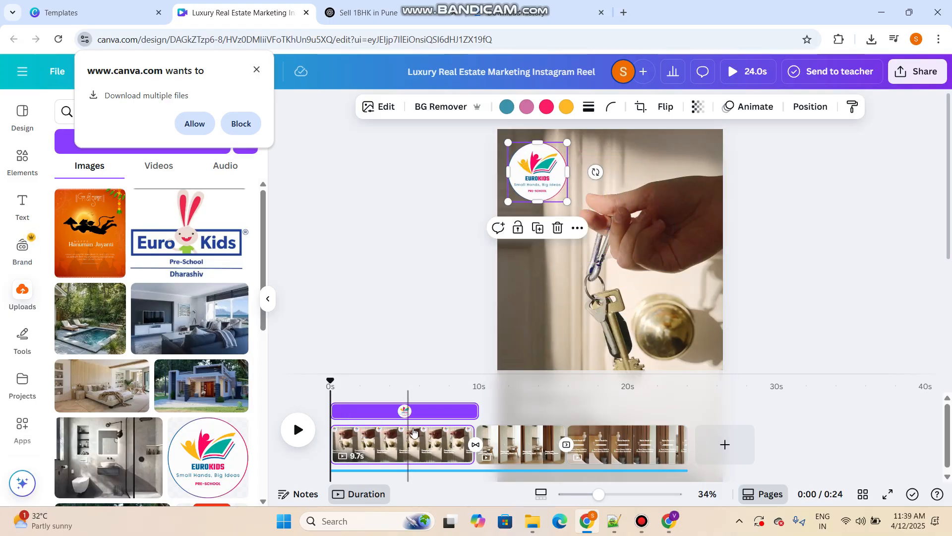
Copy the EuroKids logo from the first page and paste it onto the second and third pages
{"action": "left_click", "coordinate": [464, 411]}
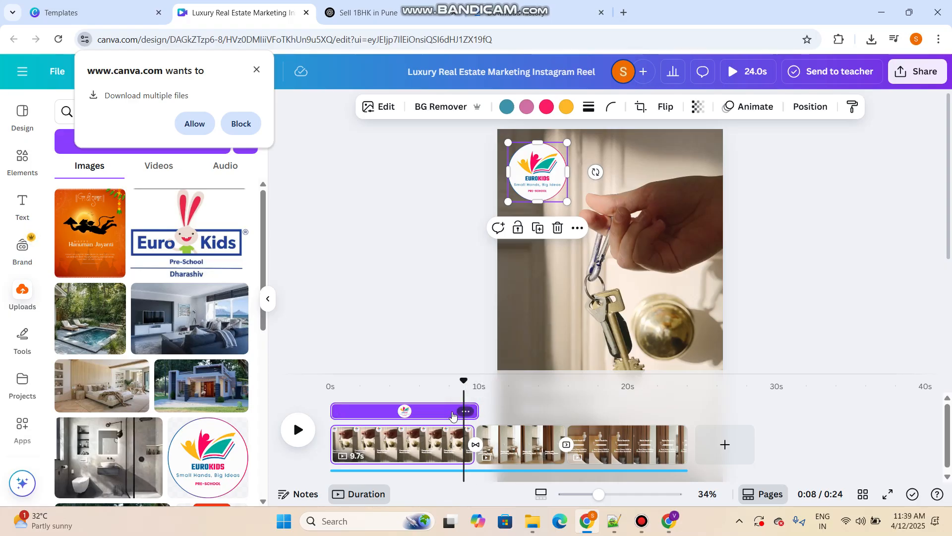
{"action": "right_click", "coordinate": [552, 171]}
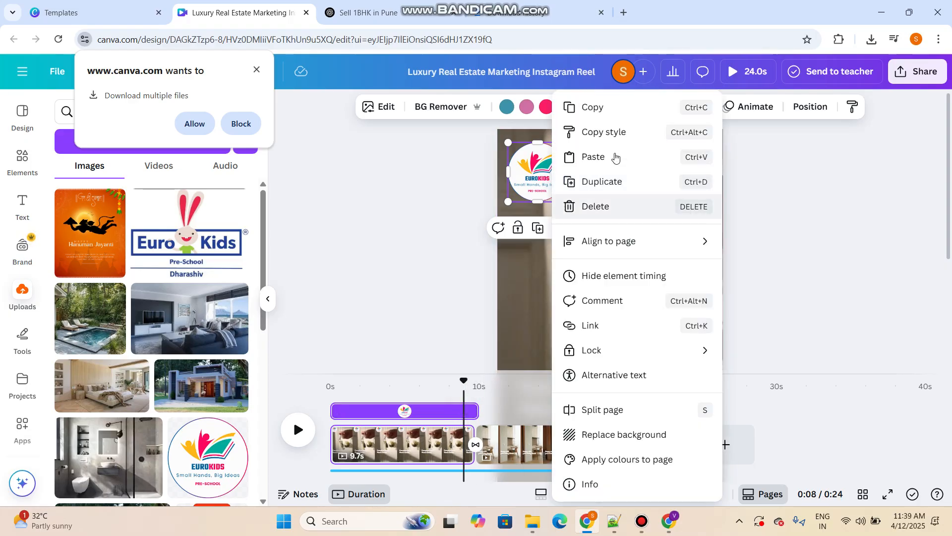
{"action": "left_click", "coordinate": [609, 114]}
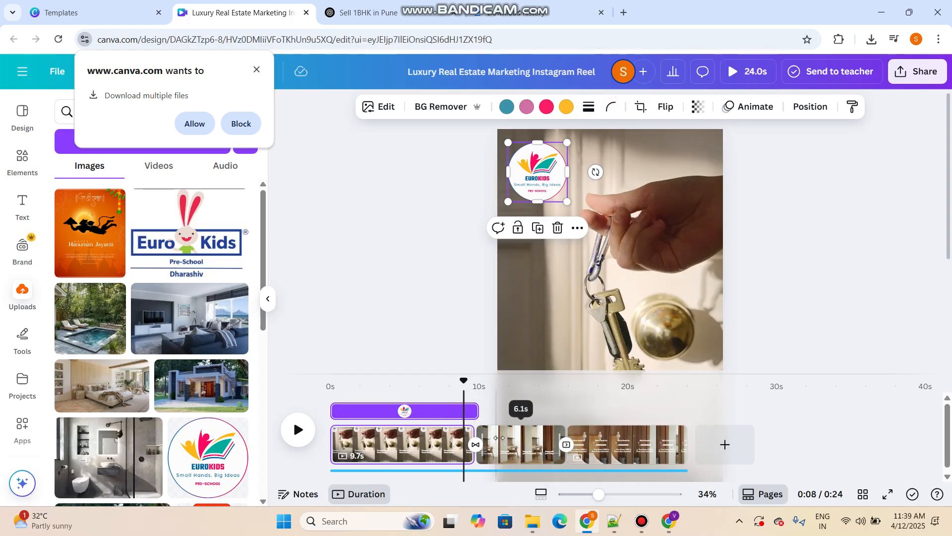
{"action": "left_click", "coordinate": [501, 439]}
{"action": "key", "text": "ctrl+v"}
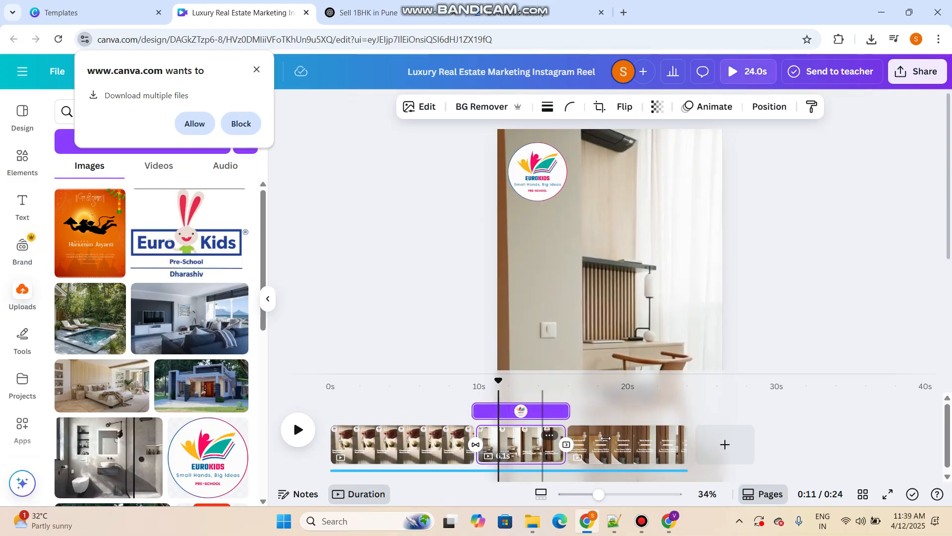
{"action": "left_click", "coordinate": [649, 457]}
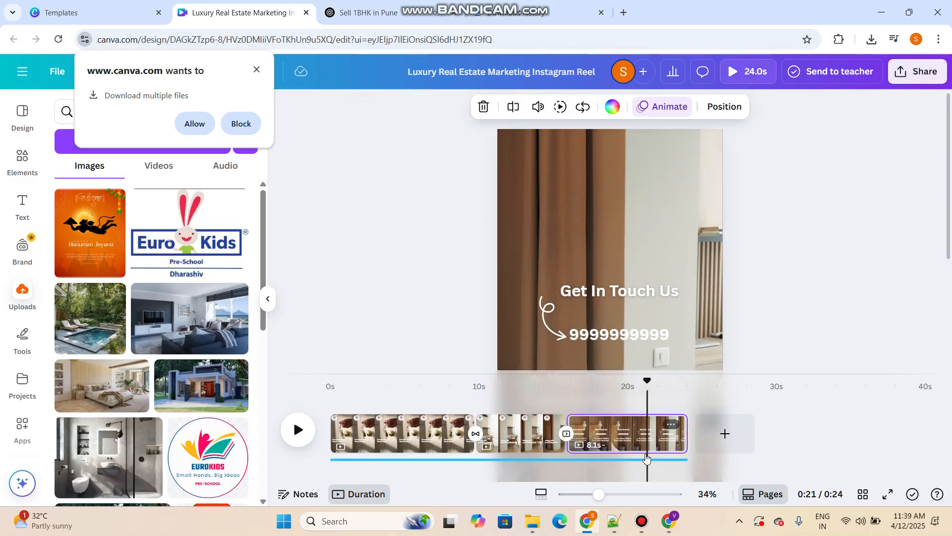
{"action": "key", "text": "ctrl+v"}
{"action": "left_click", "coordinate": [848, 257]}
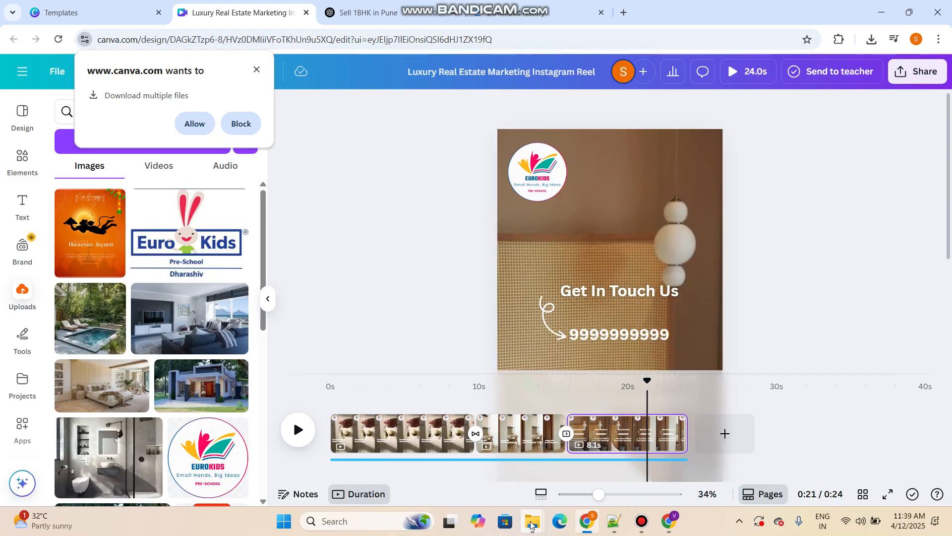
{"action": "mouse_move", "coordinate": [528, 512]}
{"action": "left_click", "coordinate": [589, 468]}
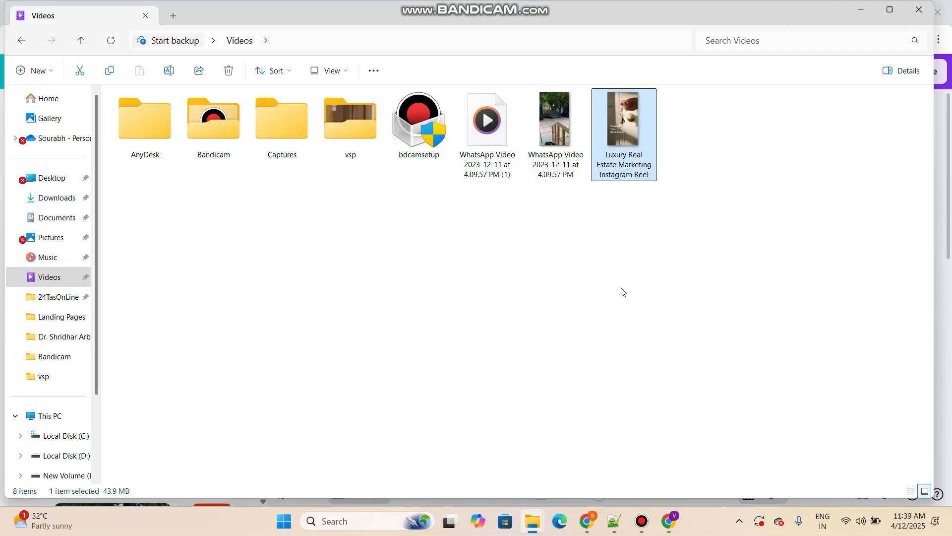
{"action": "left_click", "coordinate": [644, 524]}
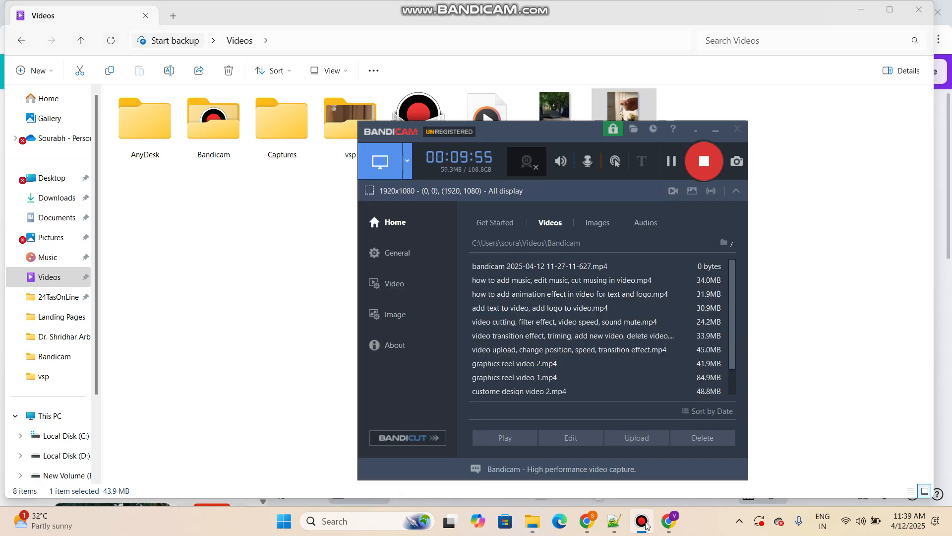